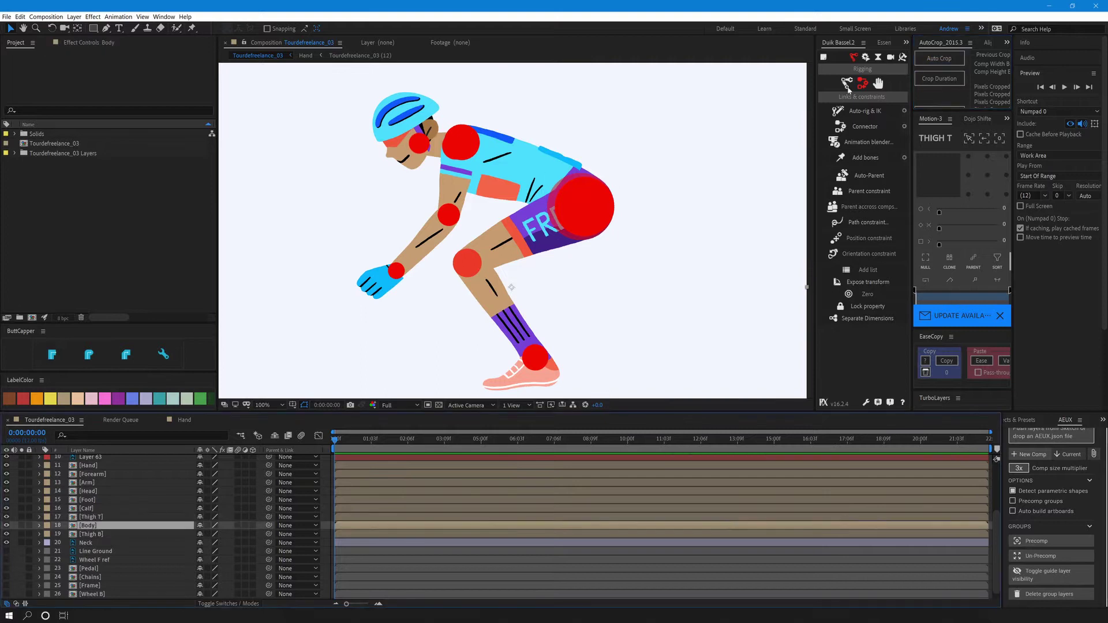
Auto-crop the Body and Thigh B precomps, soloing each one to check its artwork.
click(935, 59)
click(22, 526)
click(22, 526)
click(89, 535)
click(22, 535)
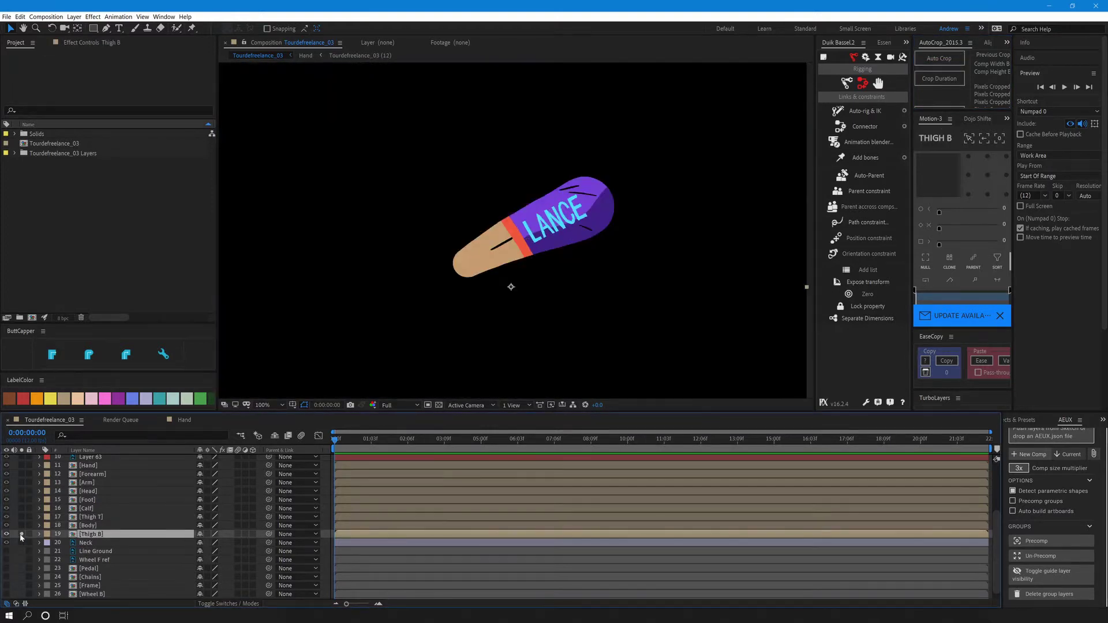
click(935, 59)
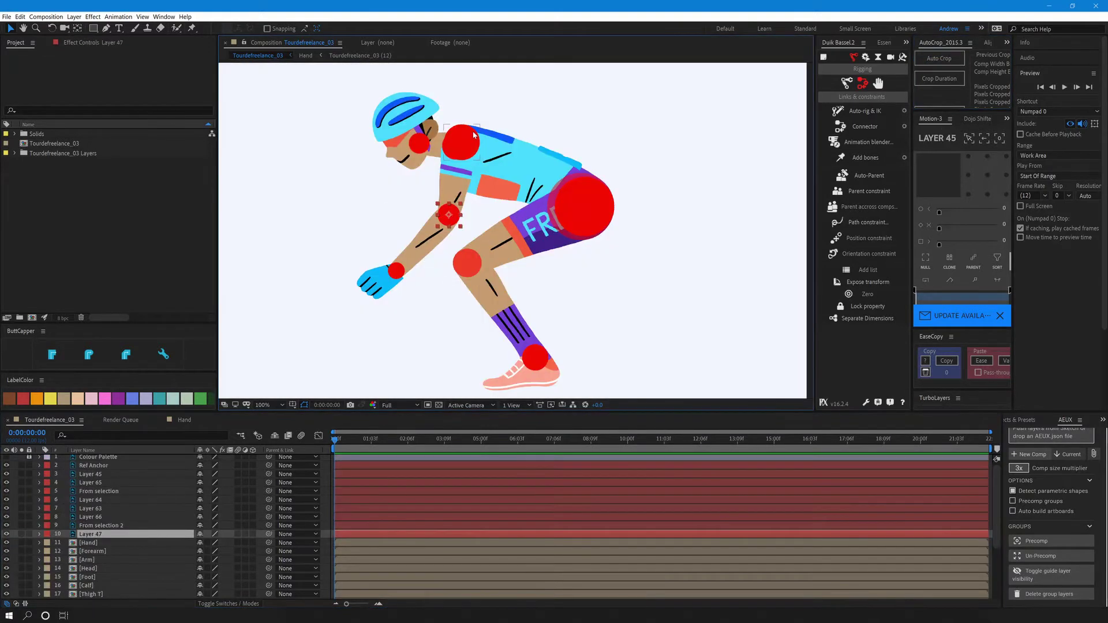
Place the shoulder, elbow and wrist circle layers directly above Hand and solo them together with Hand, Forearm and Arm.
shift+click(474, 135)
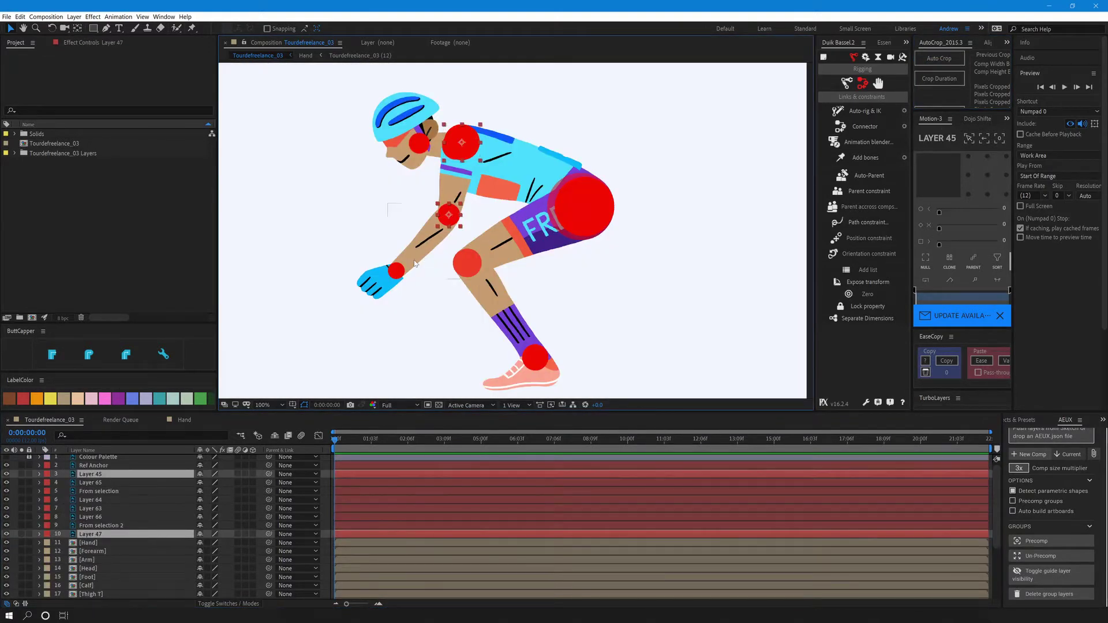
shift+click(395, 272)
mouse_move(120, 538)
mouse_down()
mouse_move(119, 526)
mouse_move(118, 542)
mouse_up()
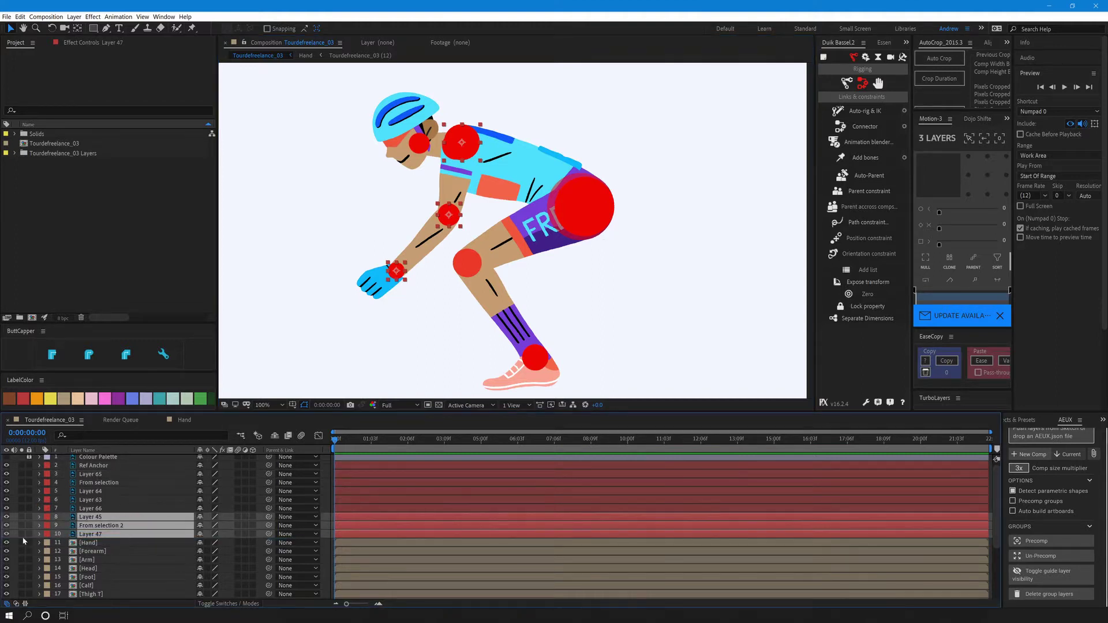
shift+click(95, 560)
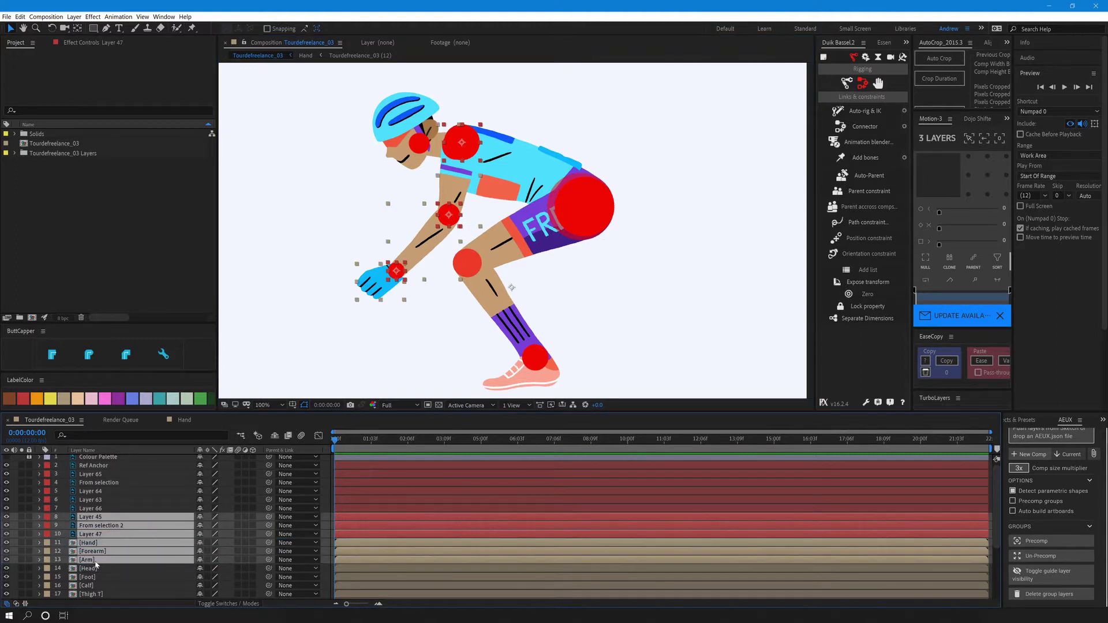
click(21, 561)
Move the Hand layer's anchor point to the wrist circle and the Forearm layer's anchor point to the elbow circle.
click(521, 377)
click(363, 270)
scroll(392, 280, up, 2)
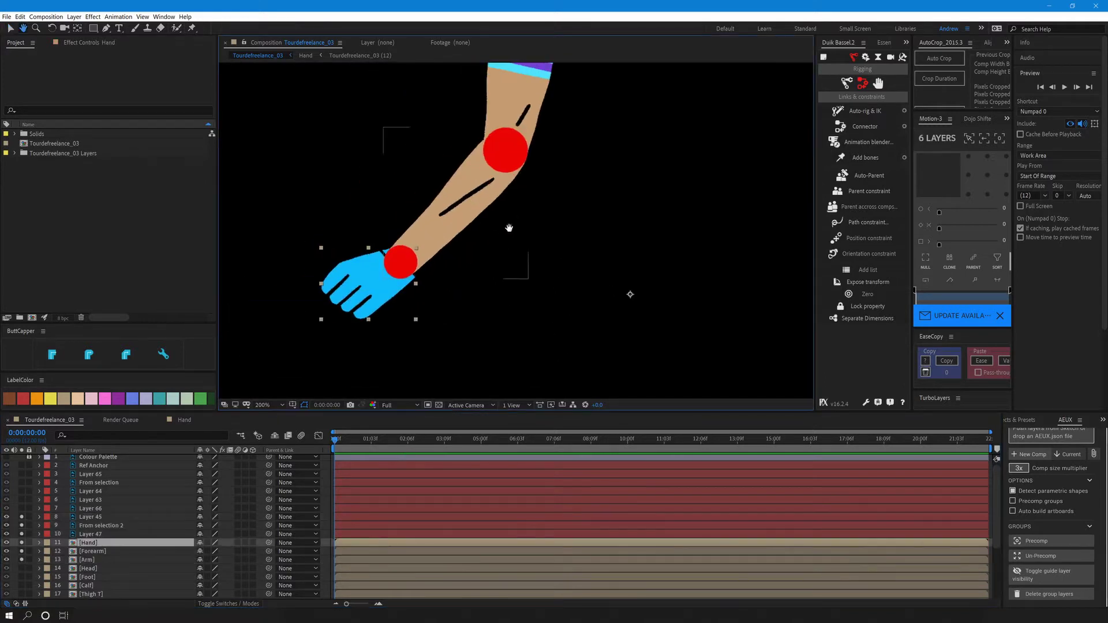
drag(402, 270, 335, 374)
click(389, 328)
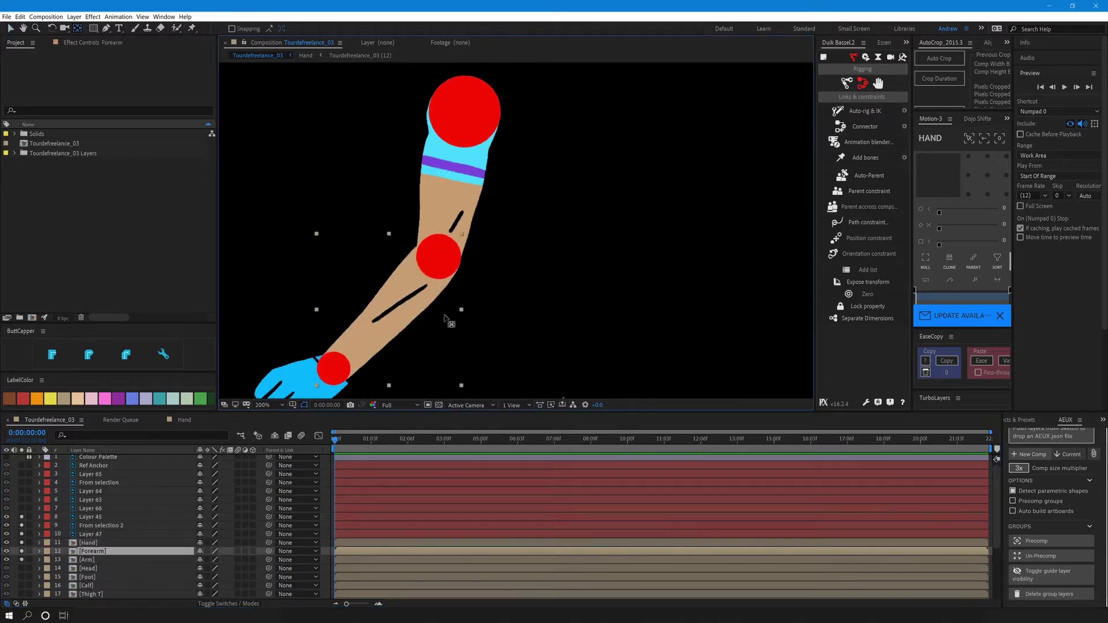
drag(450, 322, 427, 209)
Move the Arm layer's anchor point to the shoulder circle and delete the arm's three red joint circles.
drag(542, 293, 477, 356)
click(489, 301)
drag(489, 301, 482, 58)
drag(581, 243, 556, 333)
drag(574, 387, 471, 98)
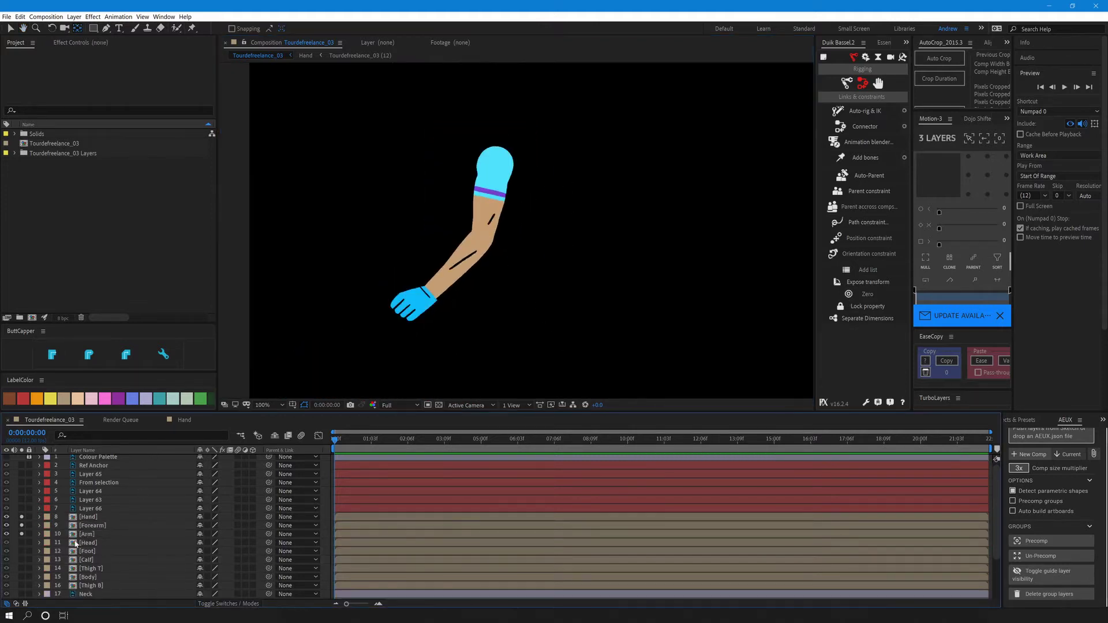
Create a Duik Arm structure from the Arm, Forearm and Hand layers, selected in that order.
click(88, 533)
shift+click(92, 525)
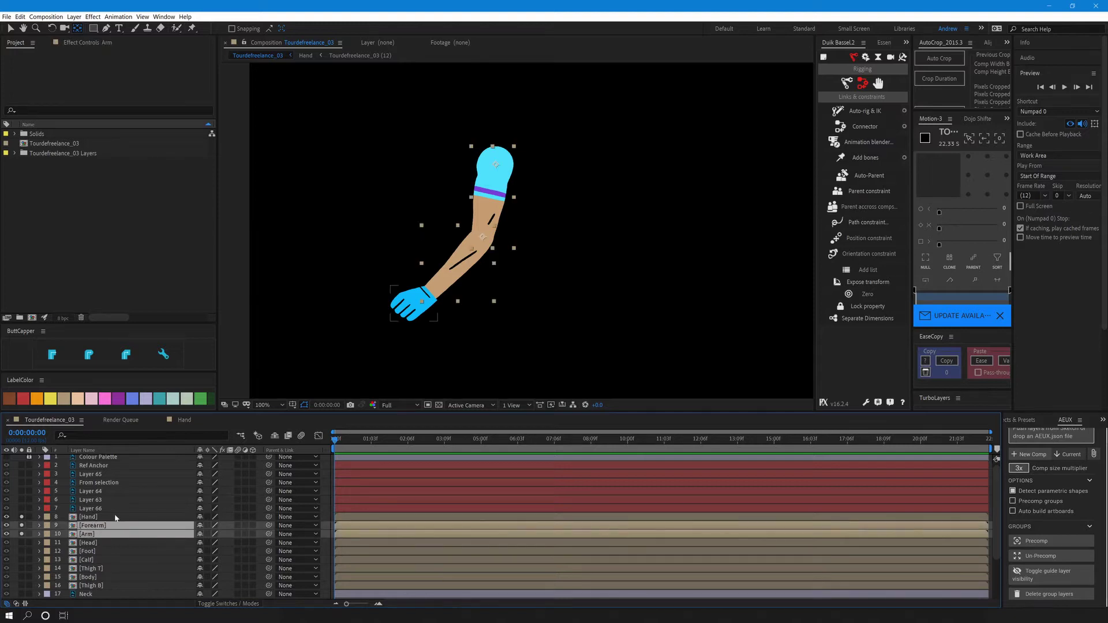
shift+click(89, 517)
click(846, 83)
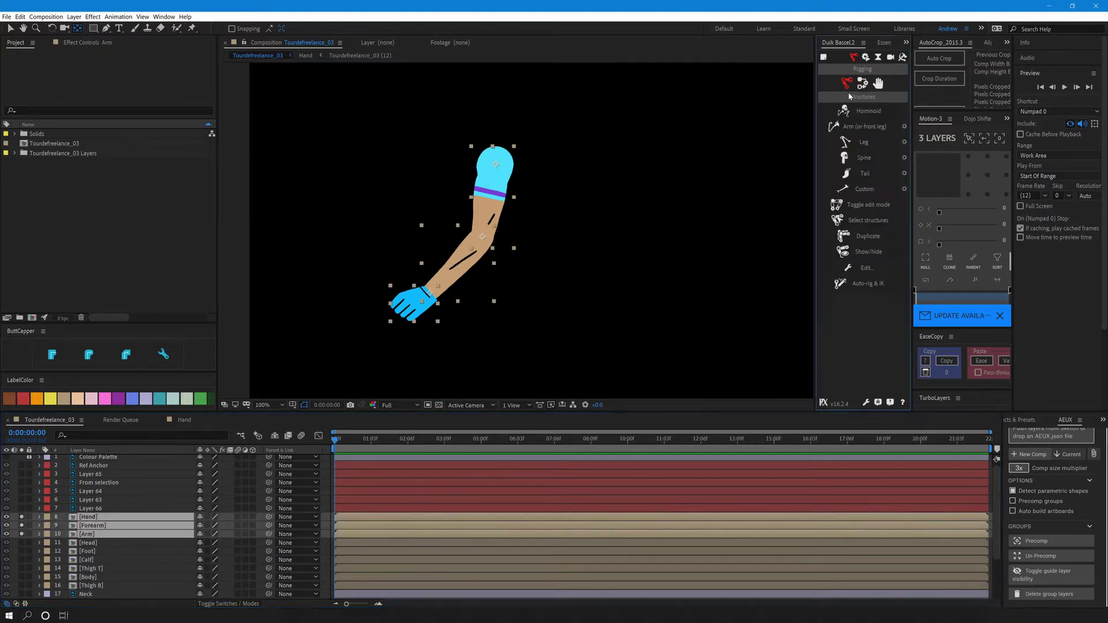
click(887, 126)
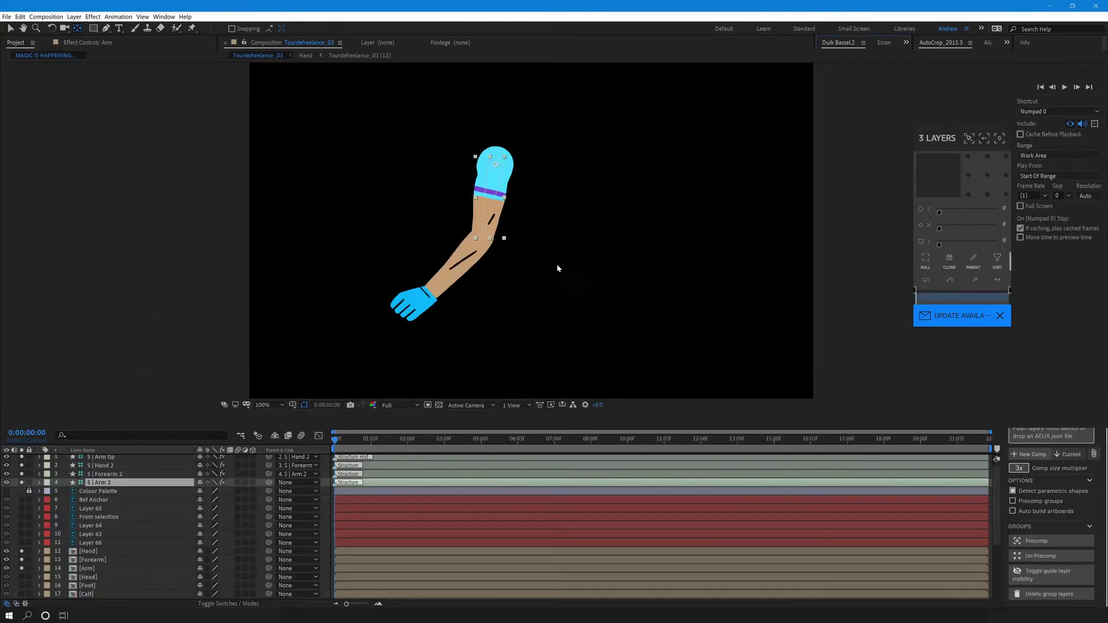
Position the arm tip structure at the fingertips and move the four structure layers directly above the Hand layer.
drag(454, 317, 396, 322)
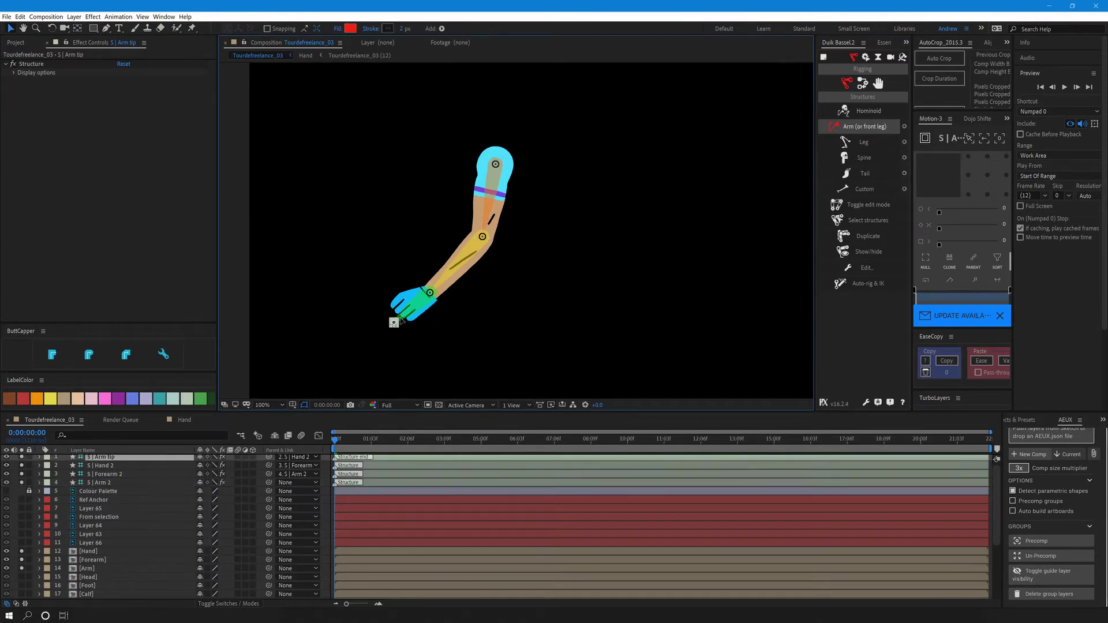
shift+click(119, 483)
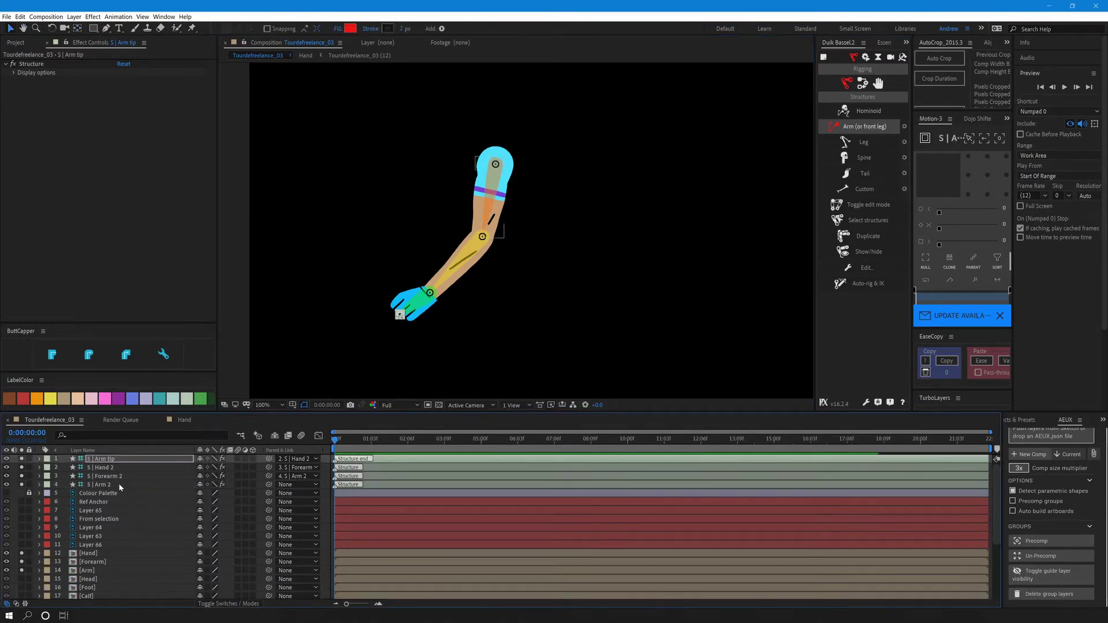
drag(118, 483, 137, 516)
Parent Arm to S | Arm 2, Forearm to S | Forearm 2 and Hand to S | Hand 2.
click(92, 570)
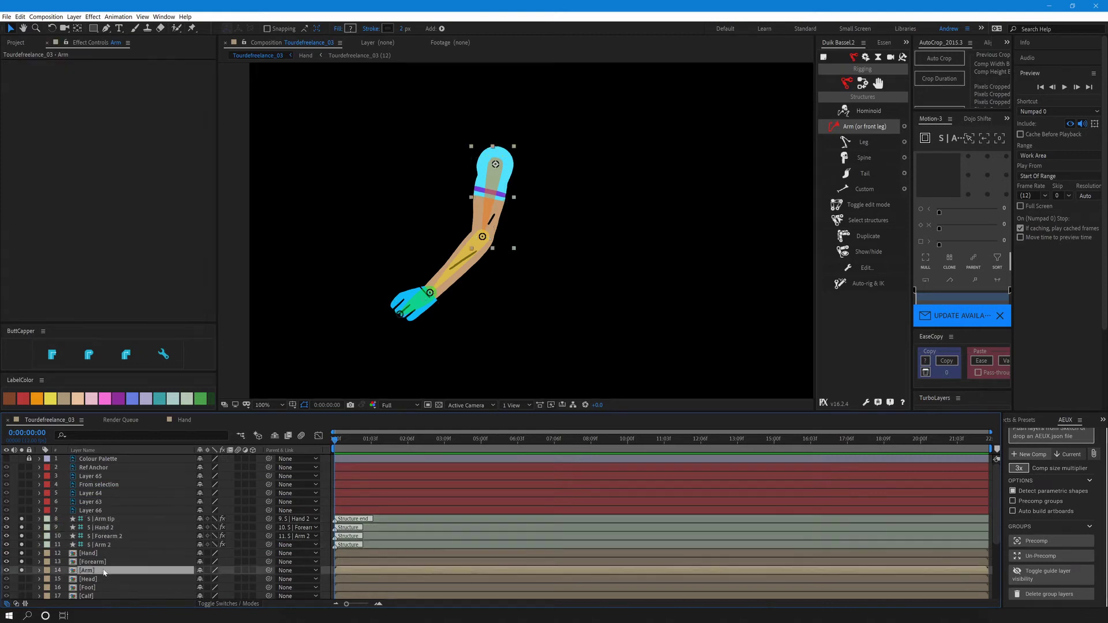
drag(268, 571, 148, 543)
click(189, 562)
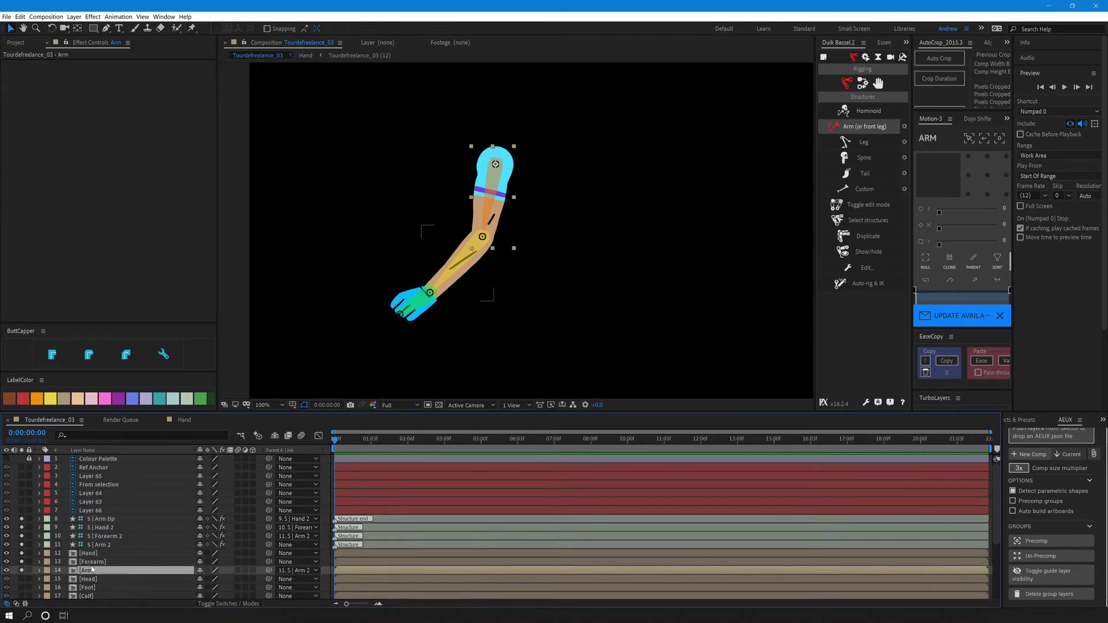
drag(269, 562, 139, 537)
click(92, 552)
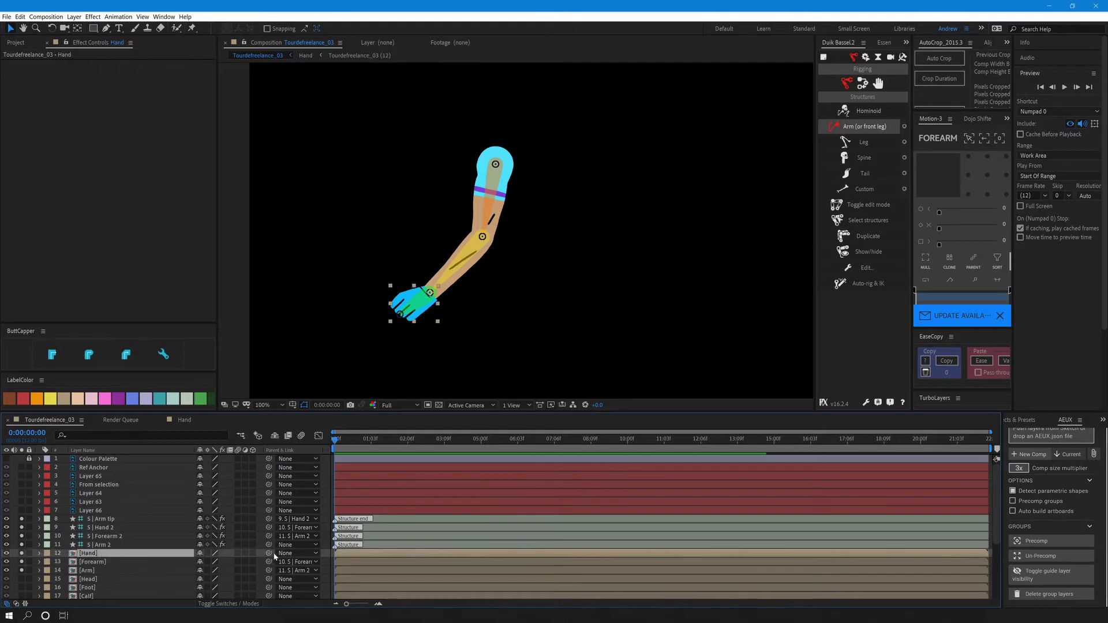
drag(268, 553, 140, 528)
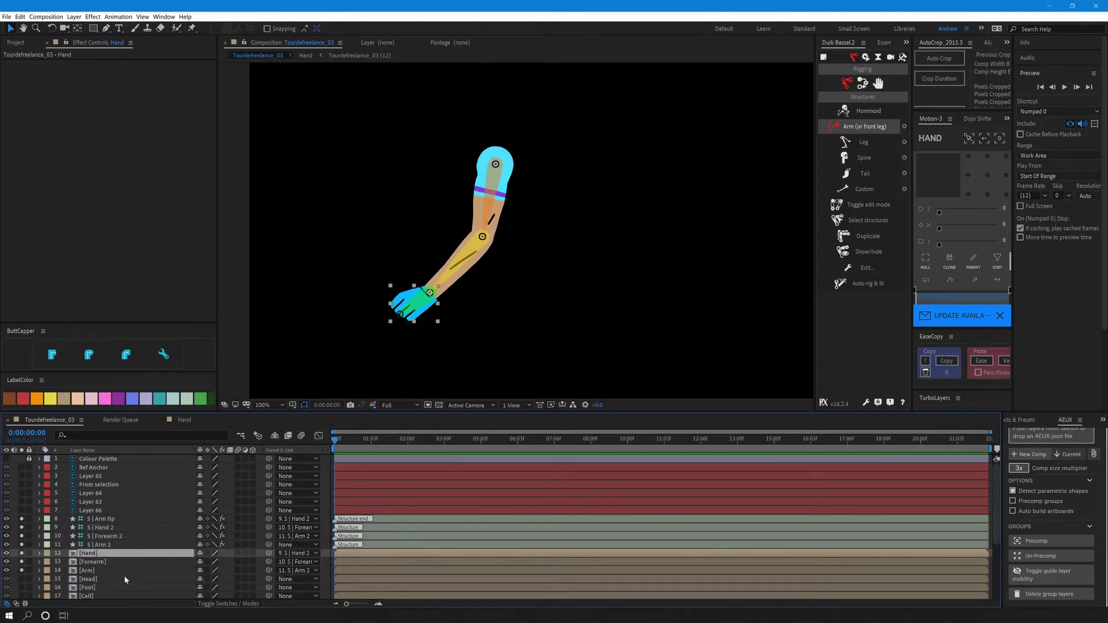
Duplicate the four arm structures with Duik and move the copies below the Neck layer.
click(113, 544)
shift+click(115, 520)
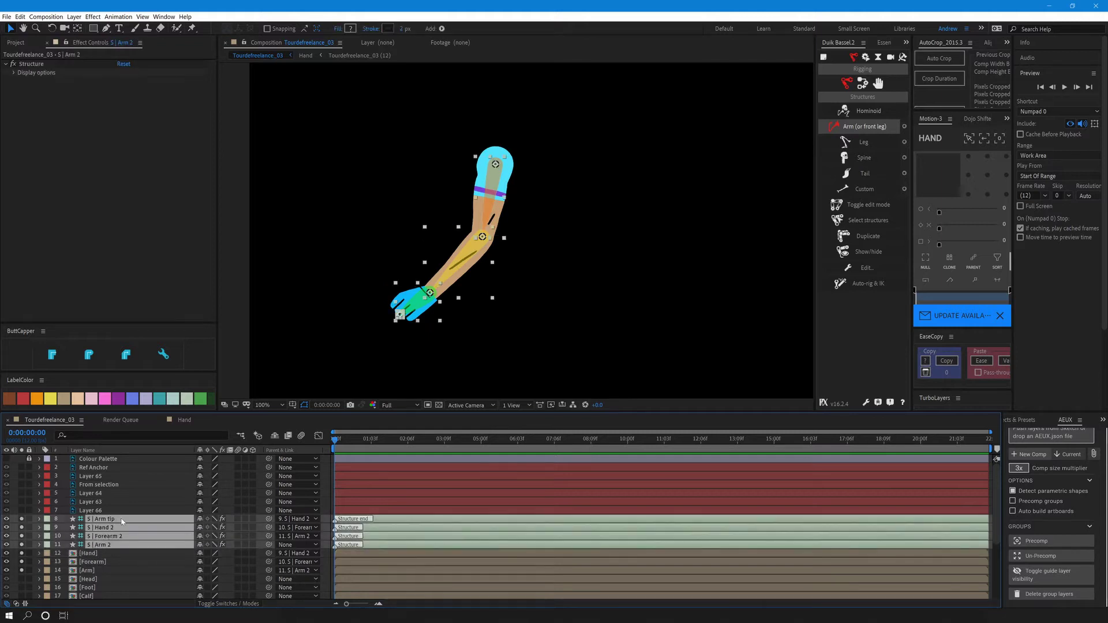
click(867, 236)
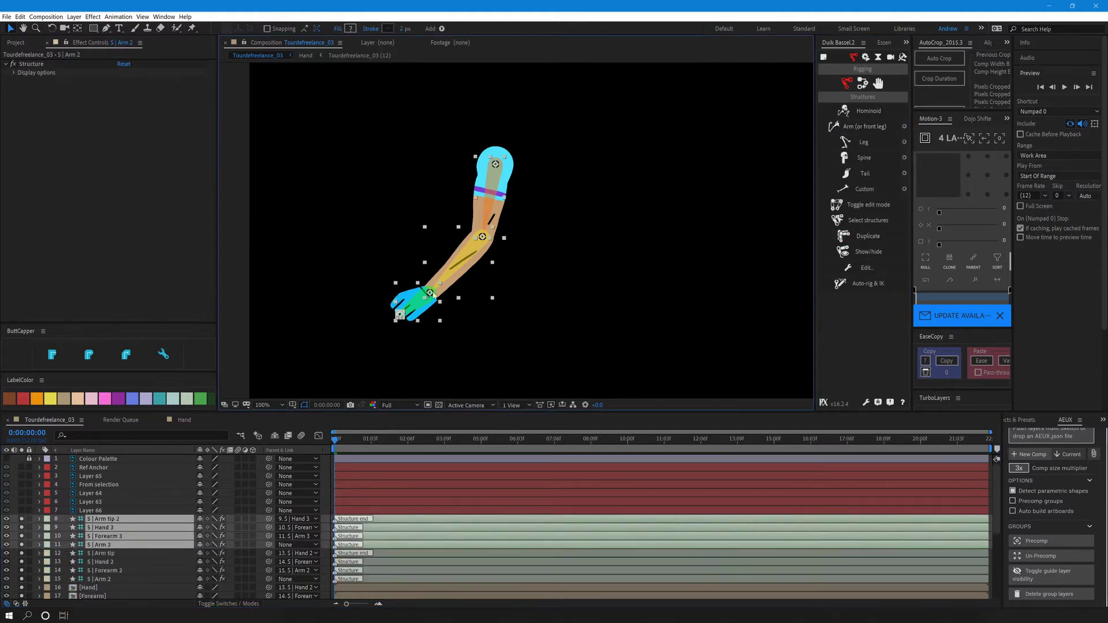
scroll(376, 513, down, 2)
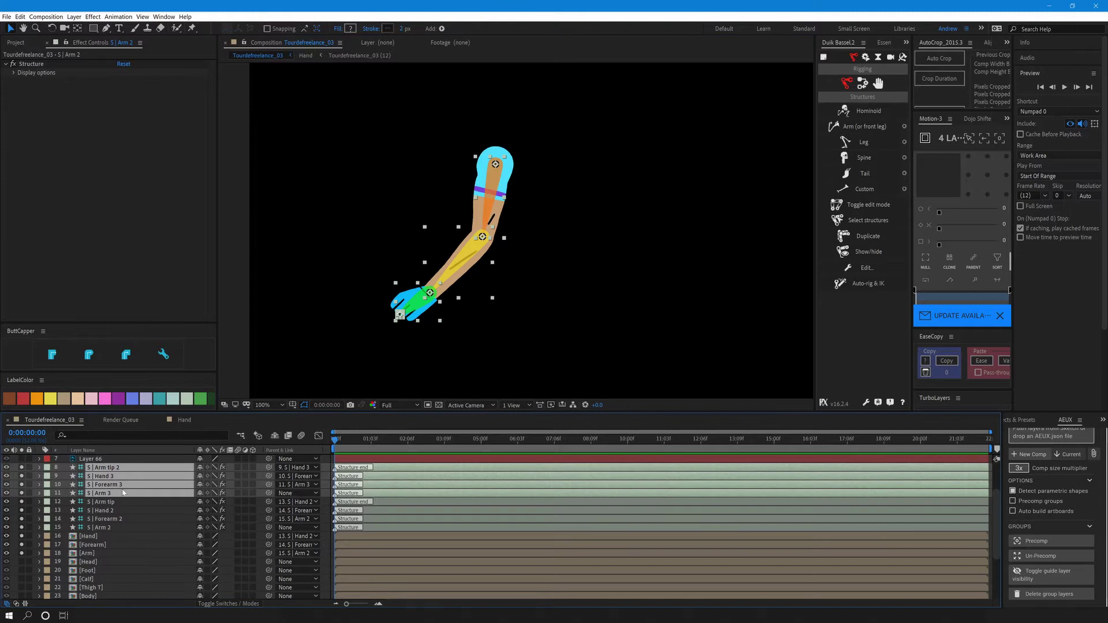
drag(123, 492, 104, 596)
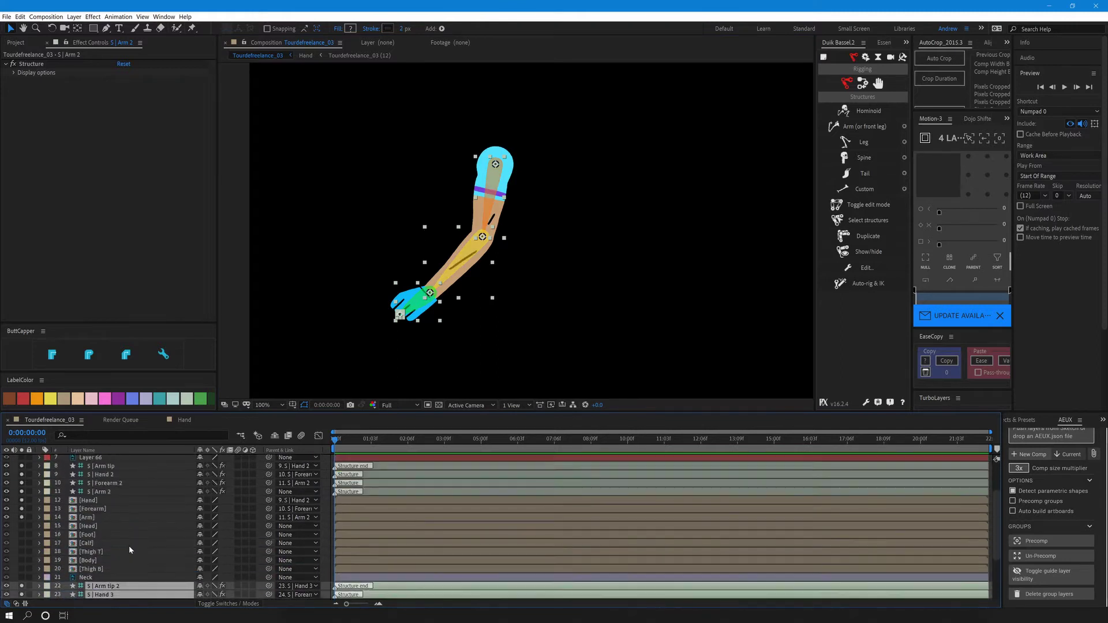
Duplicate the Forearm and Arm layers and place the copies directly beneath the duplicated arm structures.
scroll(124, 549, up, 2)
click(108, 560)
shift+click(105, 570)
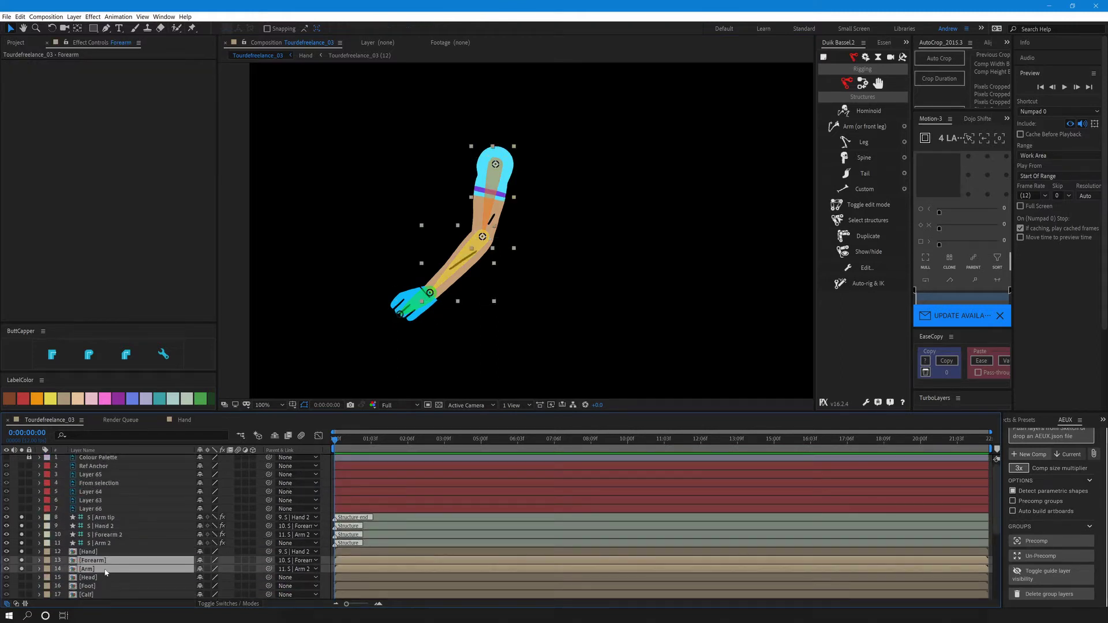
key(ctrl+d)
scroll(117, 537, down, 4)
drag(114, 475, 104, 583)
Parent the copied Forearm to S | Forearm 3 and the copied Arm to S | Arm 3.
click(105, 585)
drag(268, 578, 121, 552)
Apply Auto-rig & IK to the original arm structures, from S | Arm 2 up to S | Arm tip.
scroll(119, 551, up, 4)
click(111, 544)
shift+click(115, 520)
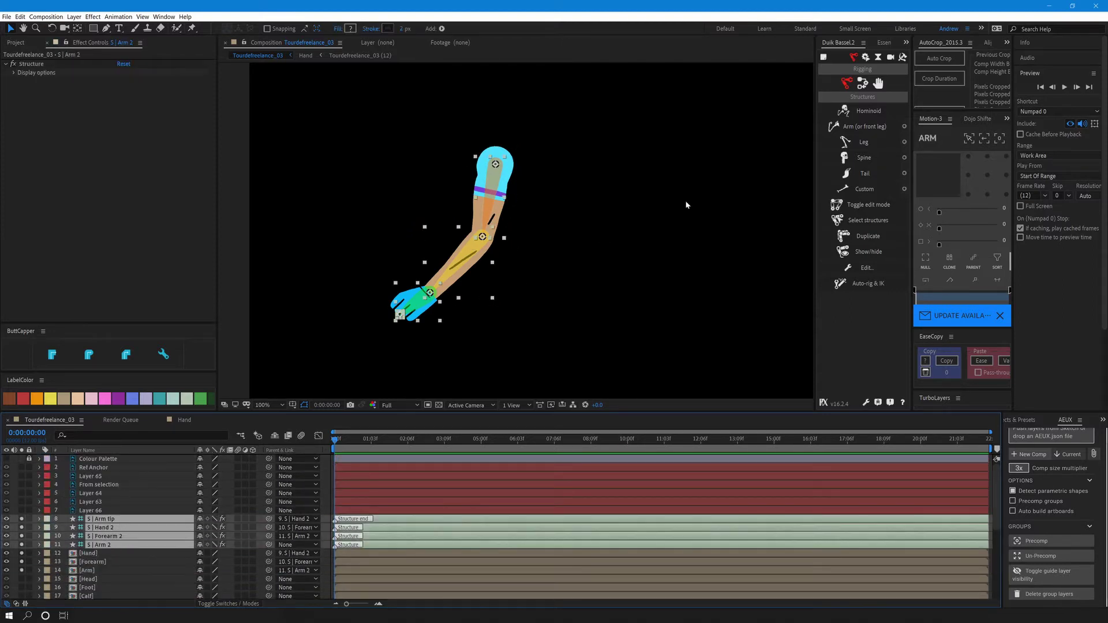
click(862, 83)
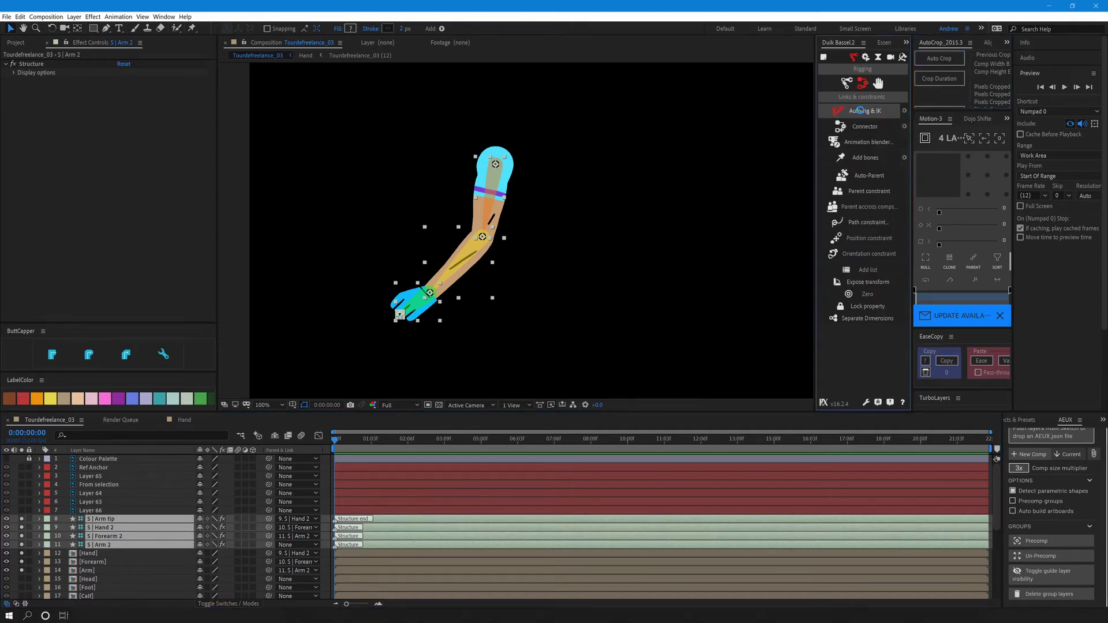
click(860, 110)
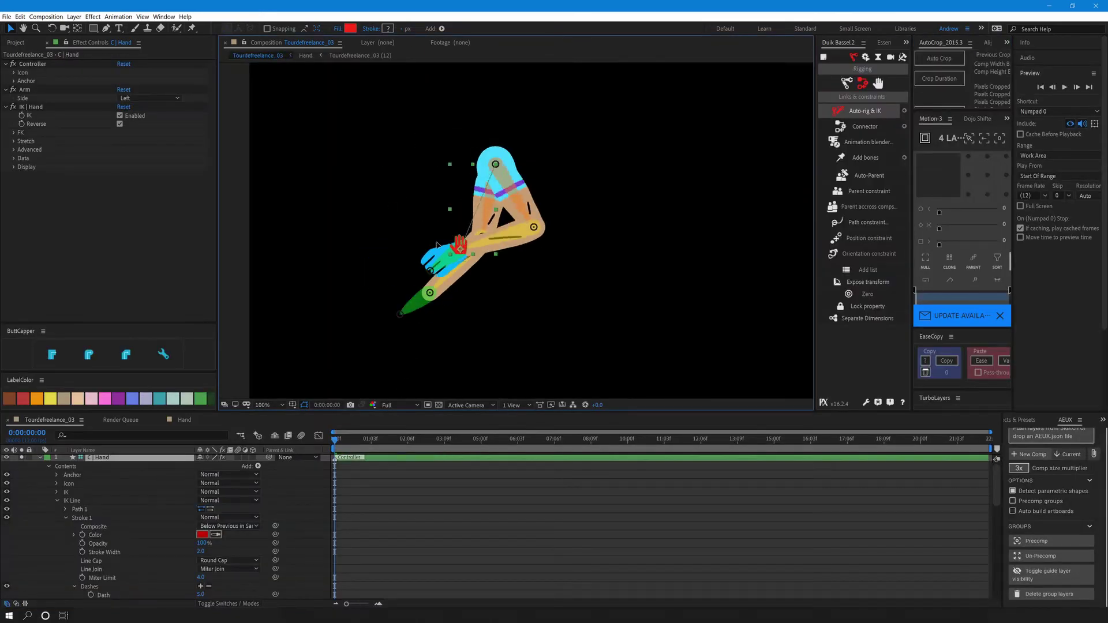
Collapse the new hand controller's properties and rename the layer C | Hand L.
click(39, 458)
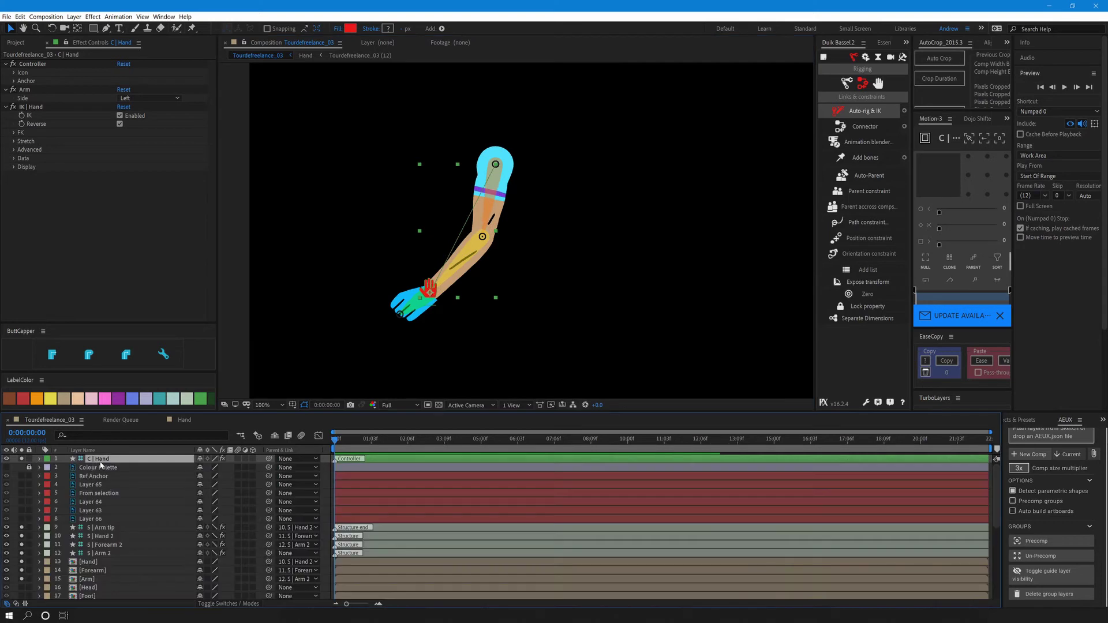
key(Return)
key(Return)
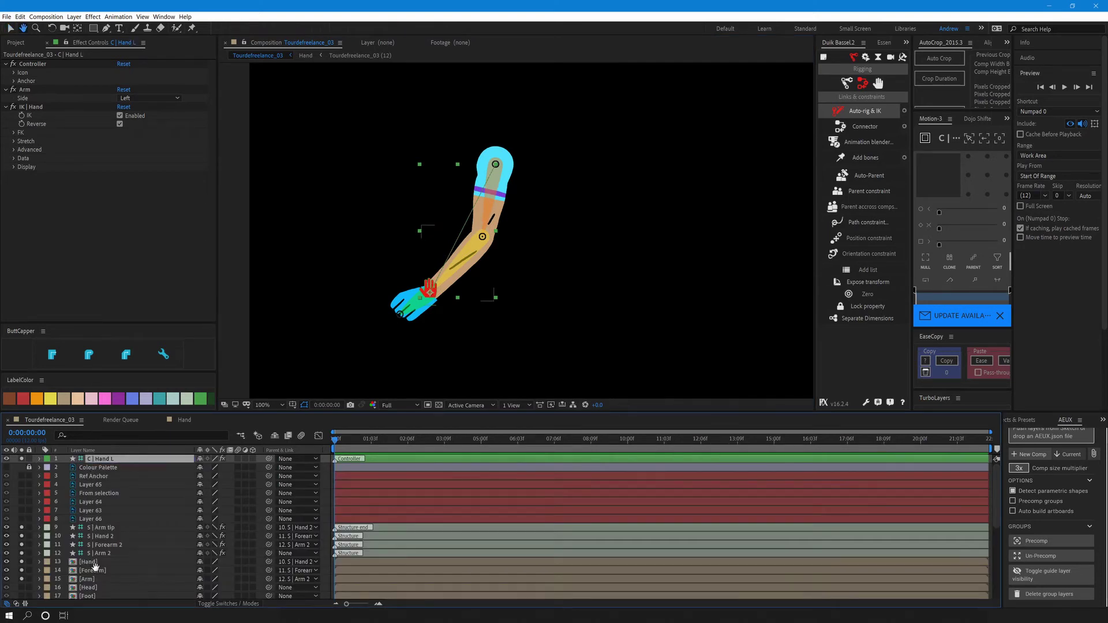
Select the copied Arm layer beneath the duplicated structures and activate the Puppet Pin tool.
scroll(93, 522, down, 5)
click(95, 557)
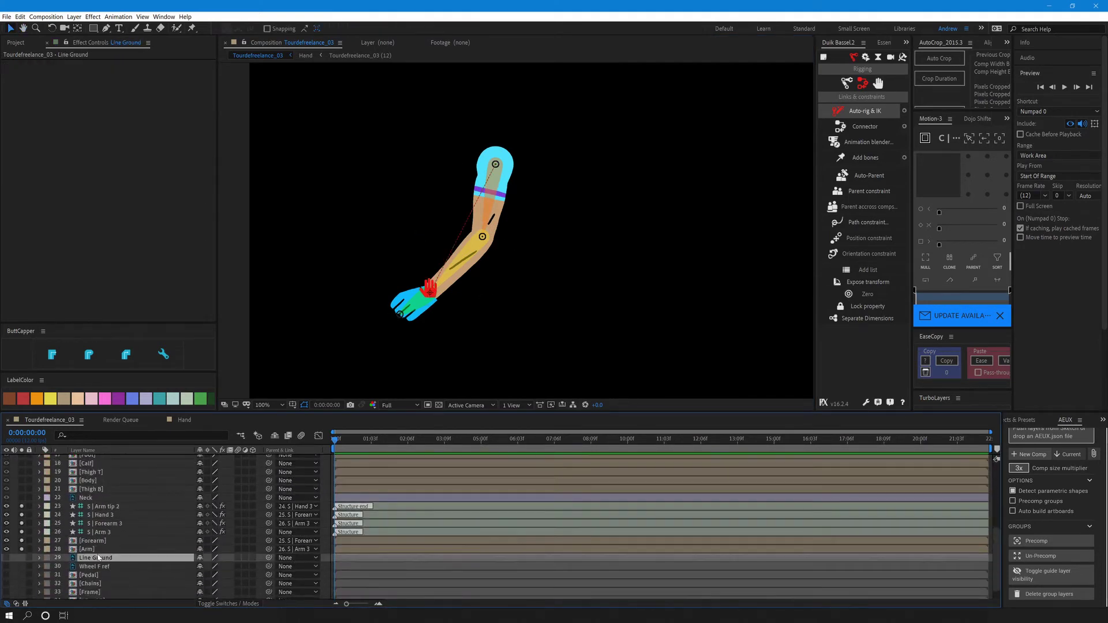
click(103, 541)
click(100, 547)
scroll(433, 105, up, 2)
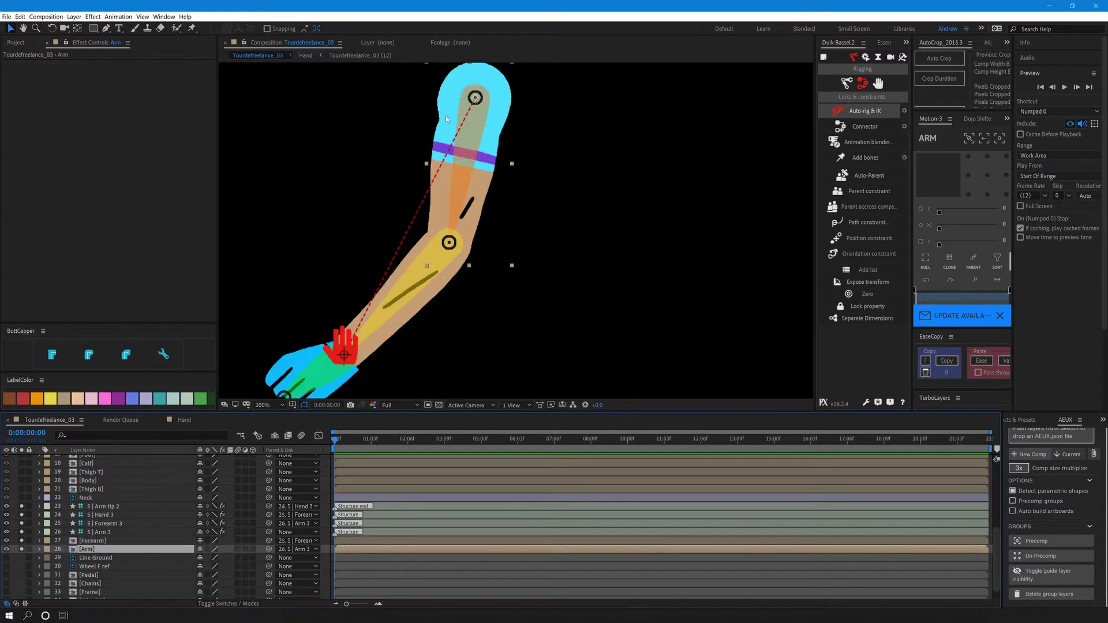
click(192, 28)
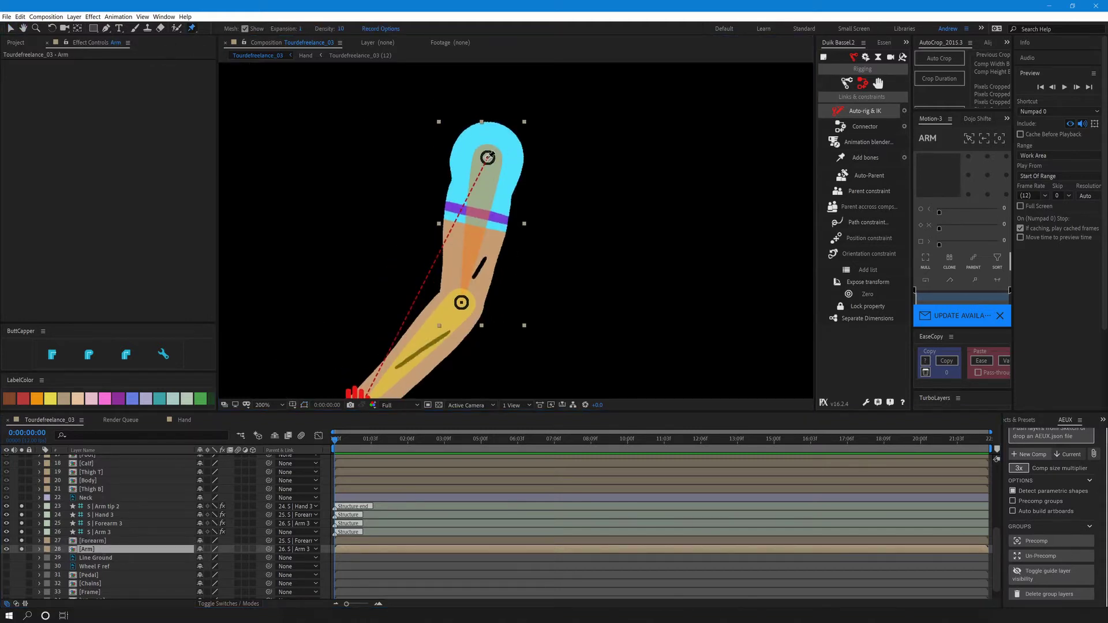
Try increasing the IK Stretch value on the C | Hand L controller and undo the change.
scroll(109, 508, up, 6)
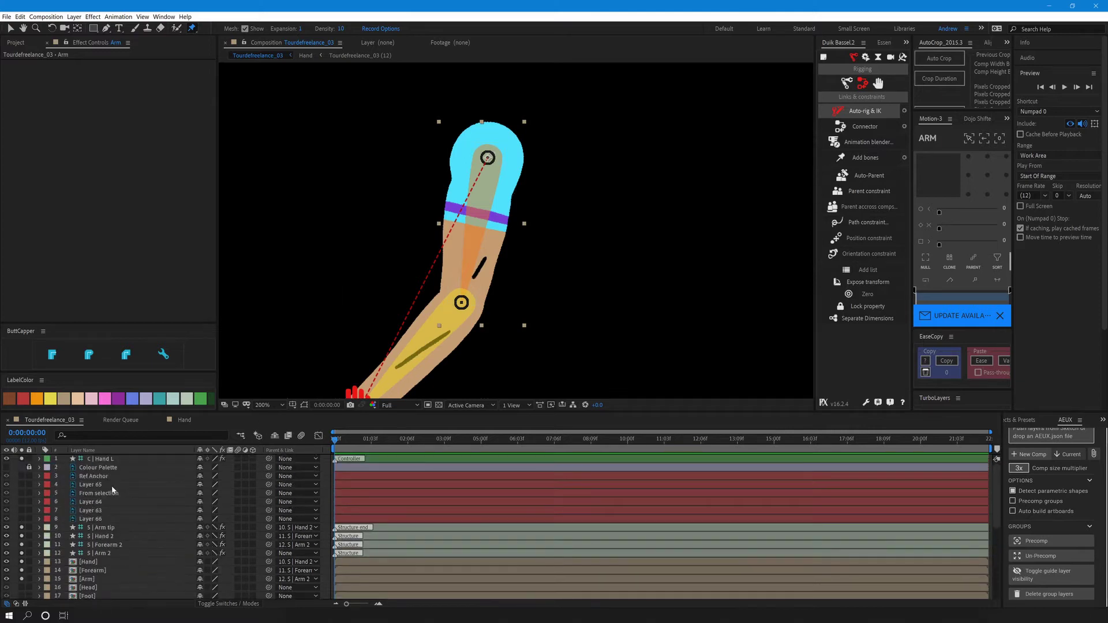
click(122, 459)
click(14, 141)
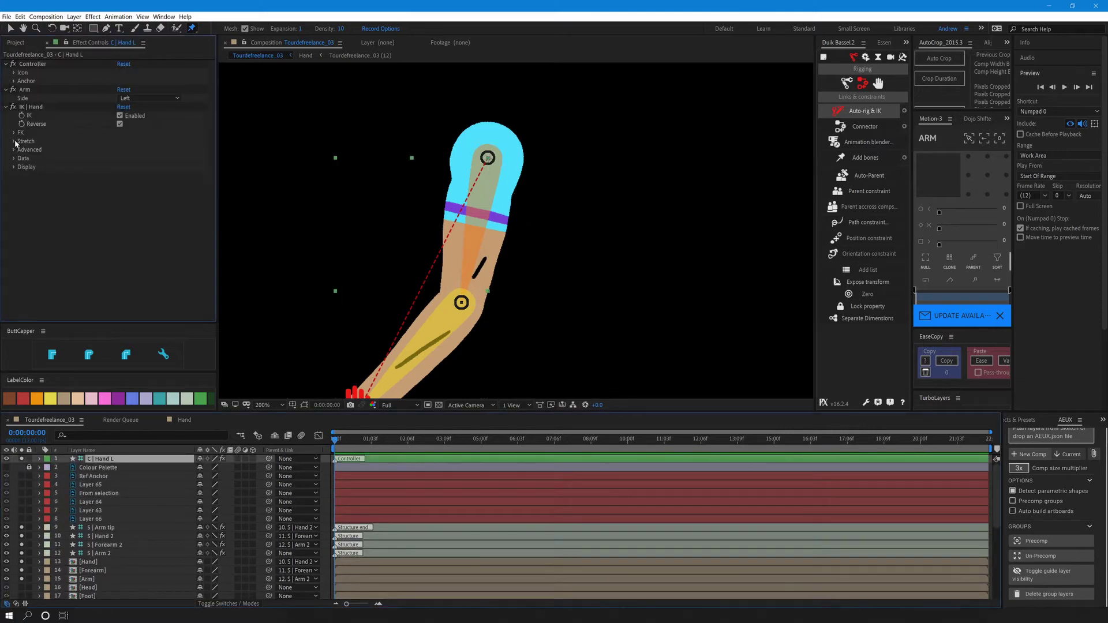
drag(122, 160, 281, 163)
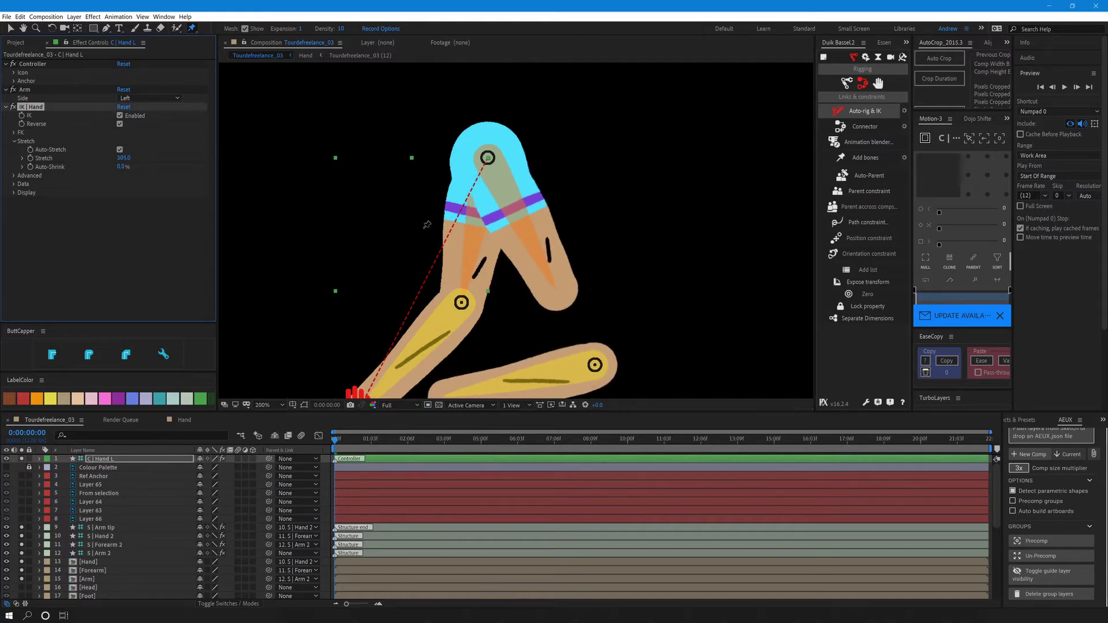
drag(516, 270, 532, 171)
key(ctrl+p)
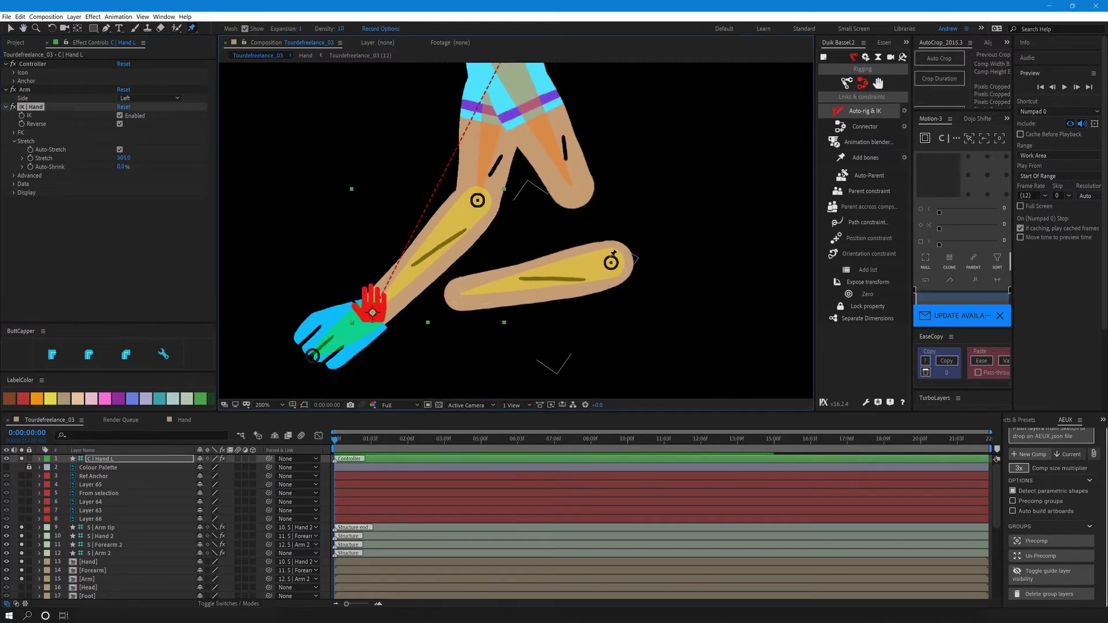
key(ctrl+z)
key(ctrl+z)
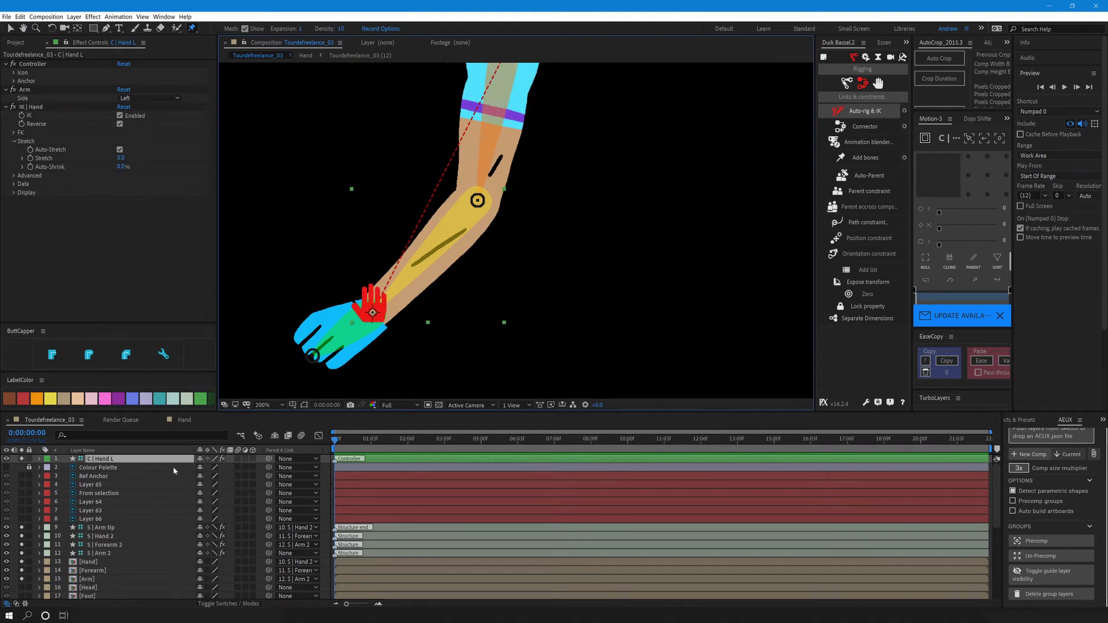
Place puppet pins at the shoulder and elbow of the copied Arm layer beneath the duplicated structures.
scroll(175, 471, down, 6)
click(110, 529)
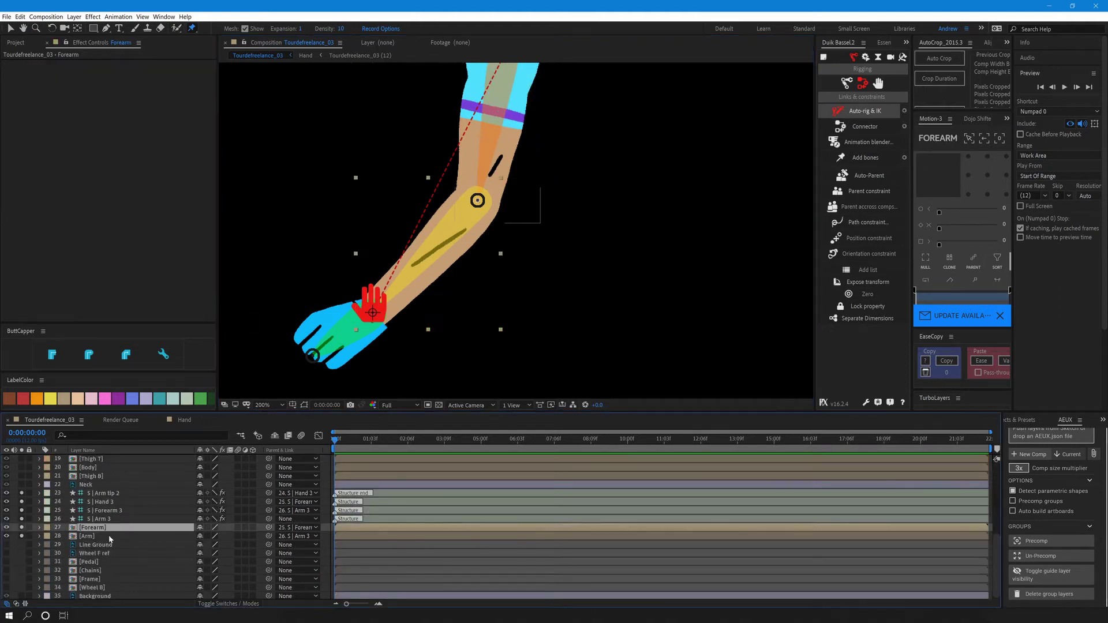
click(108, 538)
drag(495, 161, 464, 311)
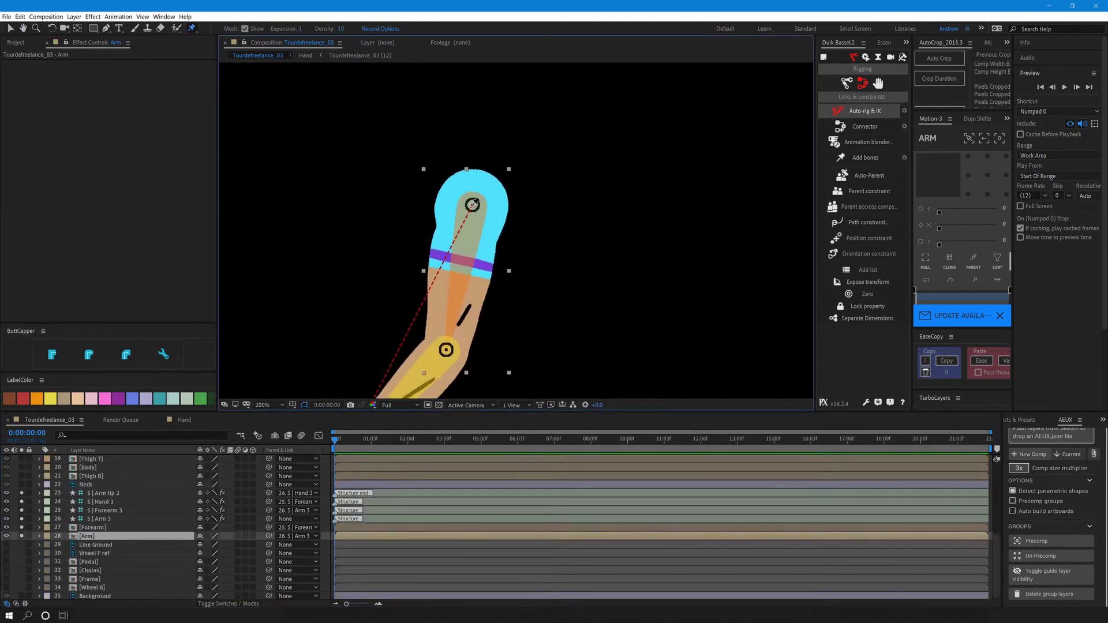
click(476, 202)
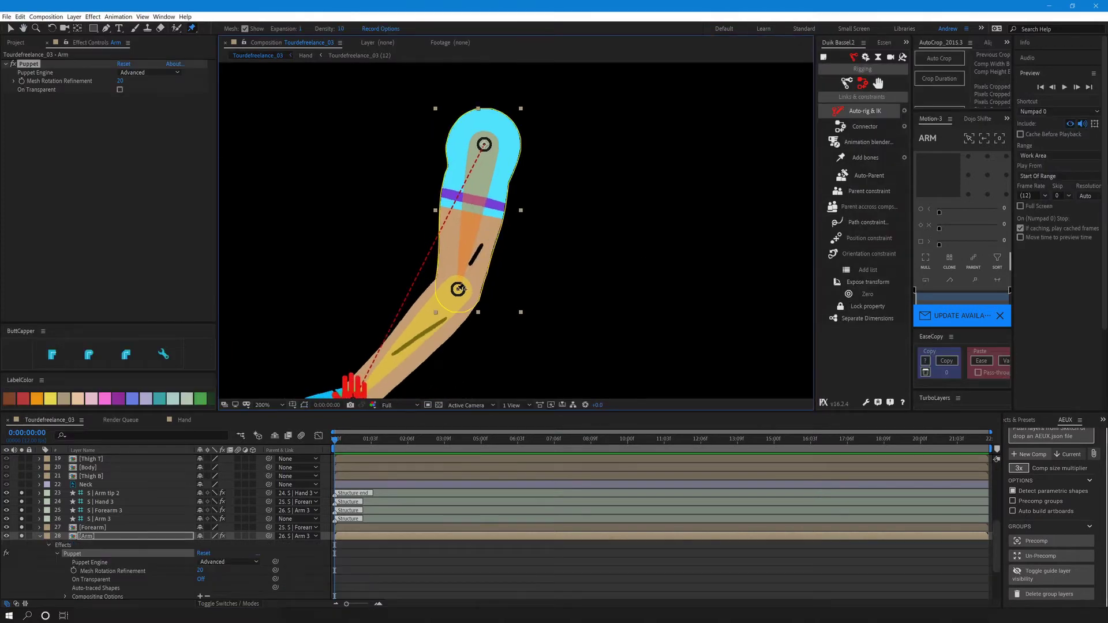
click(460, 288)
Place puppet pins at the elbow and wrist of the copied Forearm layer.
drag(460, 288, 494, 203)
click(99, 528)
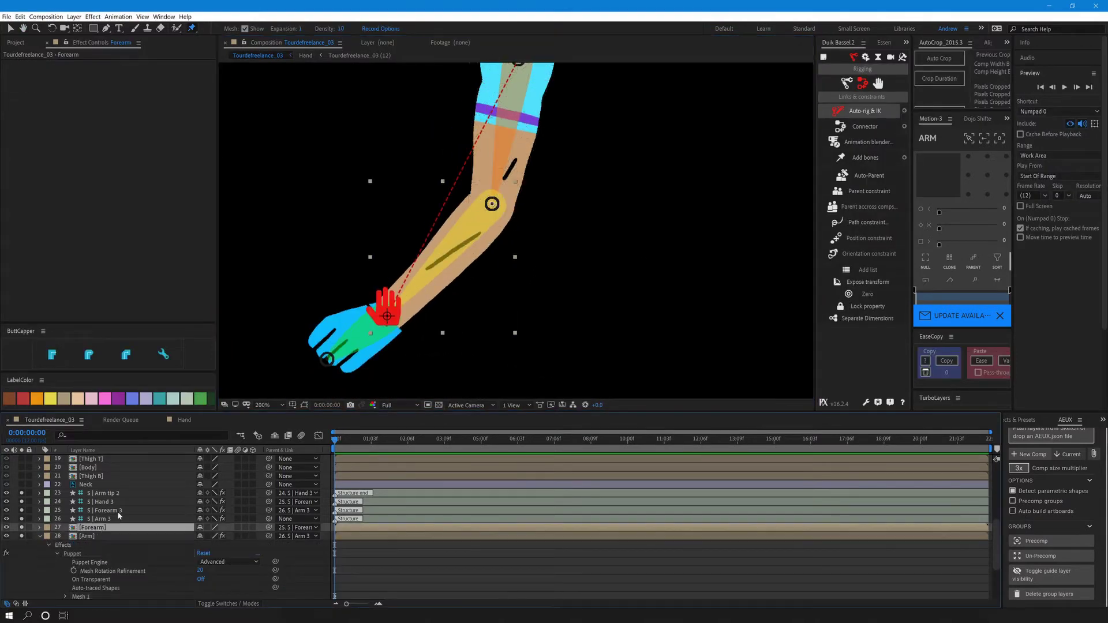
click(492, 203)
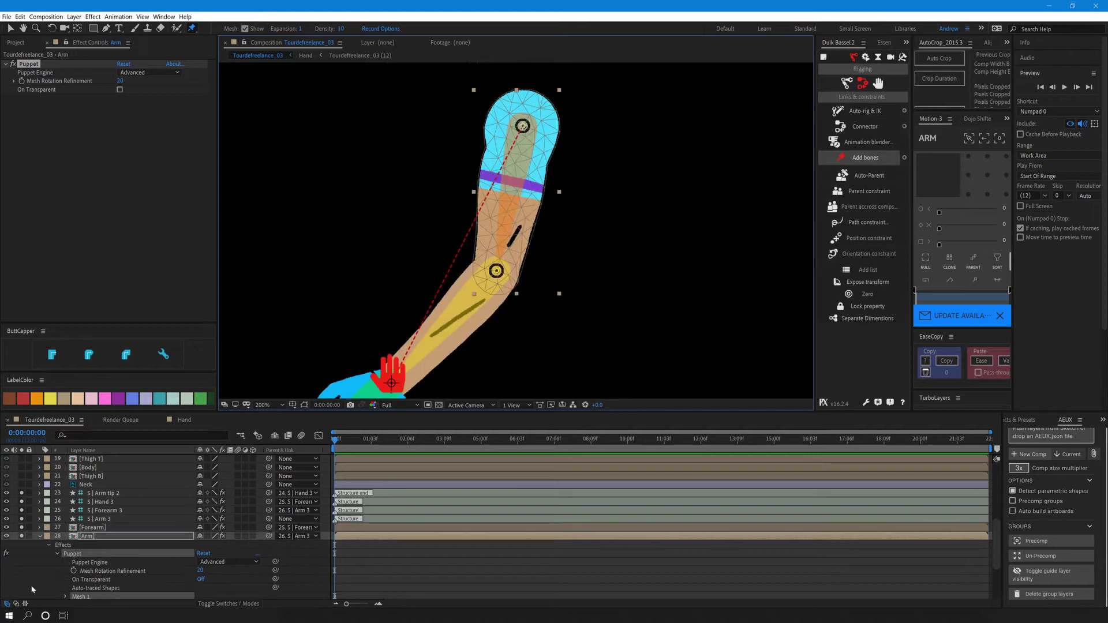
Add Duik bones to the copied Arm layer's puppet pins and collapse the layer's properties.
click(89, 536)
click(29, 64)
click(872, 161)
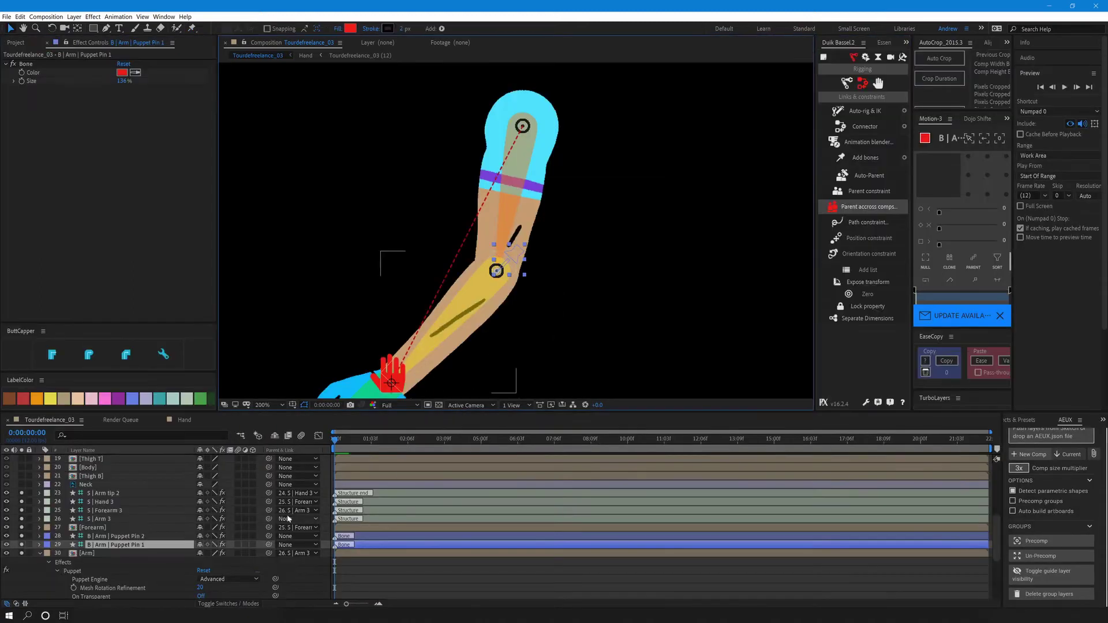
shift+click(113, 537)
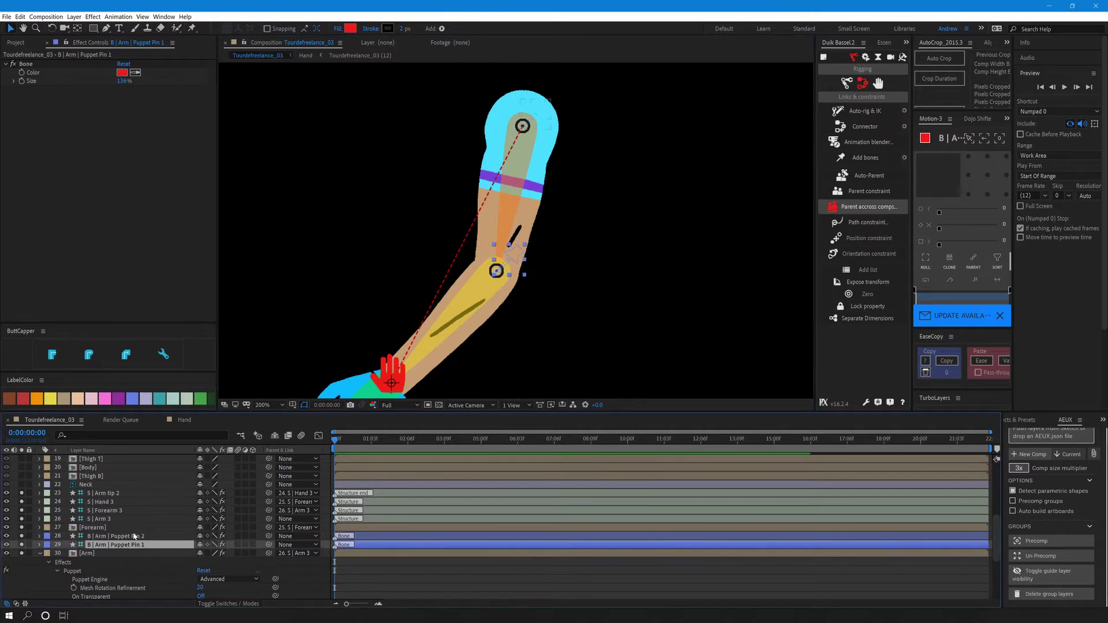
click(41, 554)
Add Duik bones to the copied Forearm layer's puppet pins.
click(104, 527)
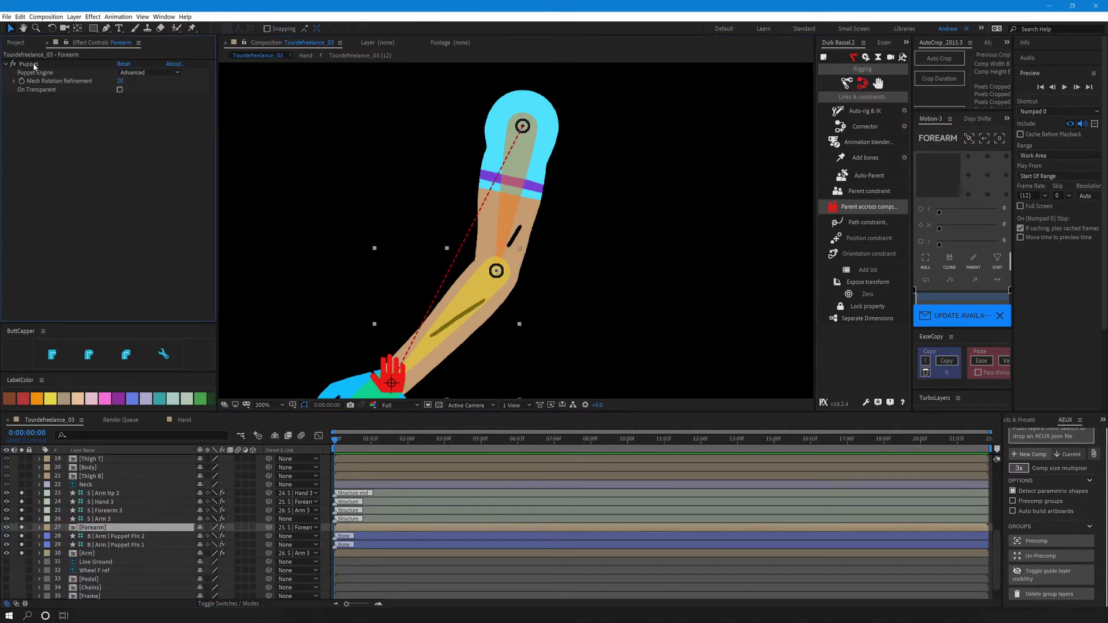
click(866, 159)
drag(519, 307, 565, 195)
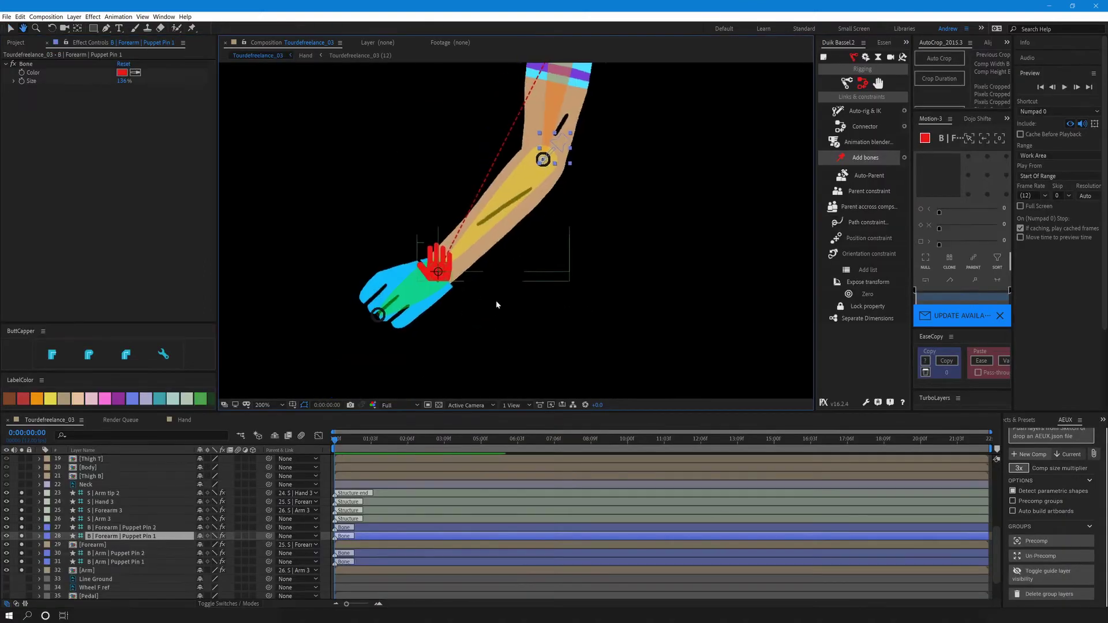
Move B | Arm | Puppet Pin 2 beneath B | Arm | Puppet Pin 1 and parent it to S | Arm 3.
click(444, 527)
click(445, 536)
key(comma)
click(135, 554)
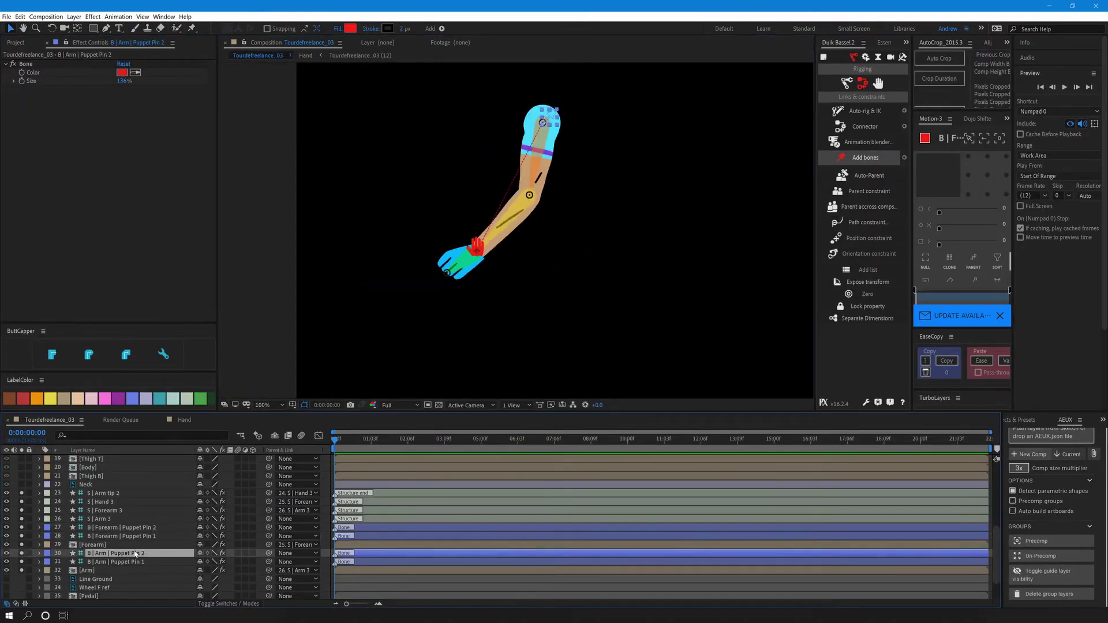
drag(125, 563, 128, 567)
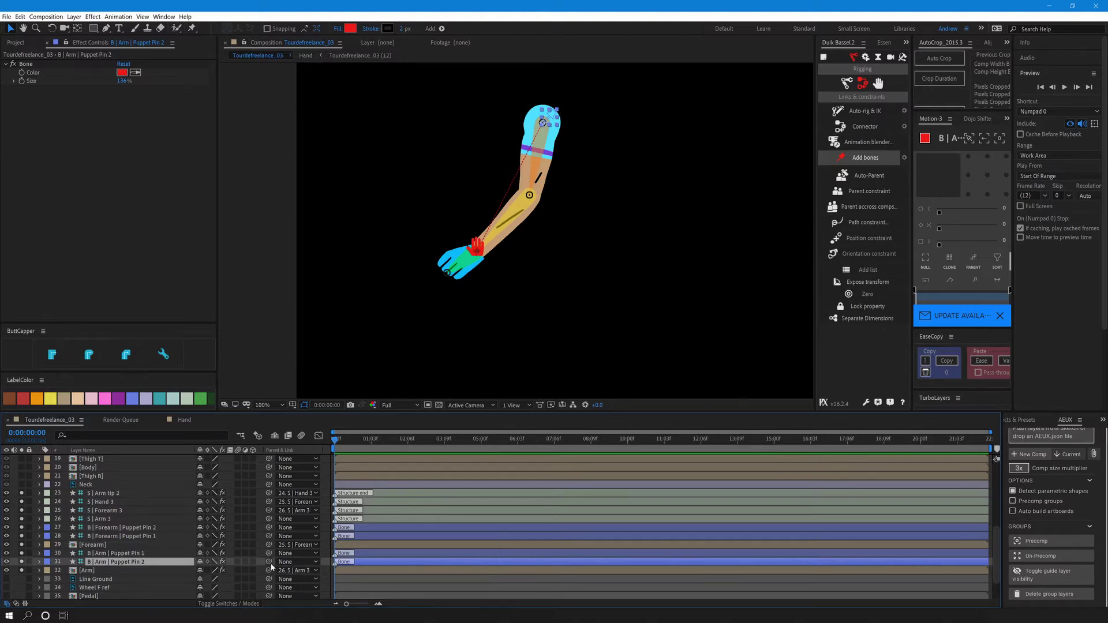
drag(269, 562, 125, 519)
Parent both Puppet Pin 1 bones to S | Forearm 3 and B | Forearm | Puppet Pin 2 to S | Hand 3.
click(132, 552)
ctrl+click(144, 536)
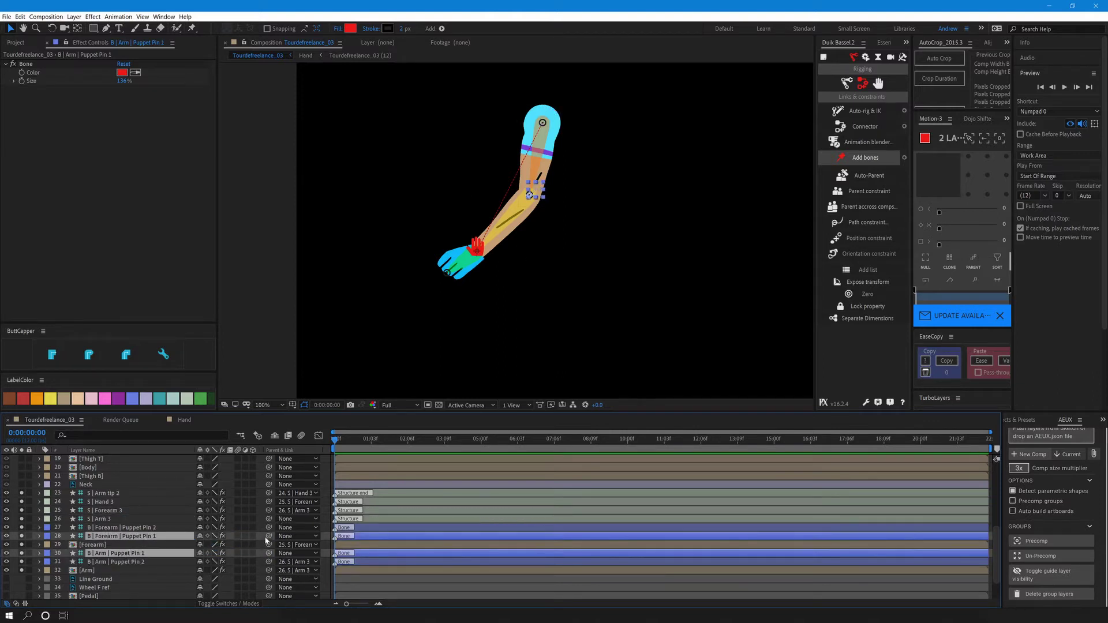
drag(269, 541, 124, 511)
click(139, 527)
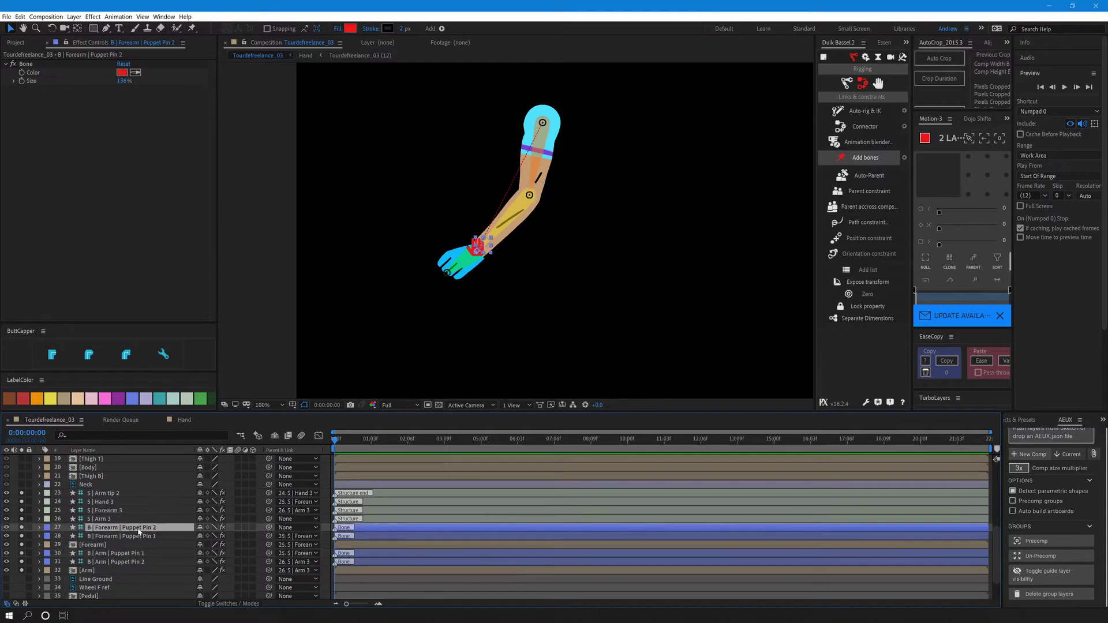
drag(268, 531, 104, 502)
Turn off the visibility of the four arm and forearm bone layers and shy them out of the timeline.
click(116, 569)
click(121, 554)
ctrl+click(124, 562)
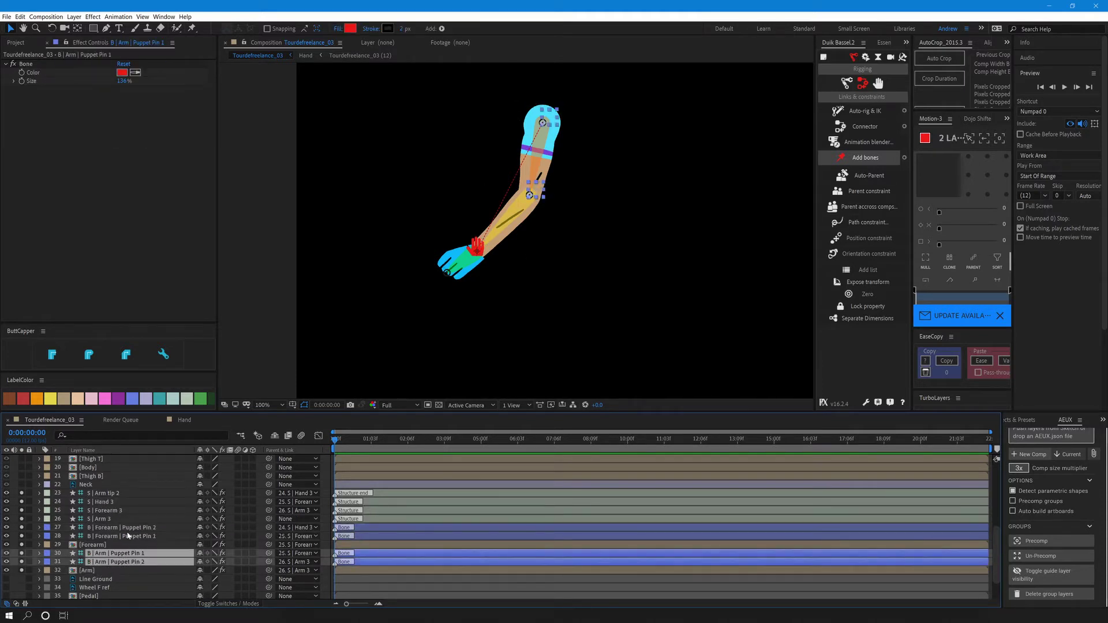
ctrl+click(138, 536)
ctrl+click(138, 527)
click(7, 527)
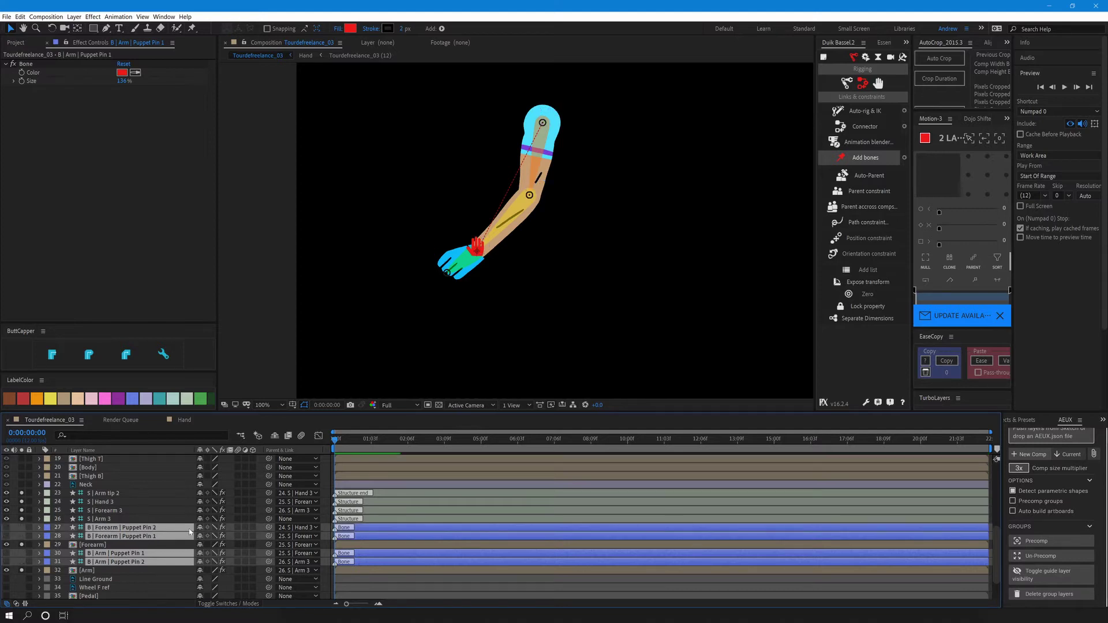
click(274, 437)
Set the parent of the copied Forearm and Arm layers to None.
click(133, 528)
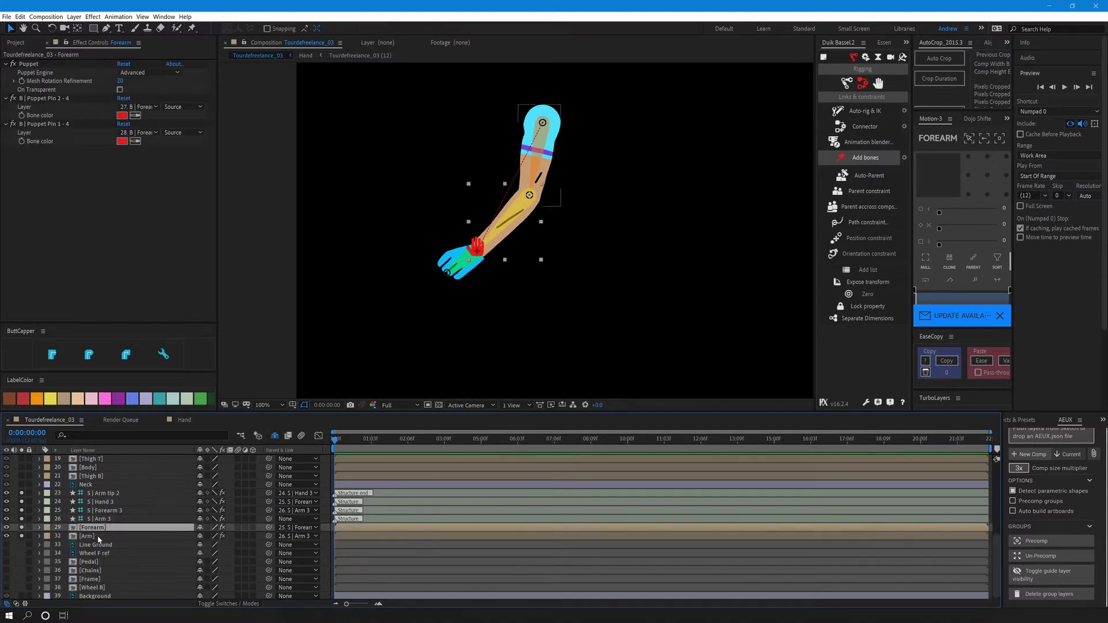
ctrl+click(133, 536)
click(297, 528)
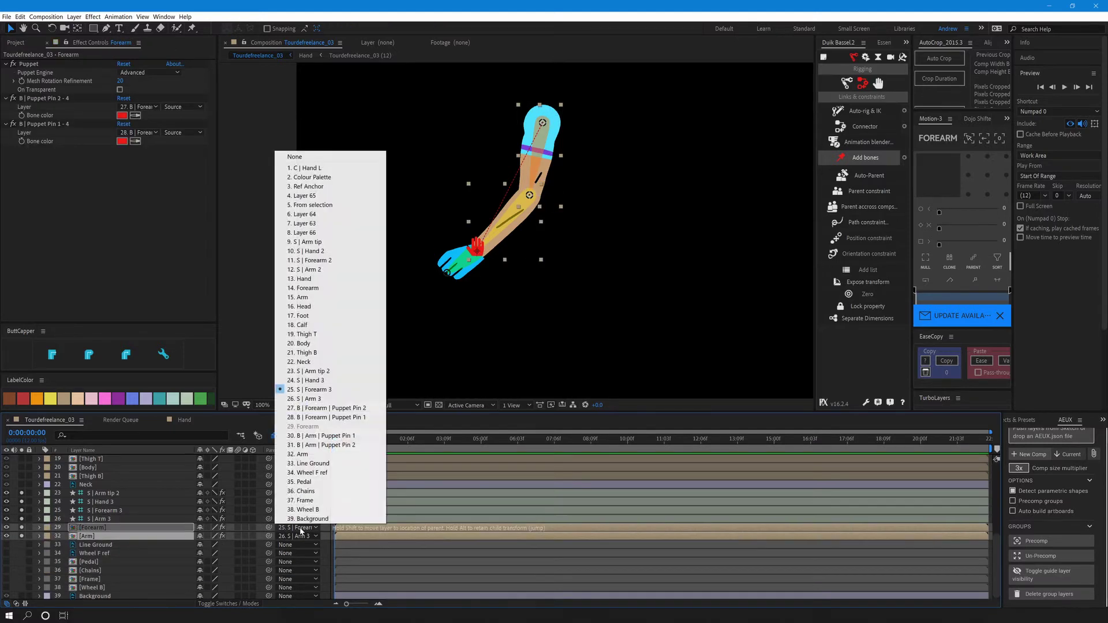
click(324, 157)
Apply Auto-rig & IK to the duplicated arm structures, from S | Arm 3 up to S | Arm tip 2.
click(104, 519)
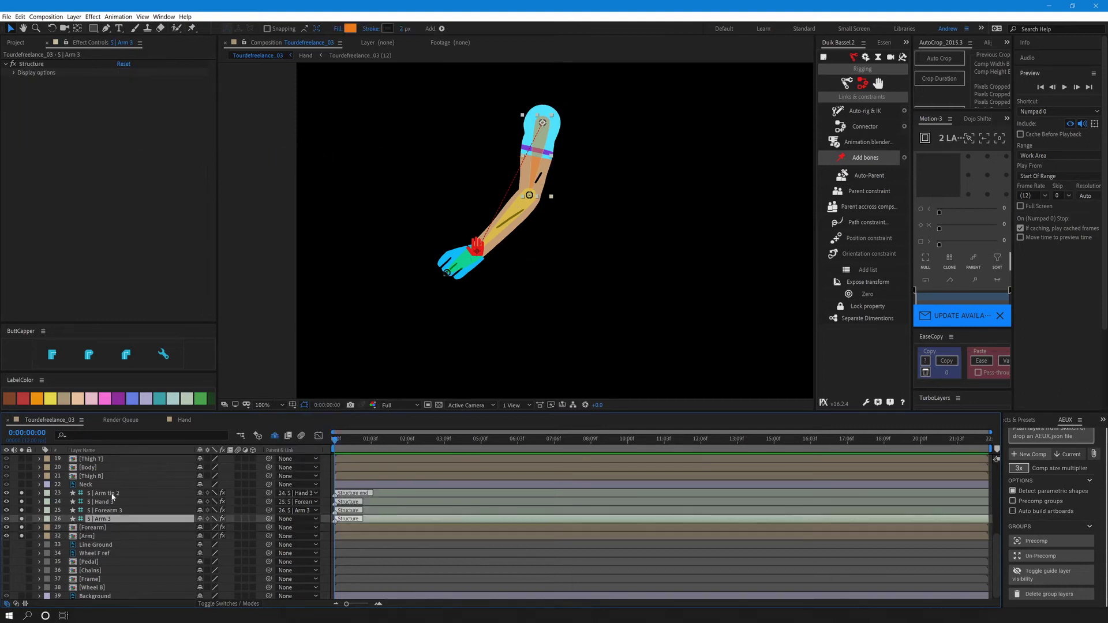
shift+click(104, 493)
click(865, 126)
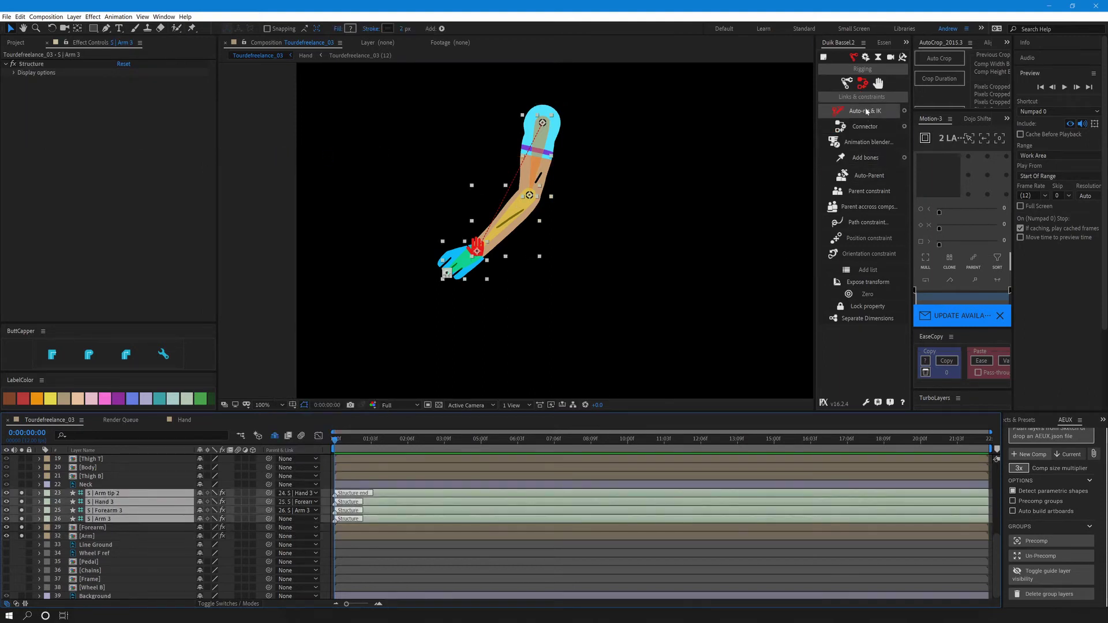
Rename the new hand controller C | Hand R and move it beneath C | Hand L.
key(u)
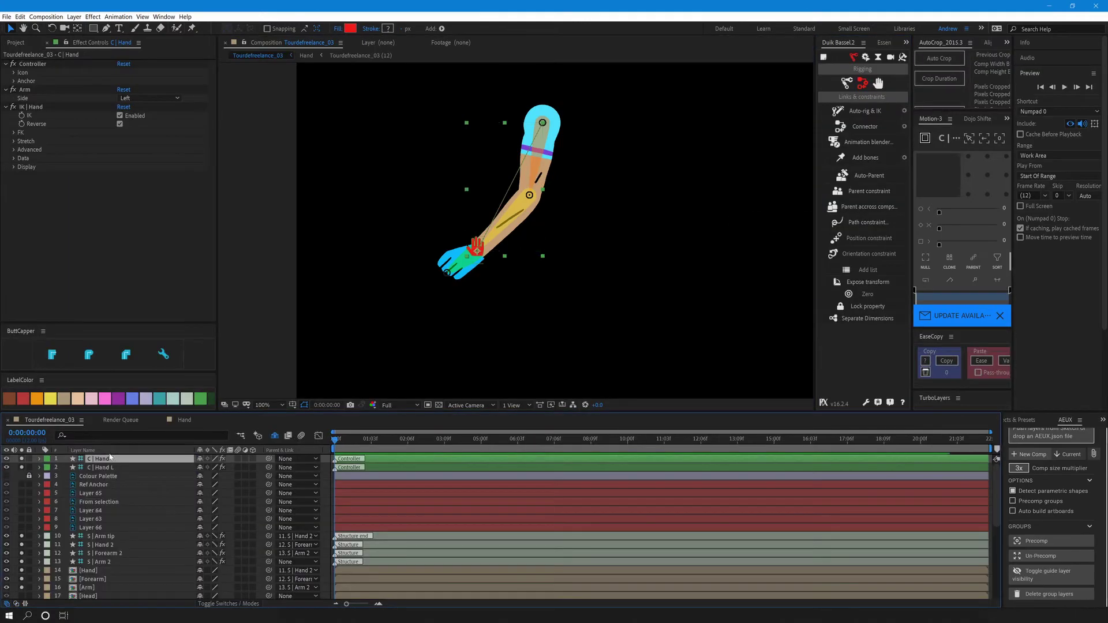
key(Return)
text(R)
key(Return)
drag(123, 461, 106, 472)
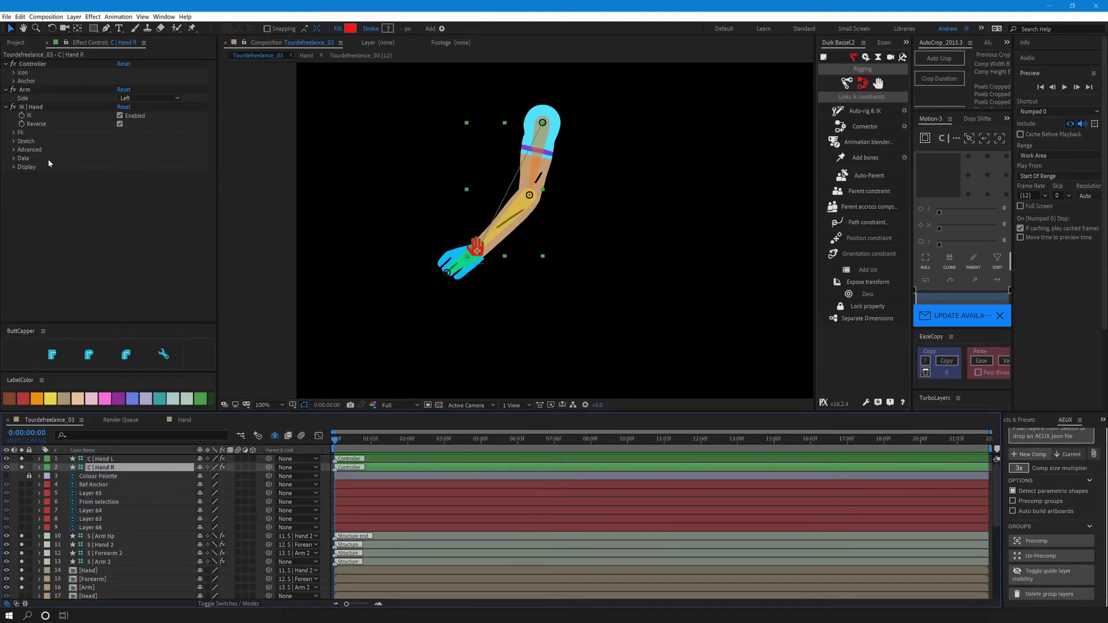
Increase the IK Stretch value on the C | Hand R controller.
click(14, 142)
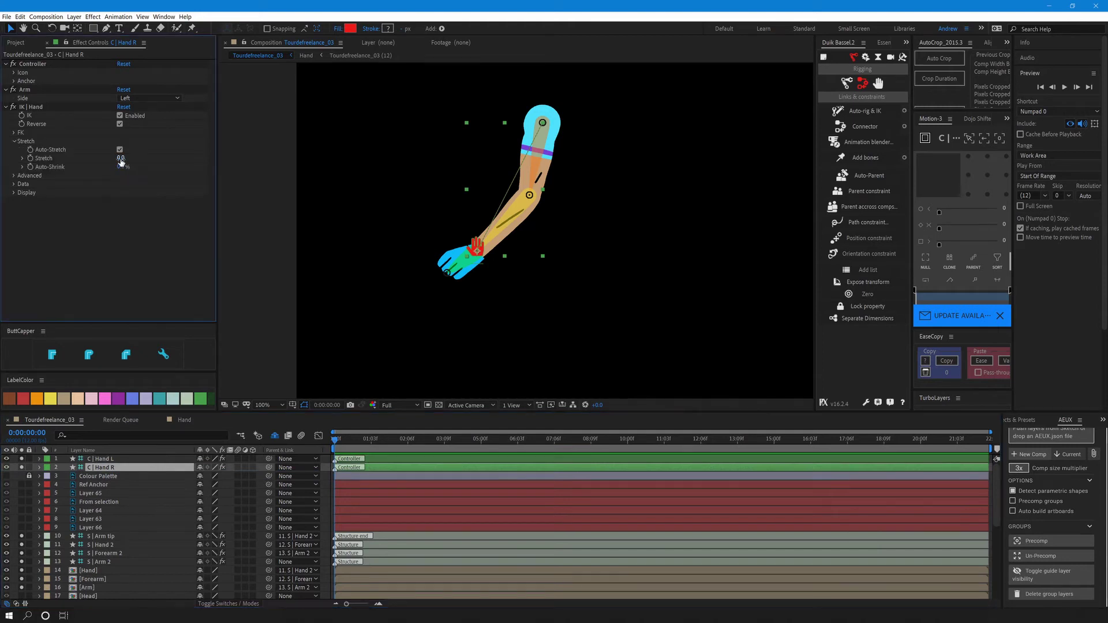
drag(121, 161, 150, 161)
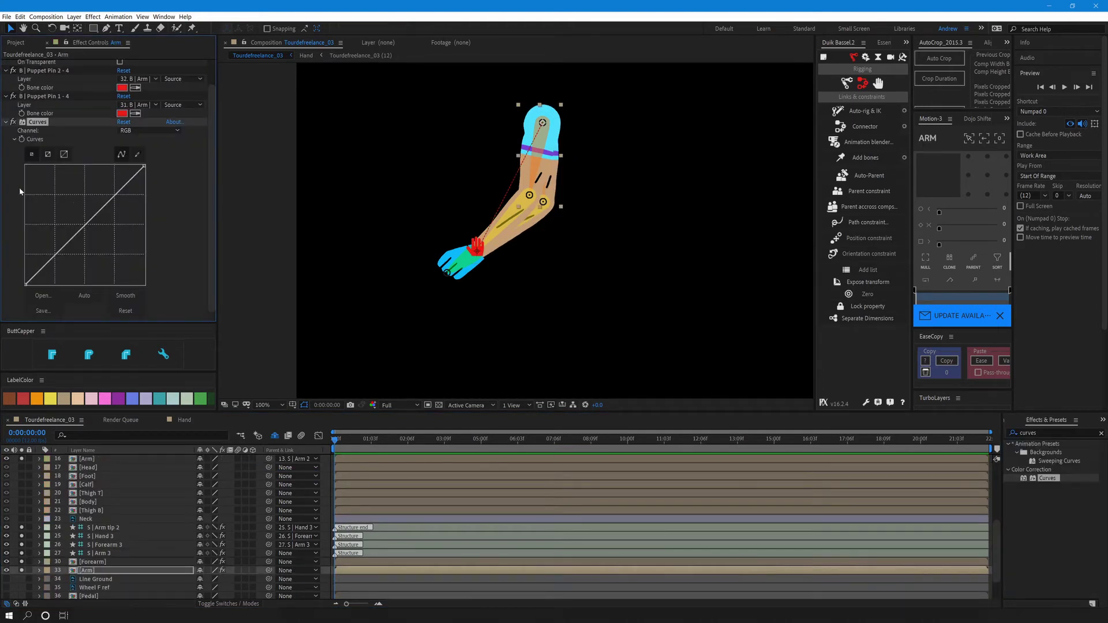
Darken the copied Arm layer by lowering the white point of its Curves effect, and copy the effect to the copied Forearm layer.
drag(142, 167, 157, 195)
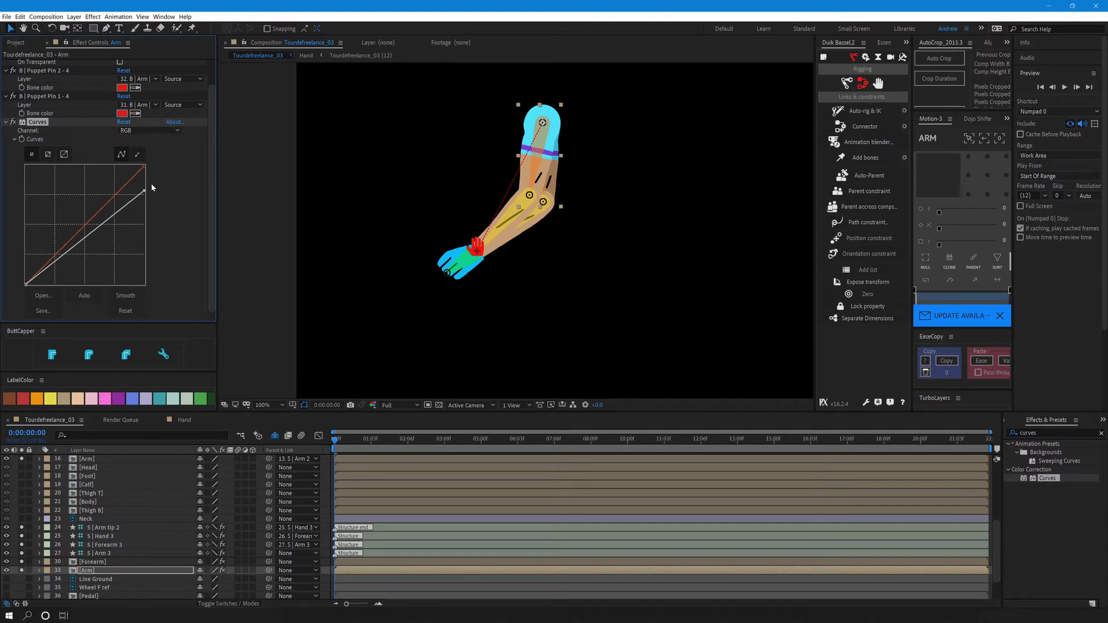
key(ctrl+c)
click(92, 562)
key(ctrl+v)
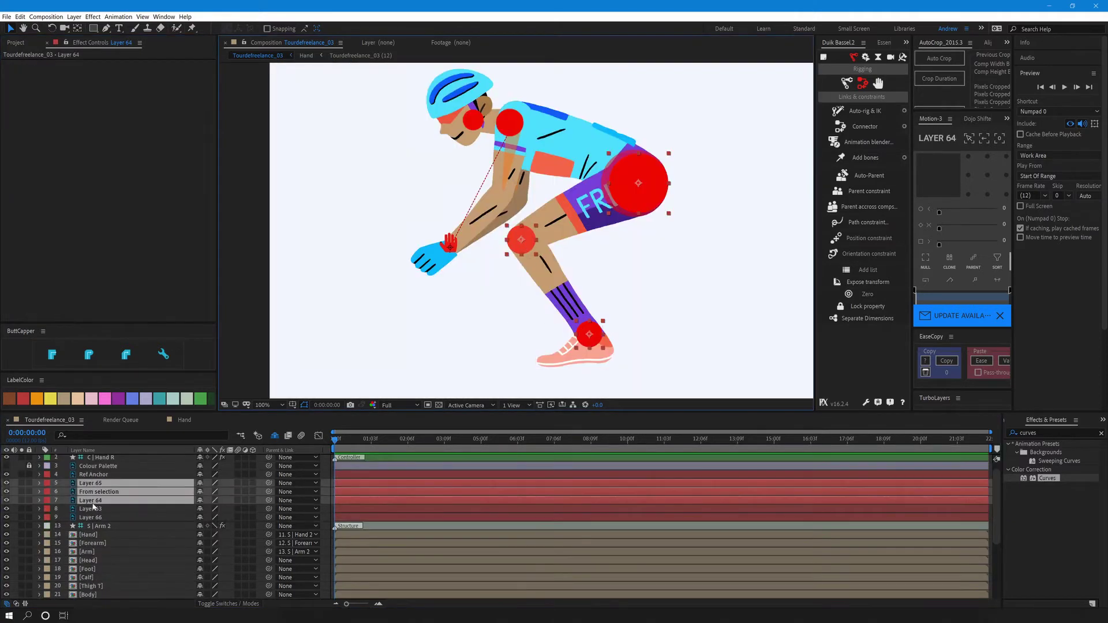
Move Layer 65, From selection and Layer 64 directly above the Foot layer and solo them with Foot, Calf and Thigh T.
drag(92, 490, 100, 549)
shift+click(98, 550)
click(21, 550)
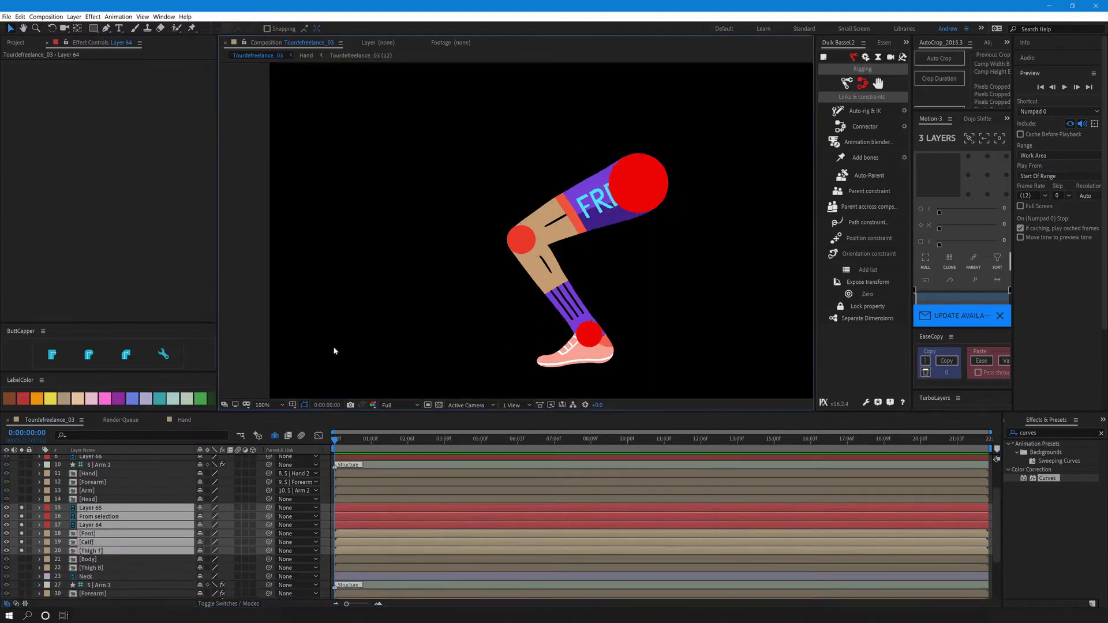
Move the Thigh T layer's anchor point to the centre of the red hip marker.
click(334, 346)
drag(334, 347, 279, 334)
click(93, 551)
key(y)
drag(525, 249, 599, 169)
Solo the Thigh B layer and move its anchor point to the centre of the red hip marker.
scroll(78, 560, down, 3)
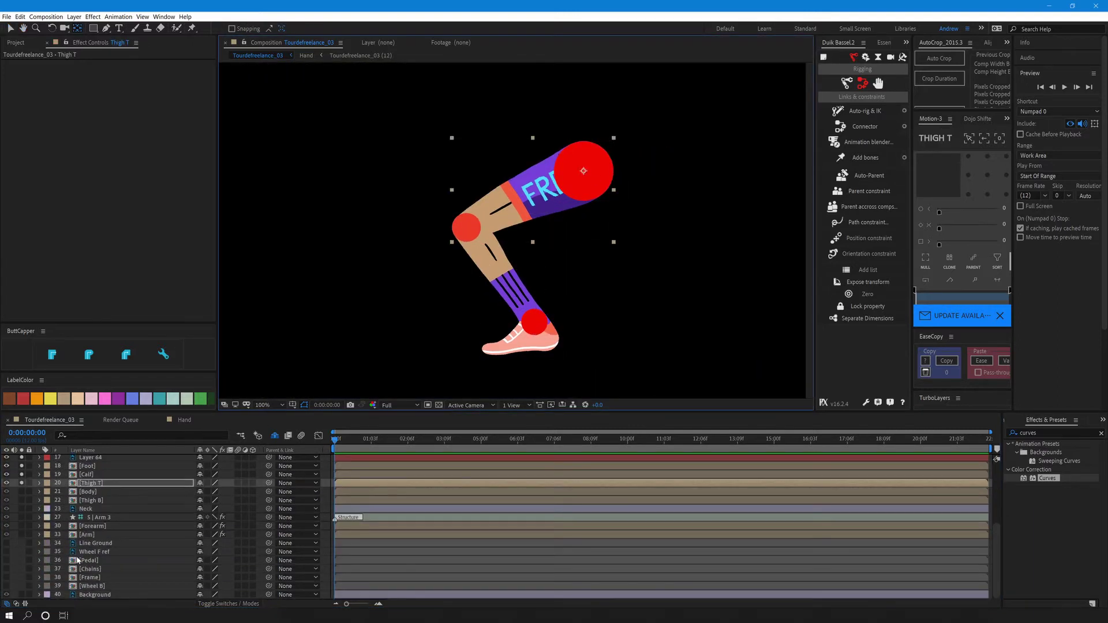
click(92, 501)
click(22, 501)
drag(507, 248, 592, 171)
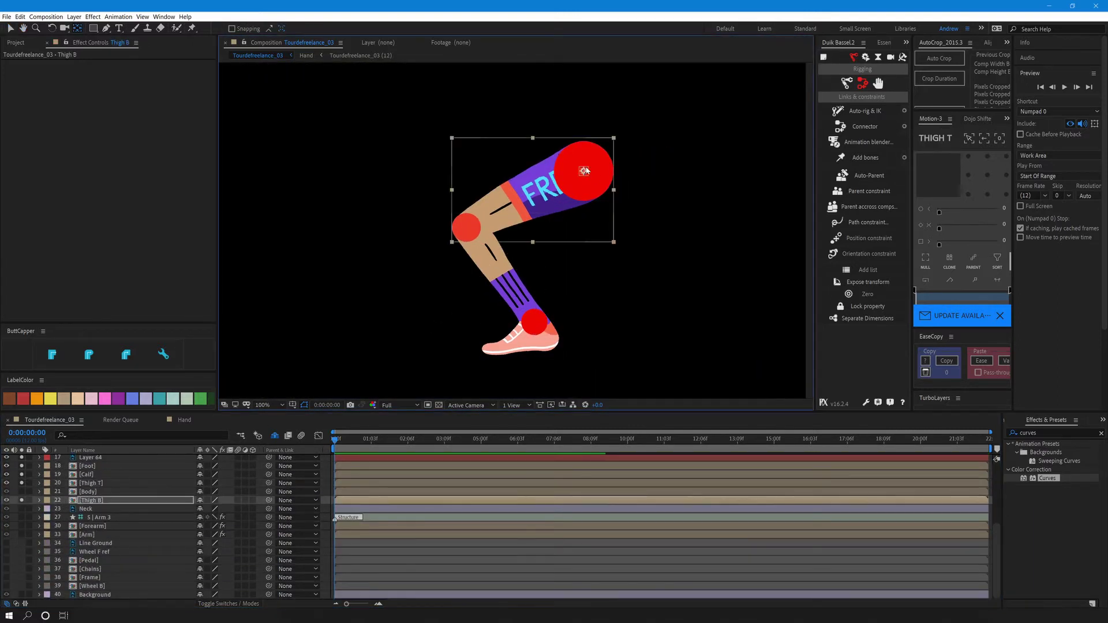
Move the Layer 64 marker above Layer 65 and turn off solo for the marker and leg layers.
scroll(105, 492, up, 2)
click(104, 500)
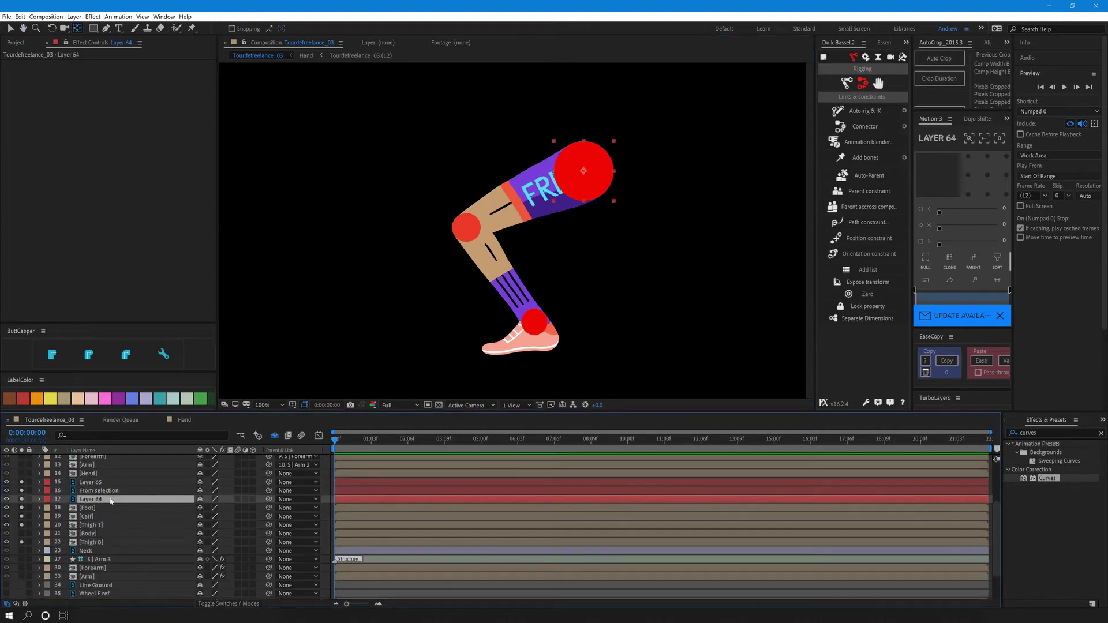
mouse_move(111, 501)
mouse_down()
mouse_move(104, 534)
mouse_move(108, 479)
mouse_up()
click(587, 173)
click(22, 483)
click(22, 542)
Move the Calf layer's anchor point to the knee marker and the Foot layer's anchor point to the ankle marker.
click(97, 543)
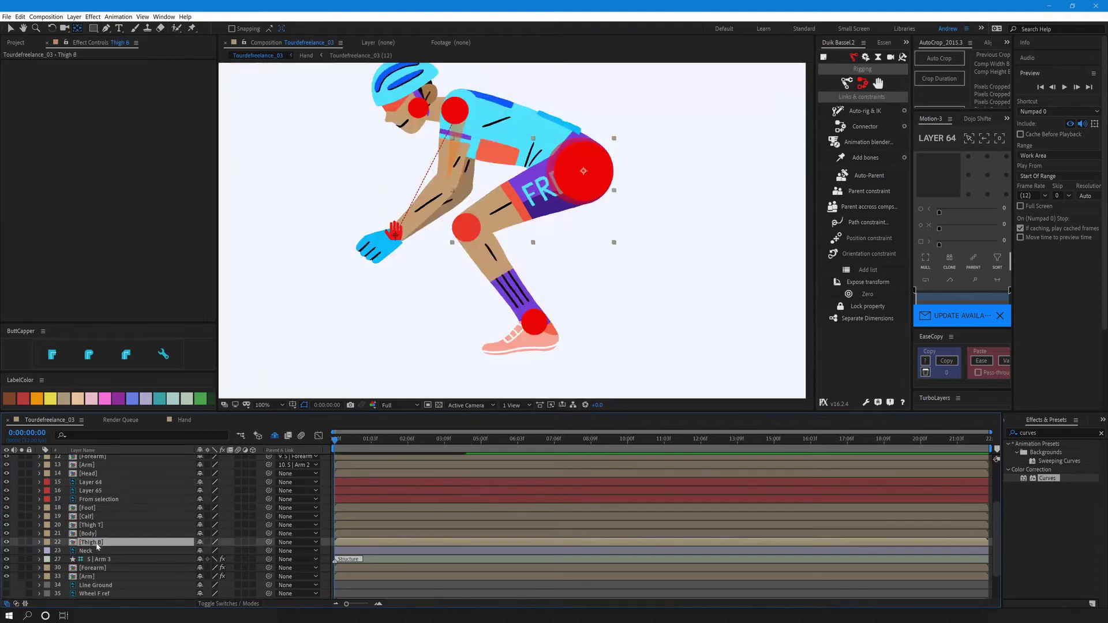
click(510, 255)
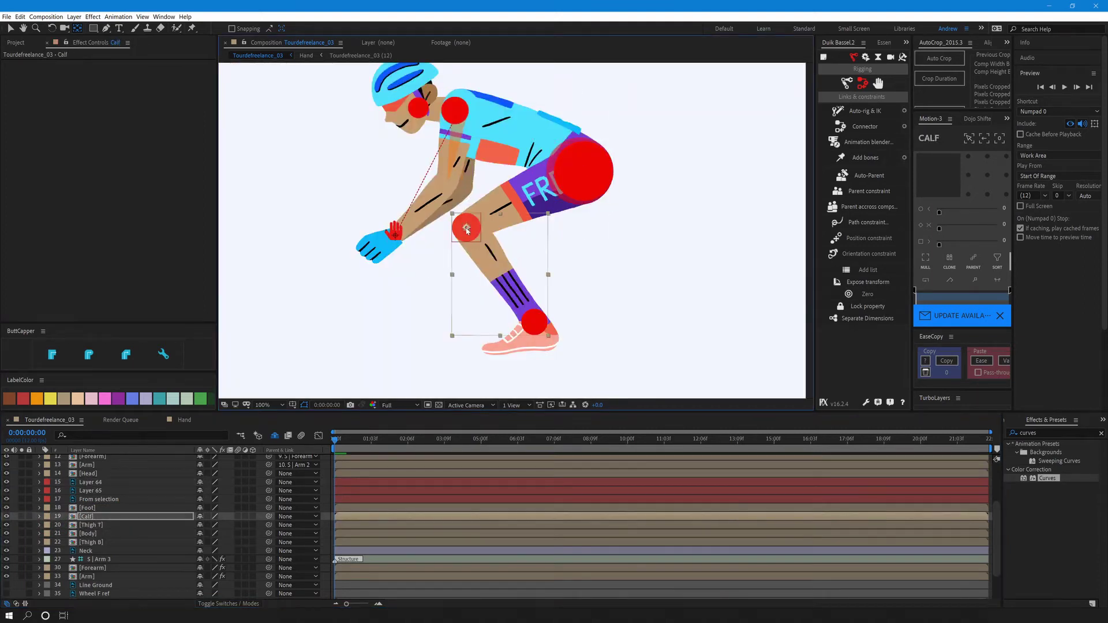
click(138, 507)
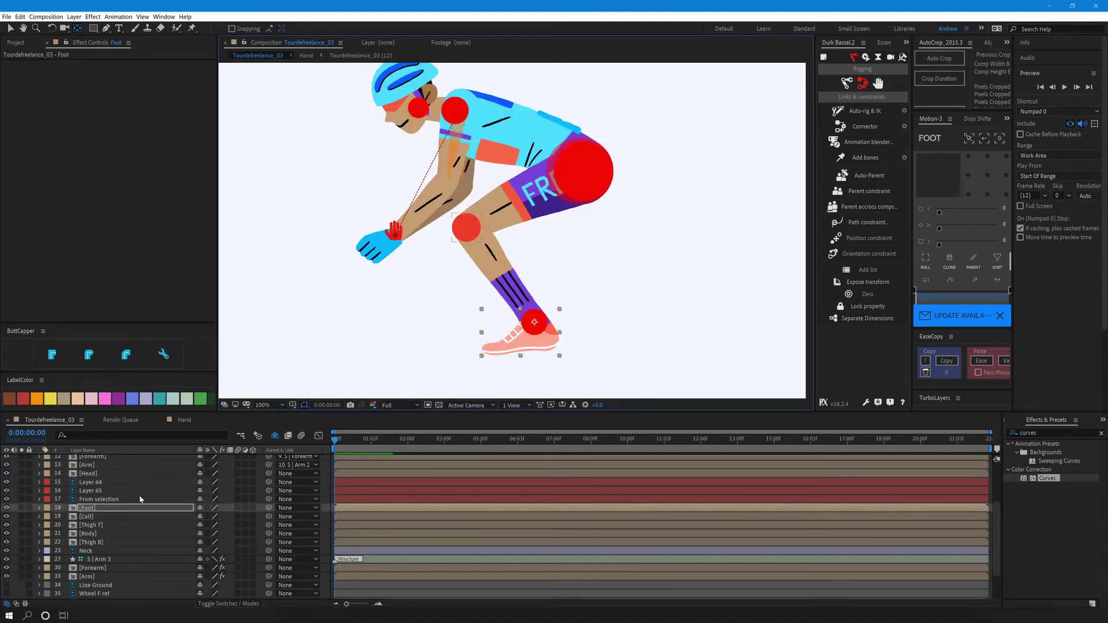
Delete the leg marker layers Layer 64, Layer 65 and From selection.
click(101, 499)
shift+click(108, 482)
key(Delete)
Remove the three red leg marker layers above the Foot layer and open the Duik Leg structure options.
click(99, 482)
click(99, 490)
shift+click(99, 483)
shift+click(99, 500)
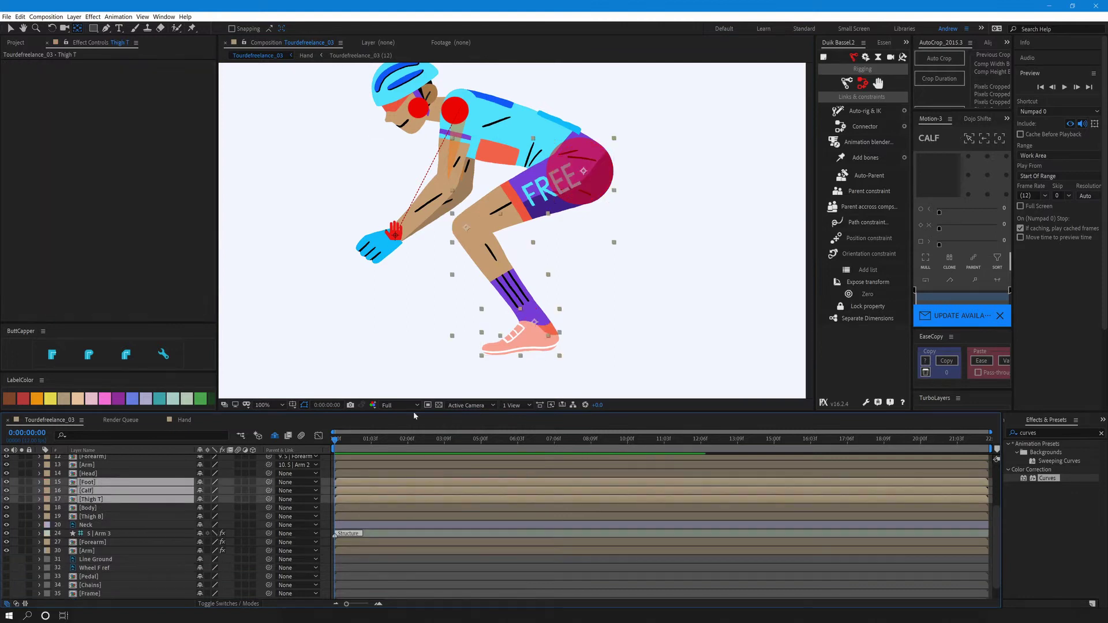
click(846, 84)
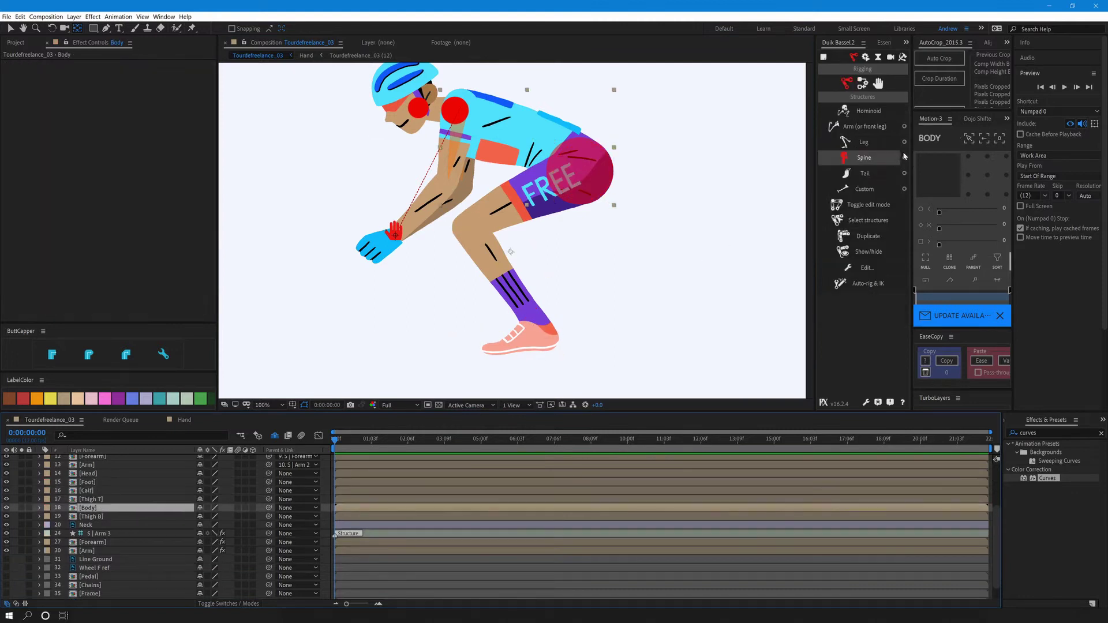
click(904, 142)
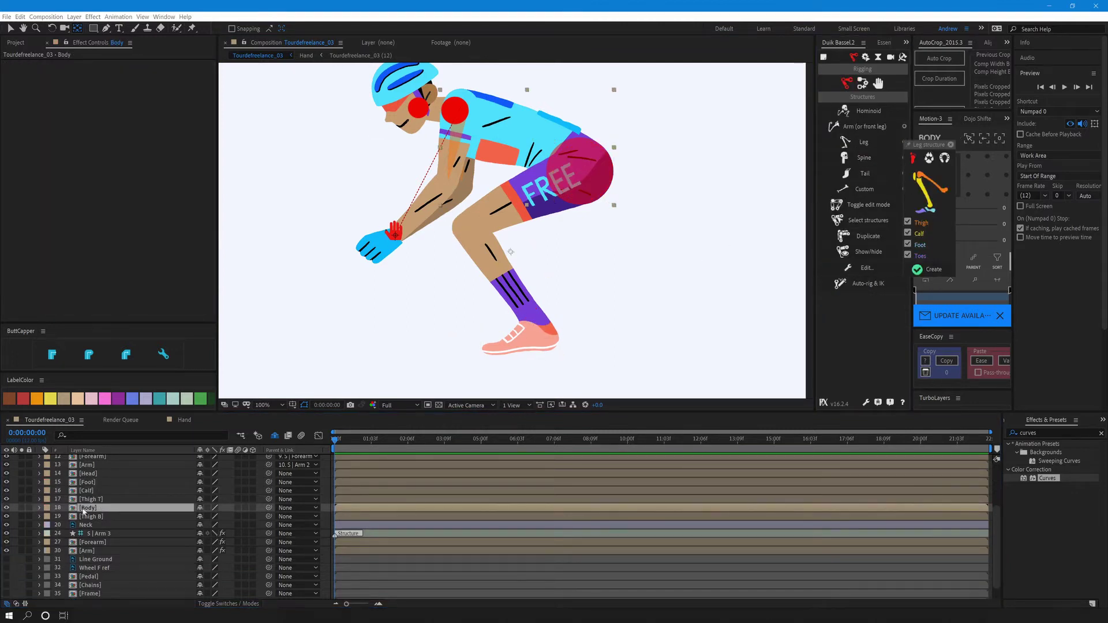
Place puppet pins on the Foot layer at the ankle, the middle of the foot, the toe tip and the heel.
click(104, 482)
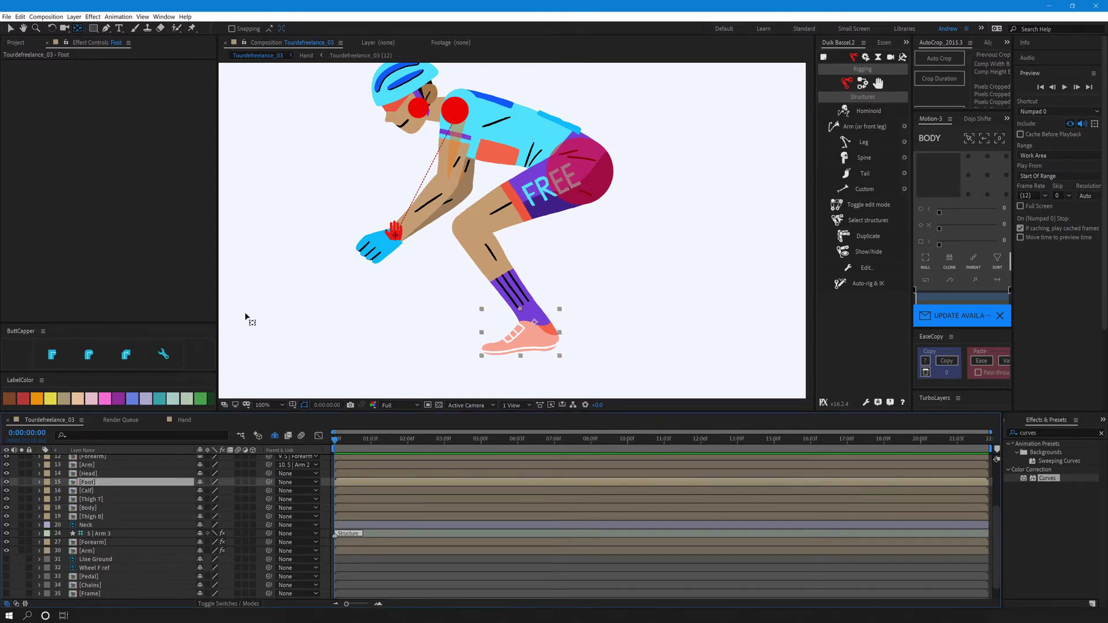
key(period)
drag(364, 277, 344, 208)
click(192, 28)
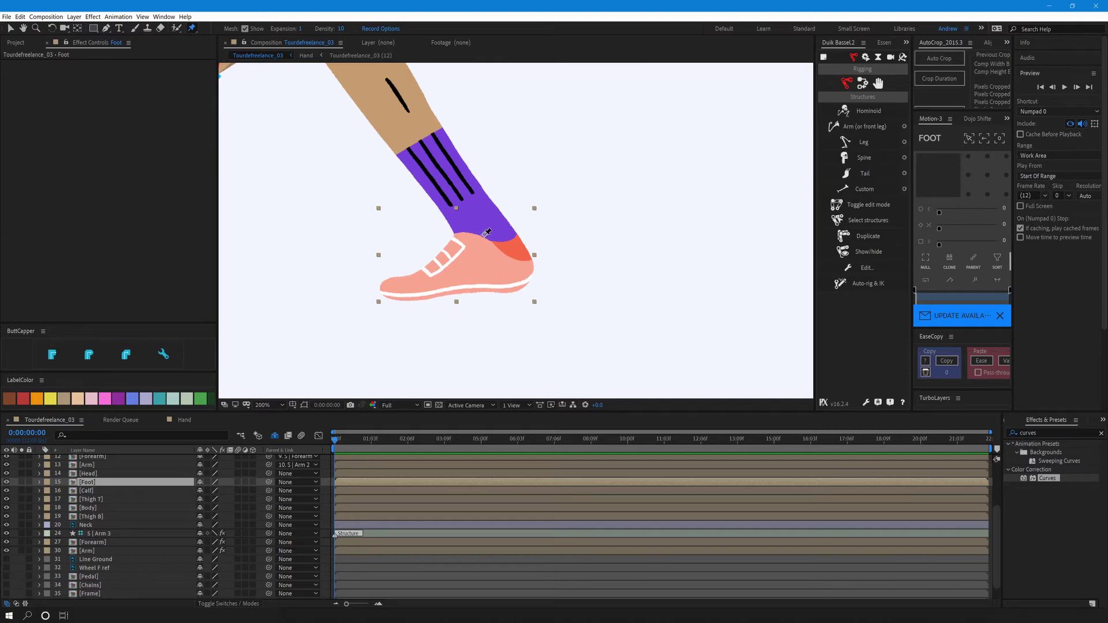
click(484, 234)
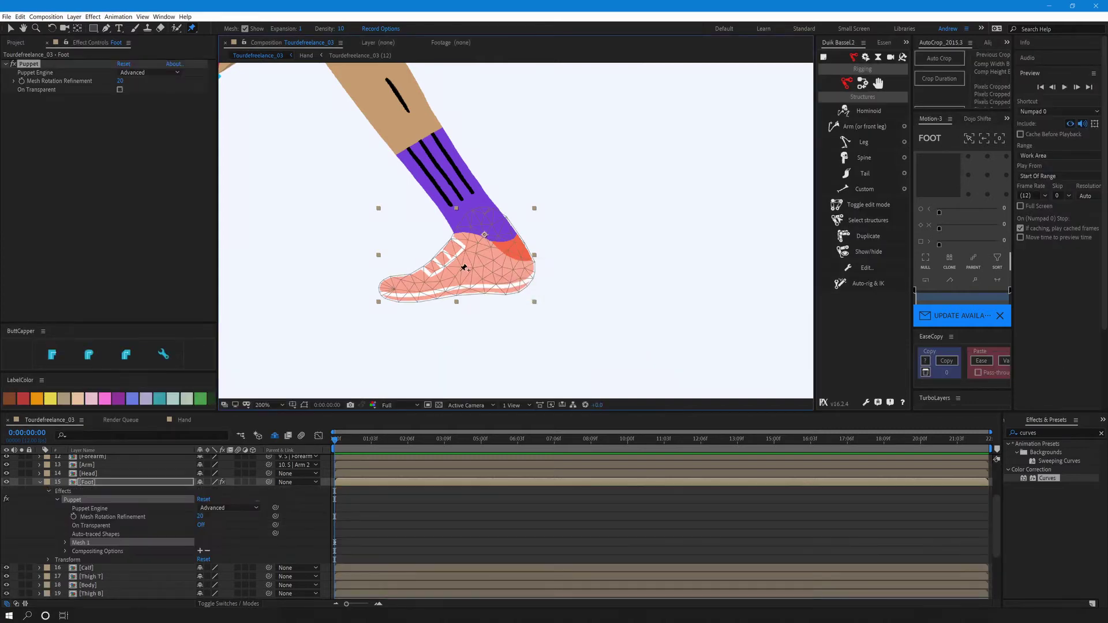
click(456, 272)
click(387, 297)
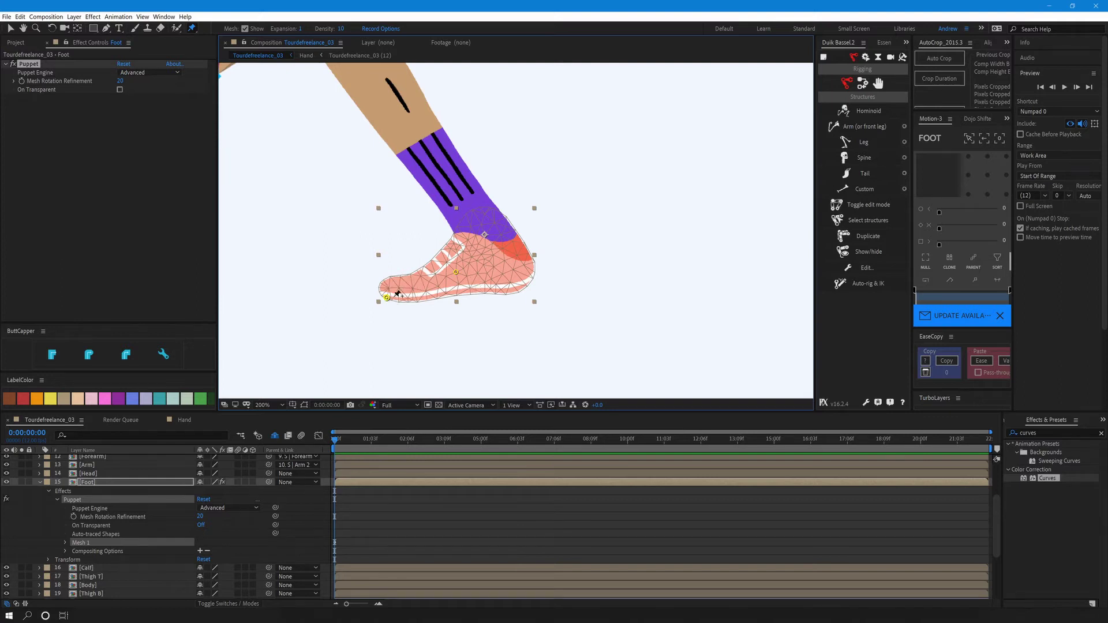
click(519, 289)
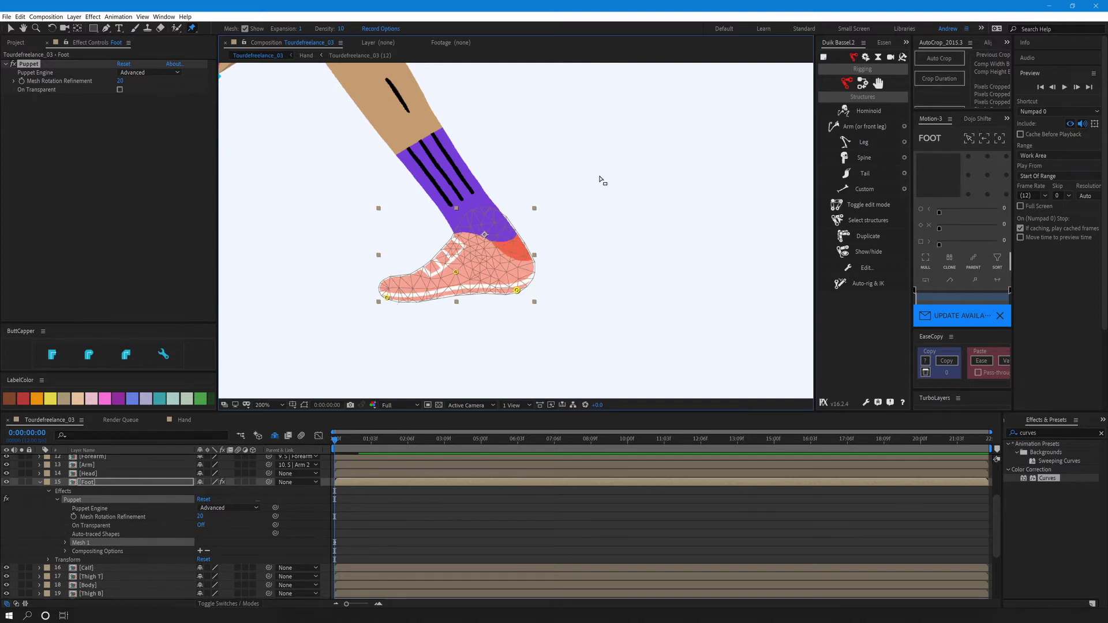
Collapse the Foot layer's properties and add Duik bones to its four puppet pins.
click(41, 483)
click(863, 83)
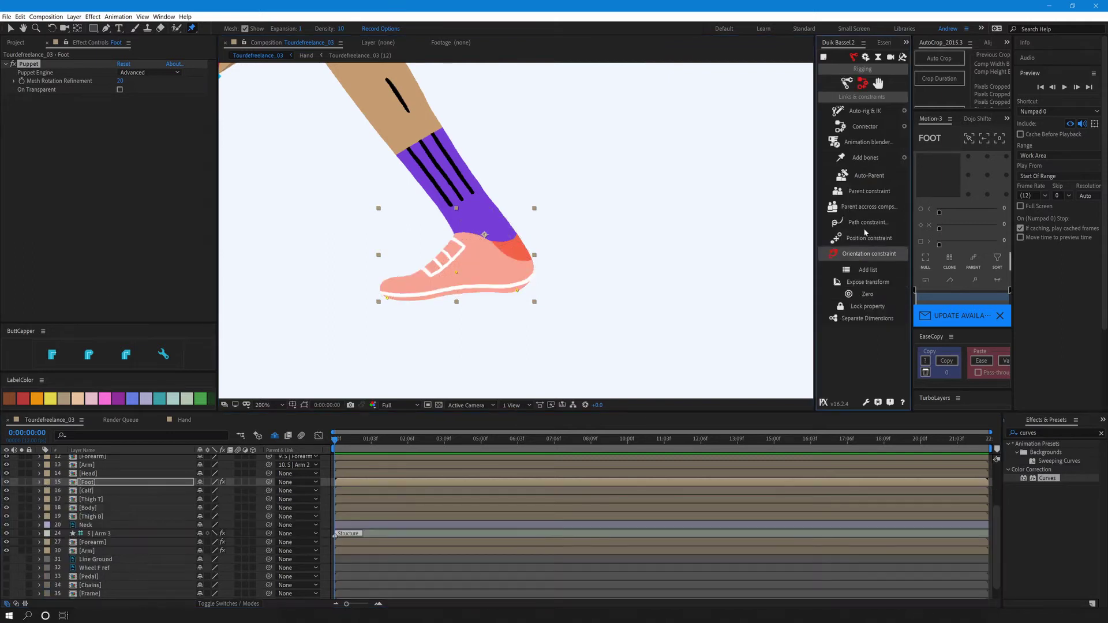
click(860, 160)
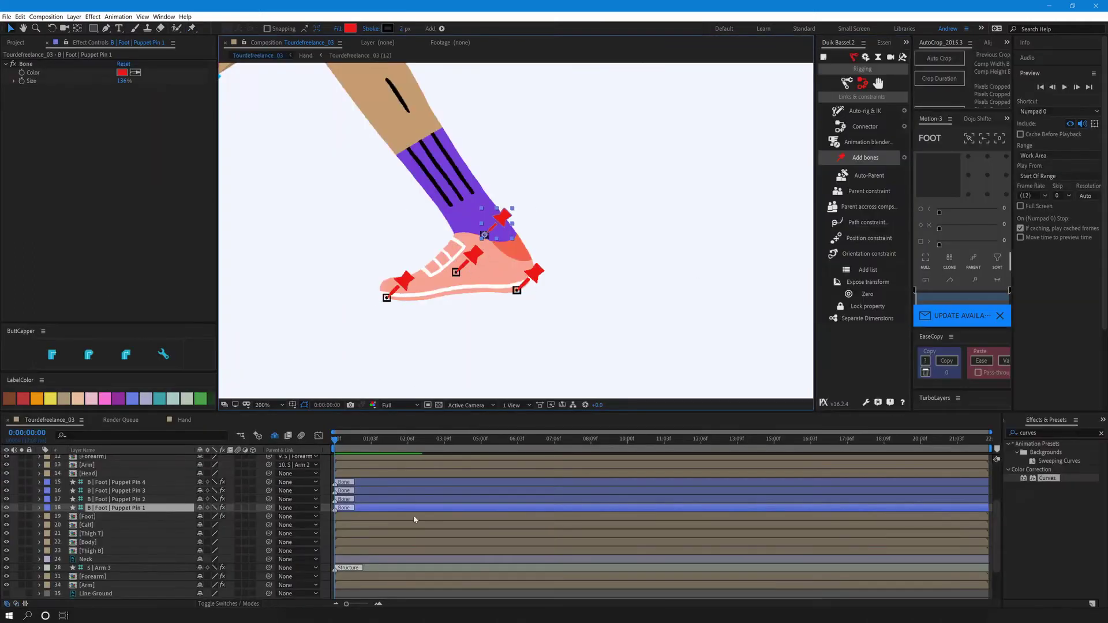
scroll(533, 228, down, 2)
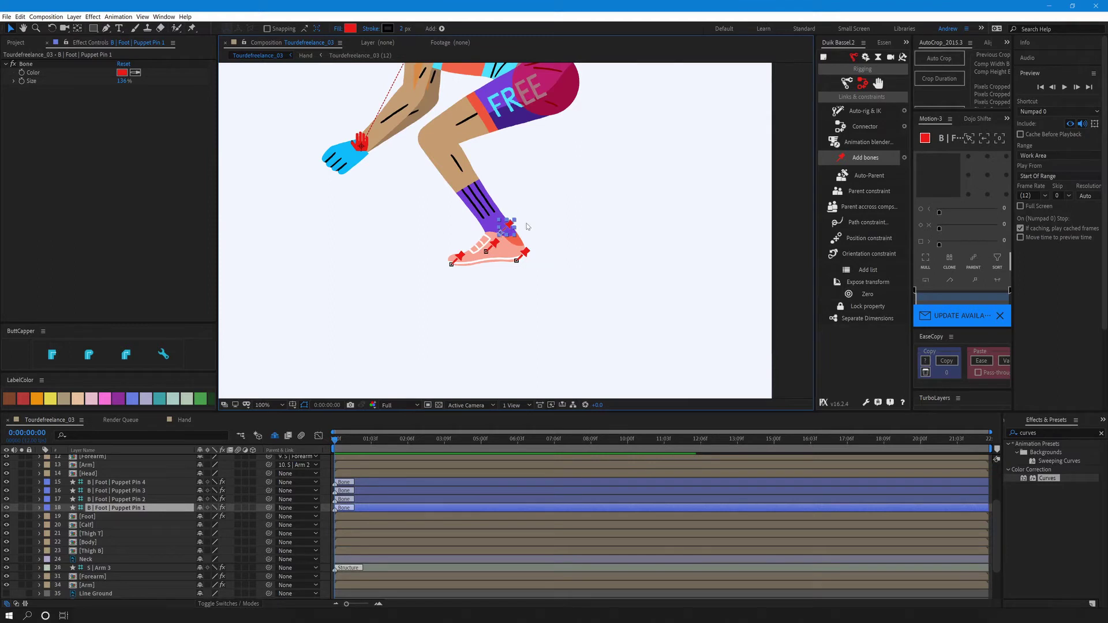
scroll(514, 231, up, 2)
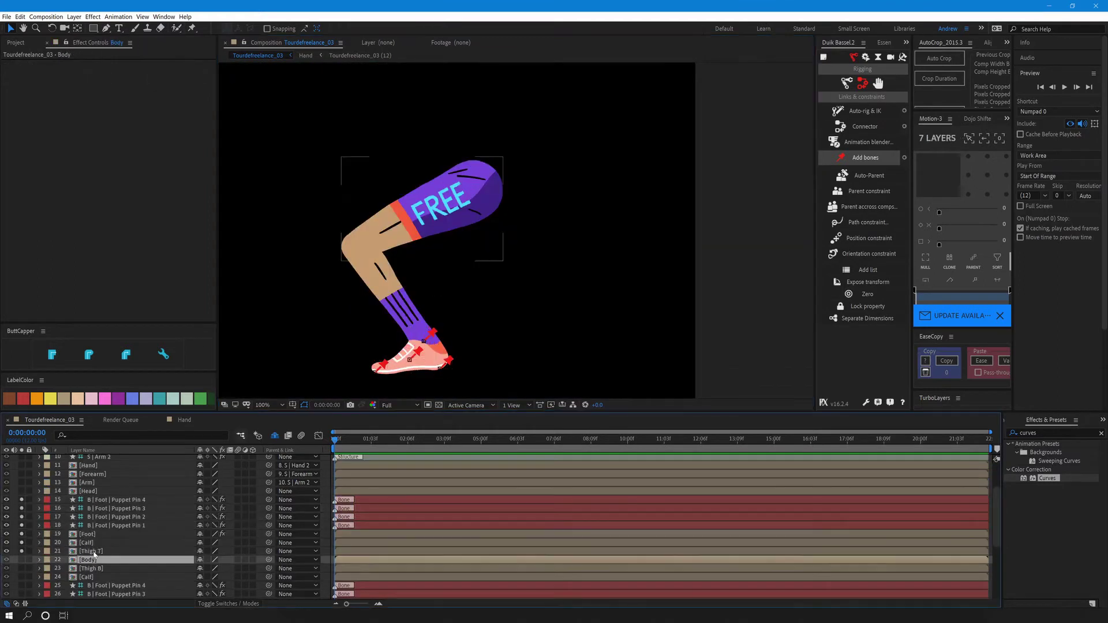
Create a Duik Leg structure from the Thigh T, Calf, Foot and B | Foot | Puppet Pin 2 layers.
click(93, 551)
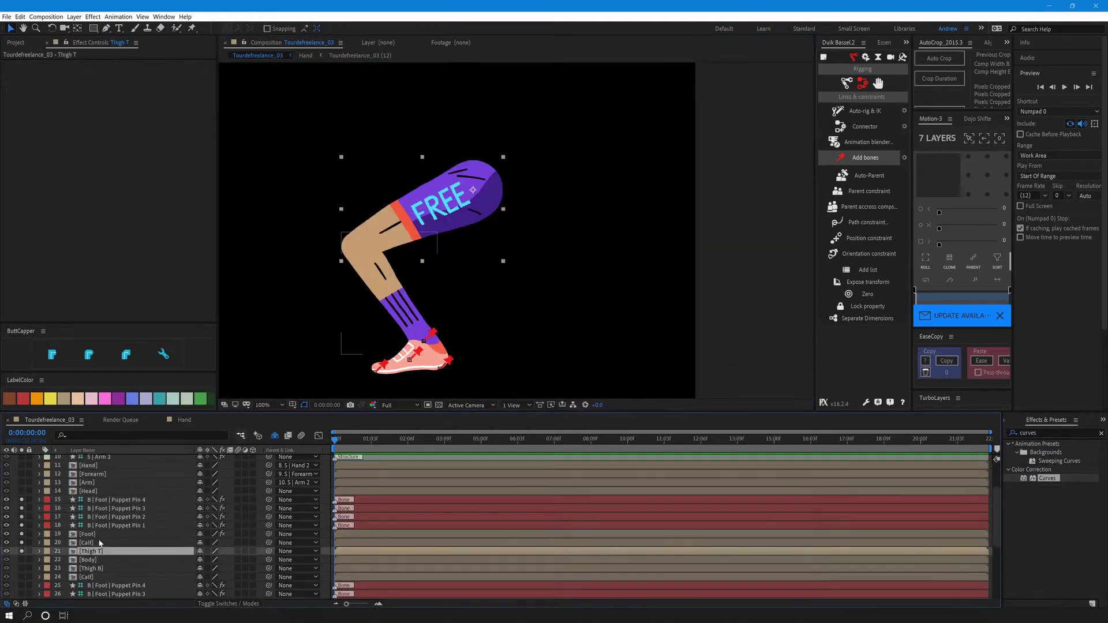
ctrl+click(91, 542)
ctrl+click(103, 535)
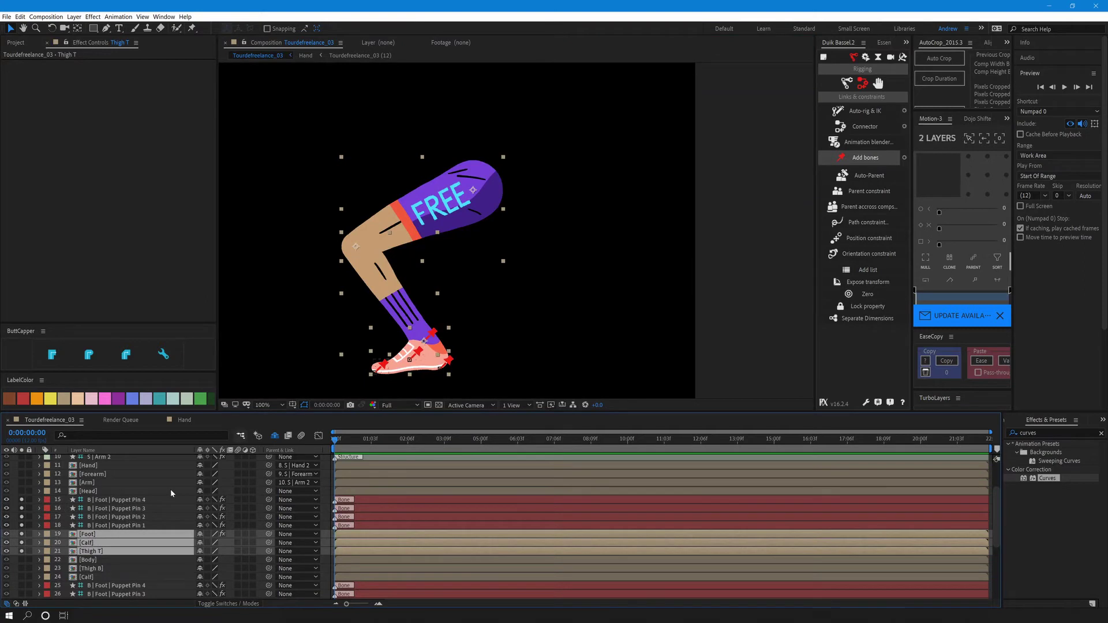
ctrl+click(123, 517)
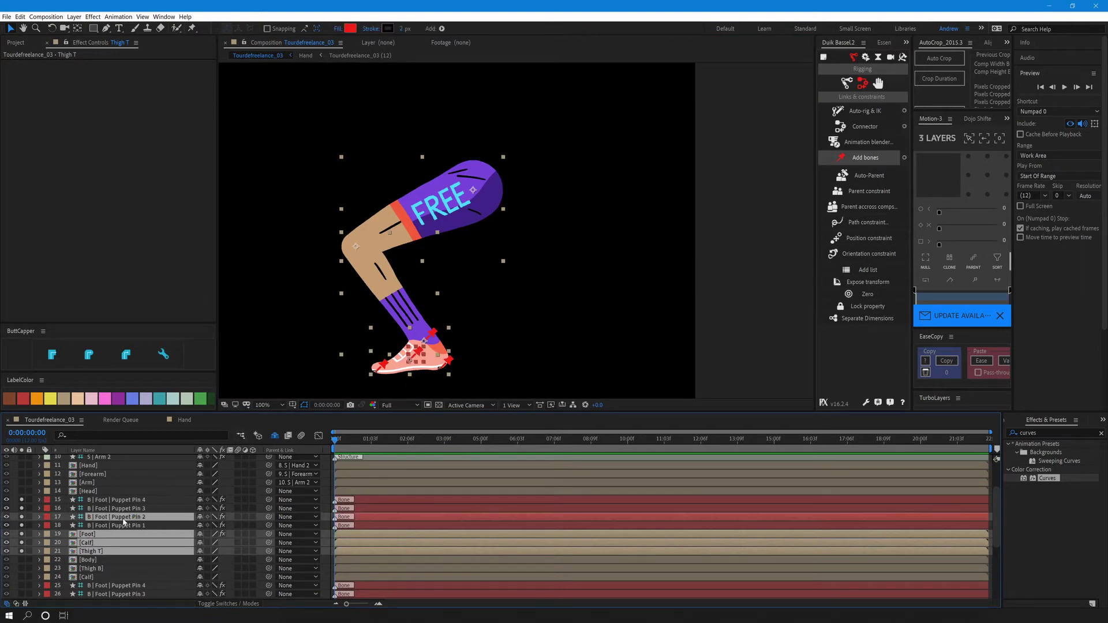
click(842, 83)
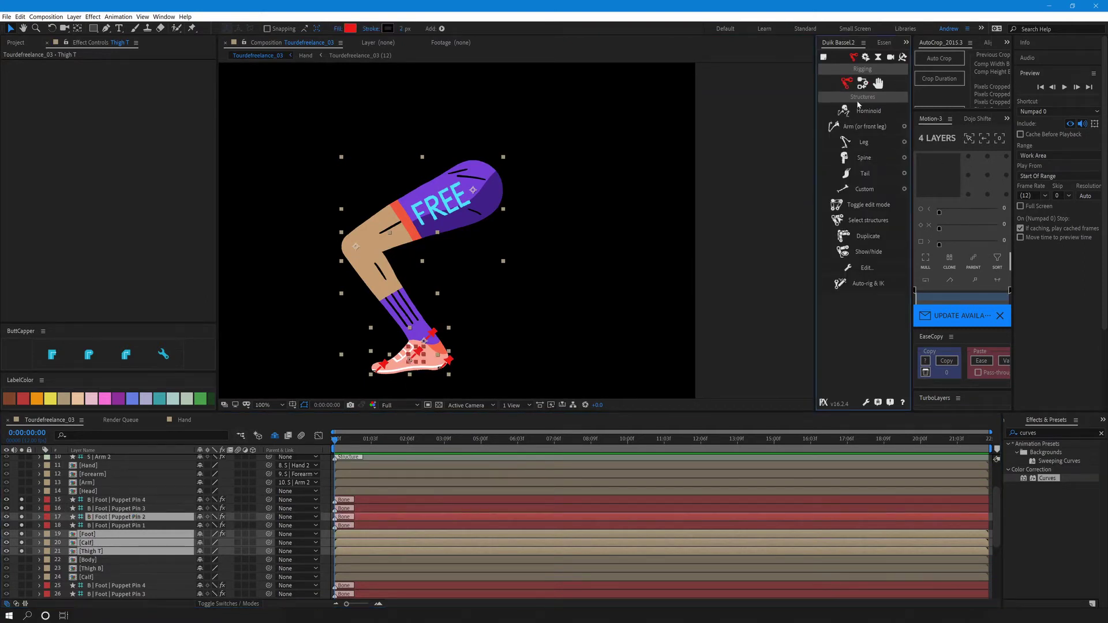
click(862, 144)
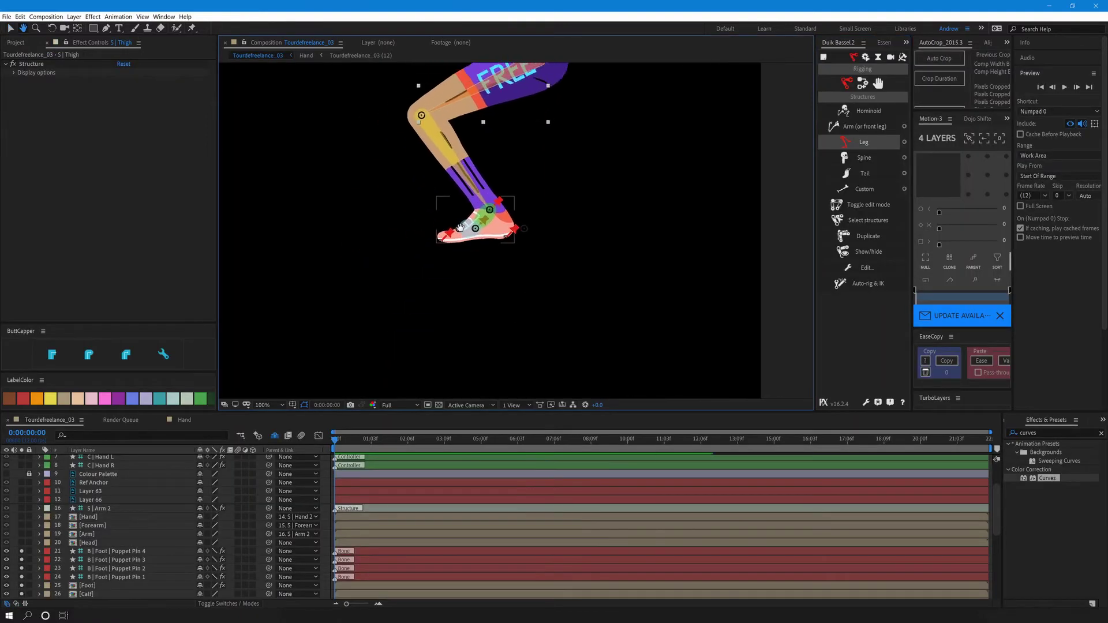
Move the six leg structure layers above the foot bone layers and align S | Tiptoe and S | Heel with the toe and heel pins.
shift+click(150, 459)
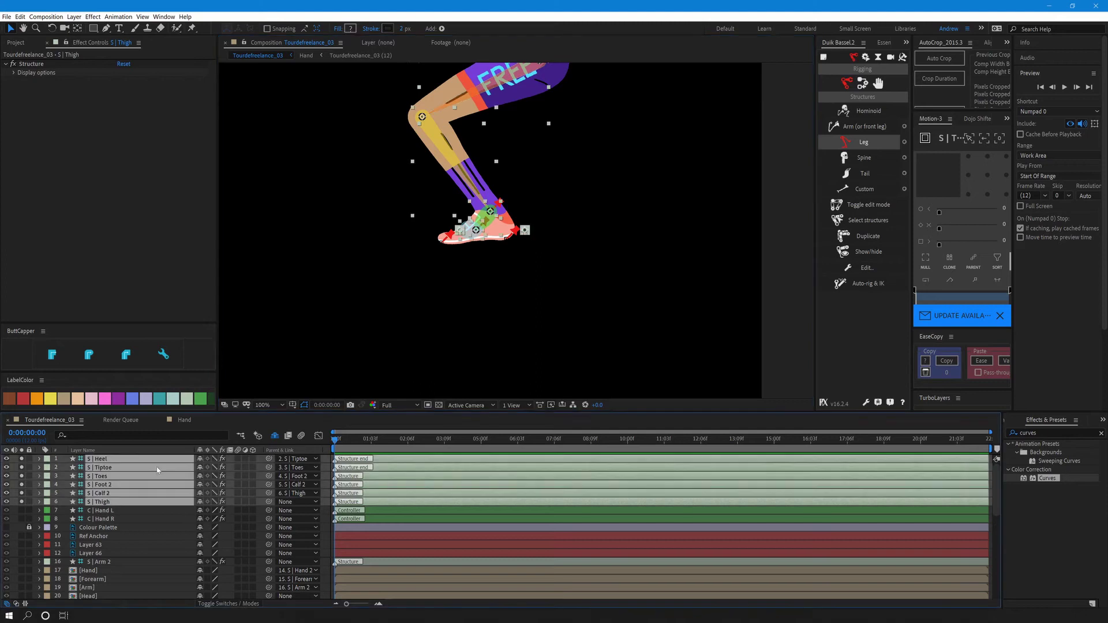
drag(151, 459, 116, 593)
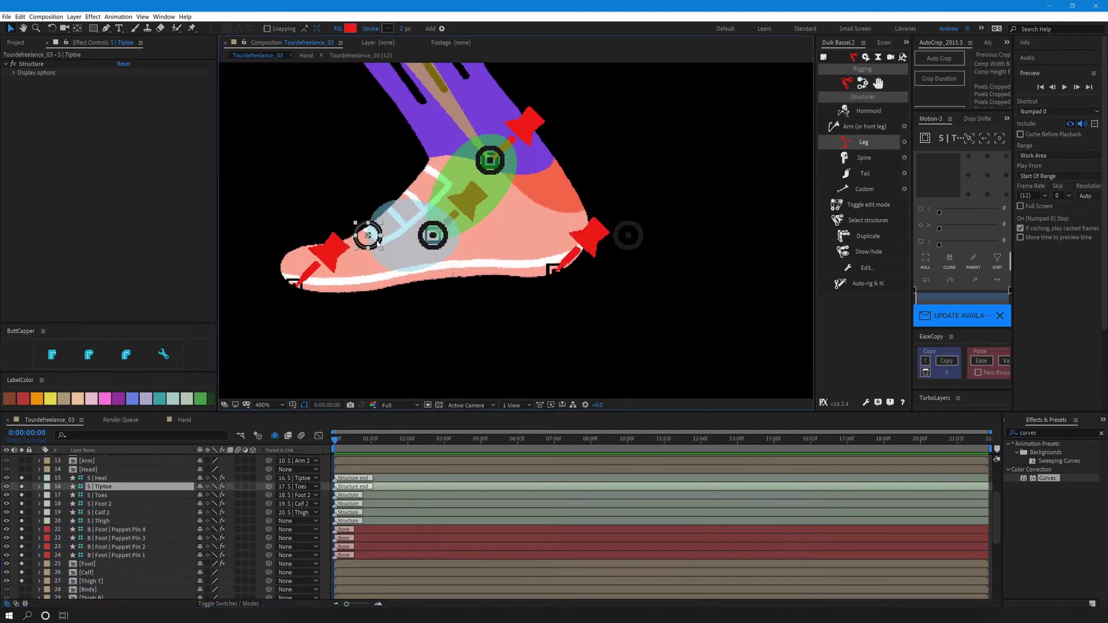
drag(369, 237, 294, 284)
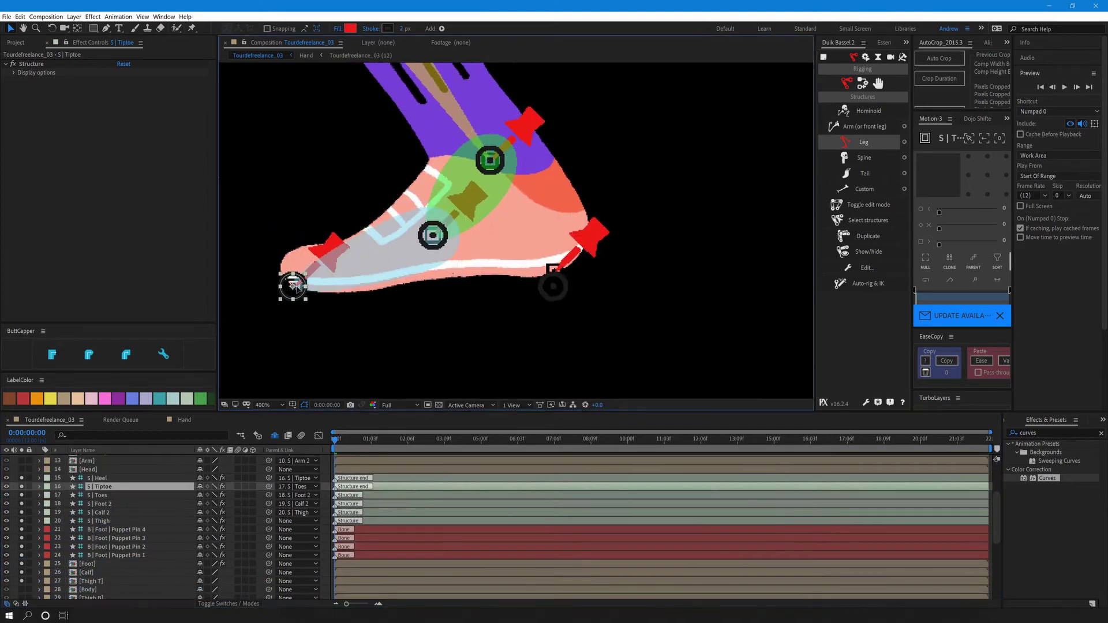
drag(554, 284, 555, 271)
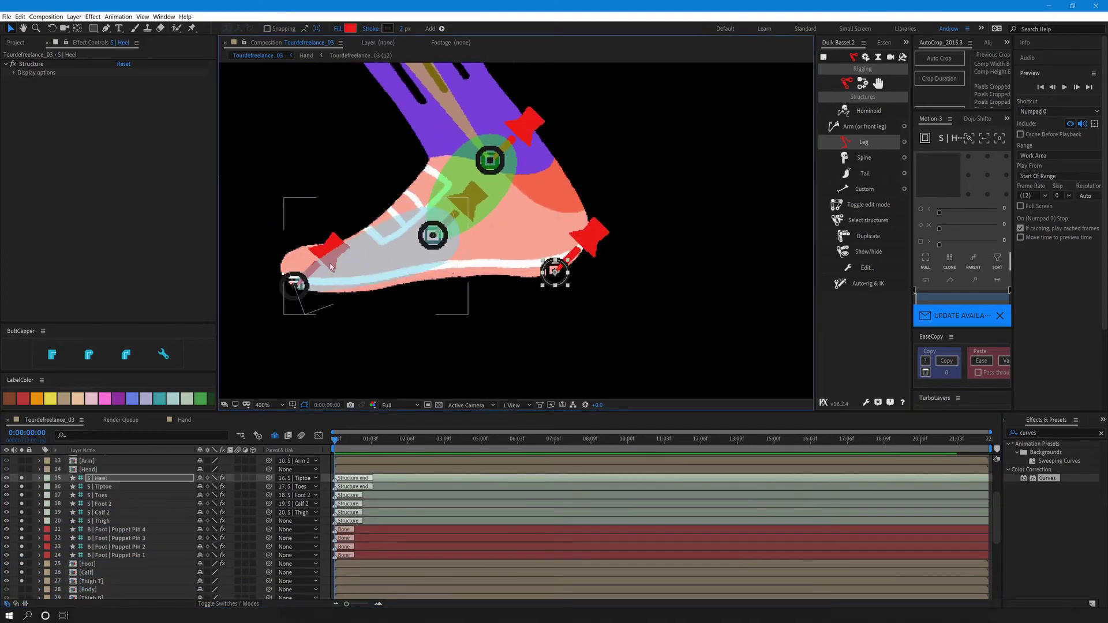
click(133, 478)
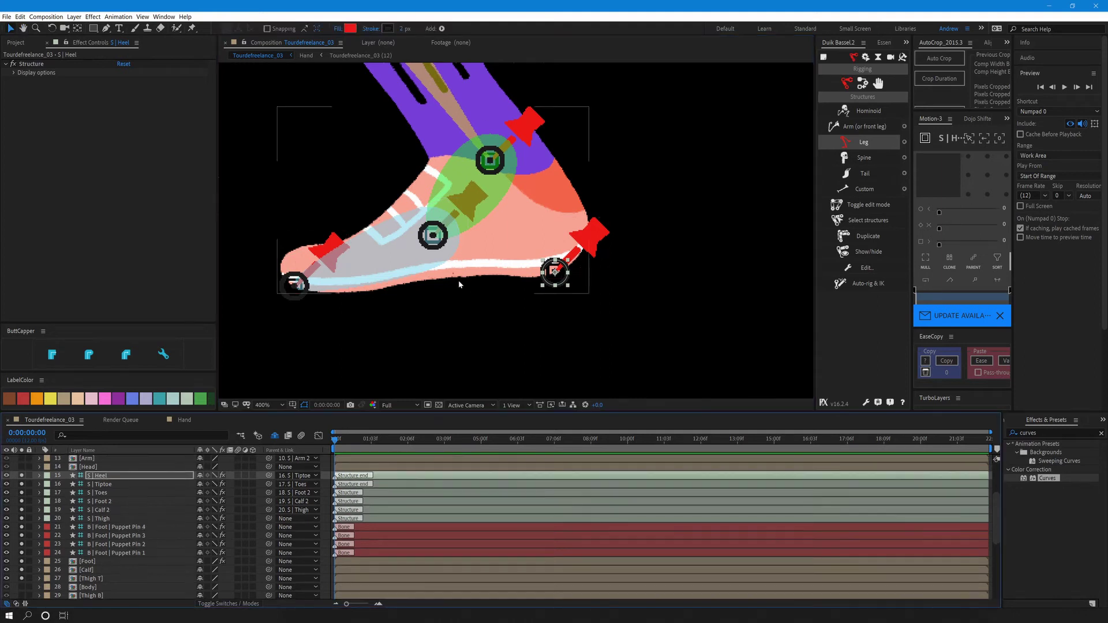
Parent foot bones Puppet Pin 4, 3 and 2 to S | Toes and Puppet Pin 1 to S | Foot 2.
click(136, 528)
ctrl+click(139, 536)
ctrl+click(140, 545)
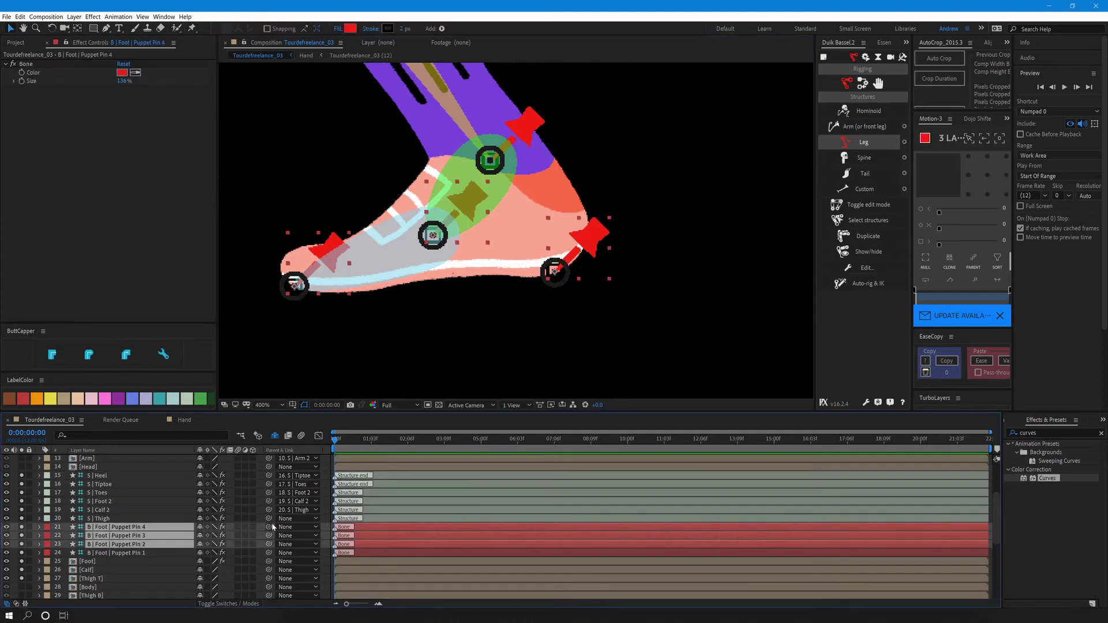
drag(270, 527, 111, 493)
click(124, 553)
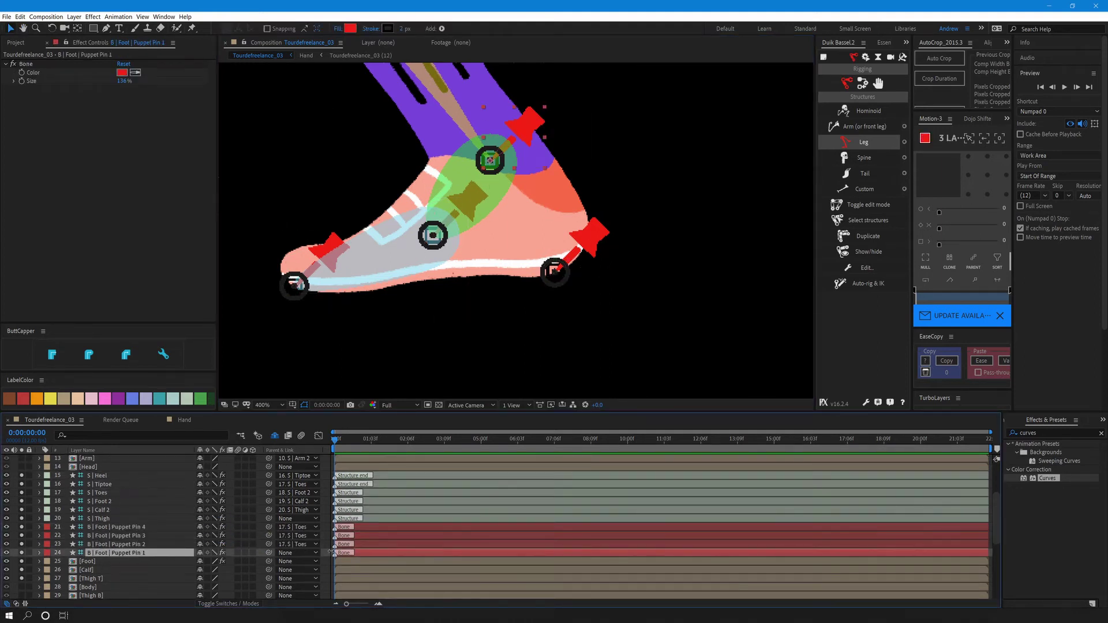
drag(269, 553, 121, 501)
Parent the Calf layer to S | Calf 2 and the Thigh T layer to S | Thigh.
click(109, 561)
scroll(103, 538, down, 2)
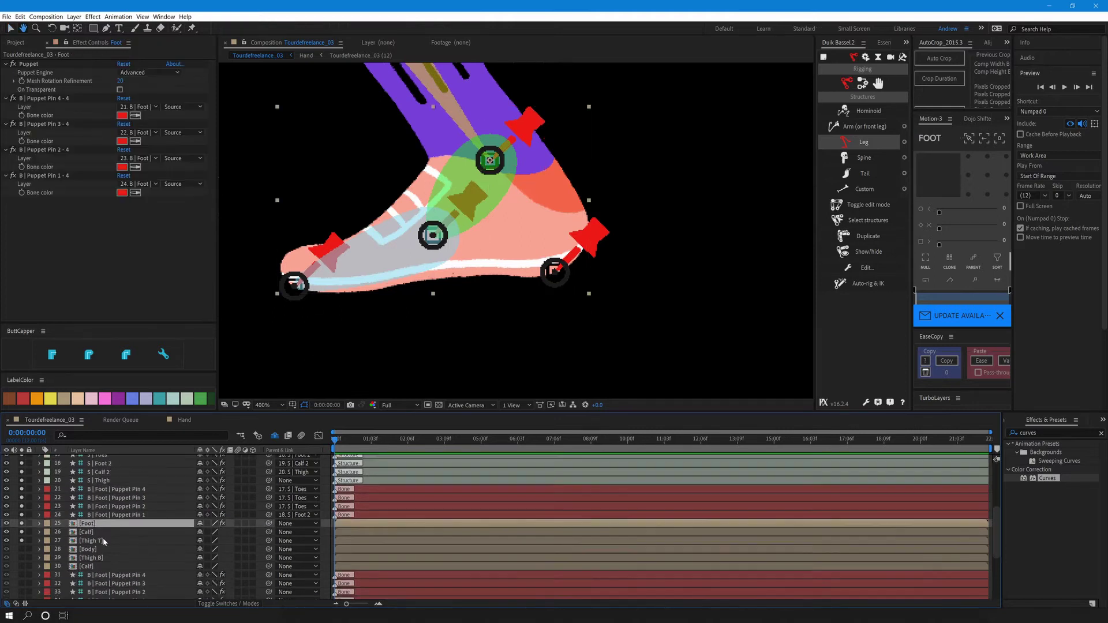
click(99, 532)
drag(269, 532, 126, 492)
click(104, 548)
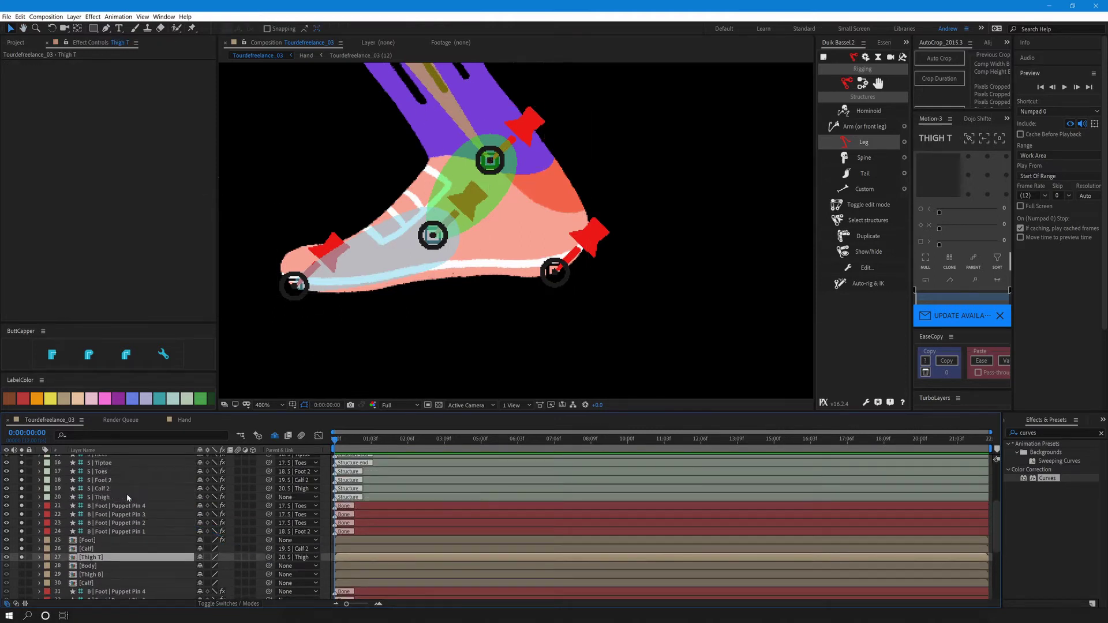
Apply Auto-rig & IK to the leg structure layers from S | Heel to S | Thigh.
scroll(127, 497, up, 3)
click(104, 540)
shift+click(110, 497)
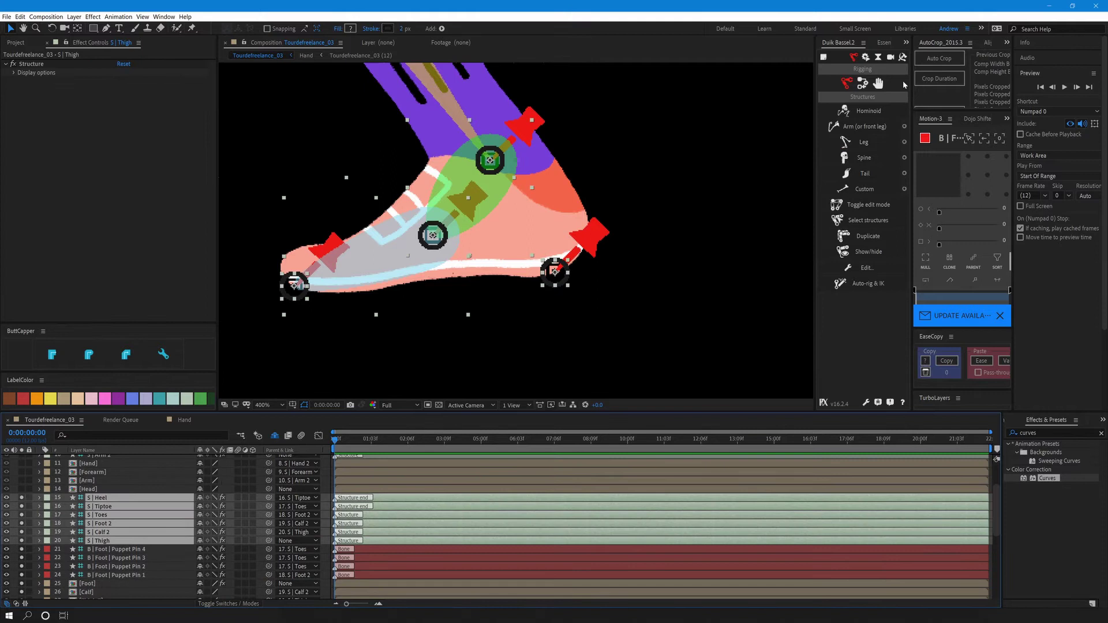
click(862, 84)
click(856, 112)
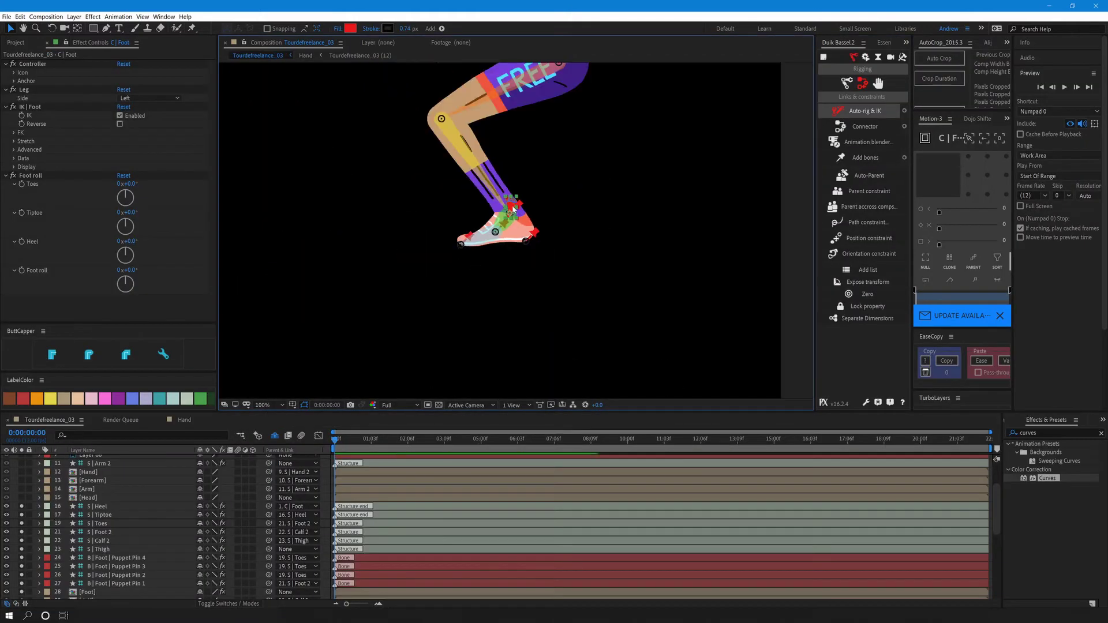
Test the C | Foot controller's Foot roll and parent the heel bone B | Foot | Puppet Pin 4 to S | Foot 2.
drag(121, 270, 97, 274)
key(ctrl+z)
scroll(126, 523, down, 1)
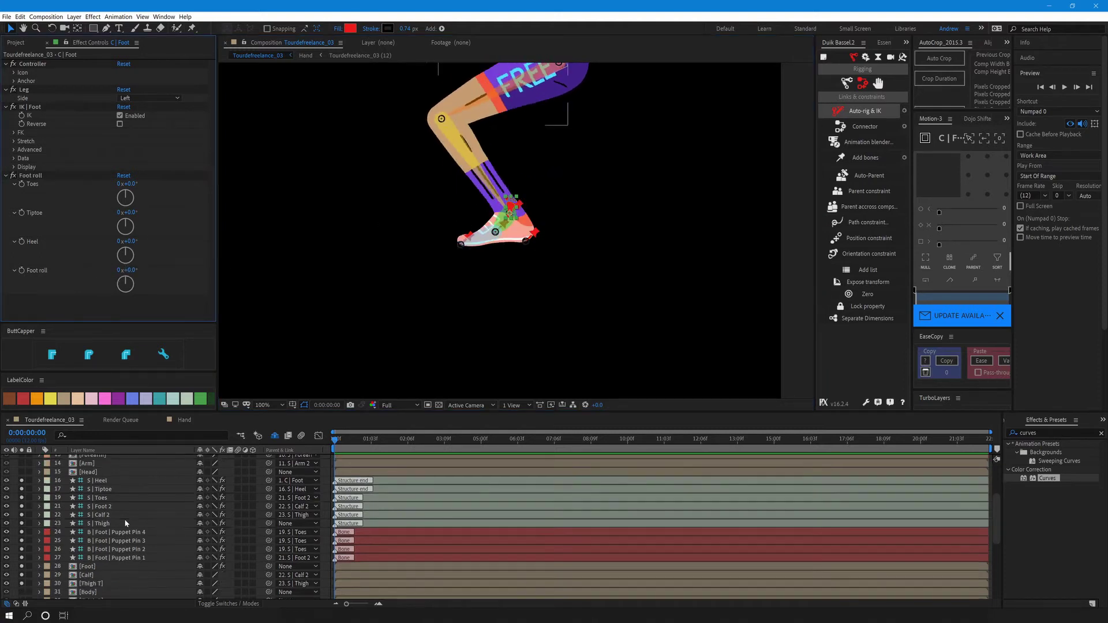
click(138, 532)
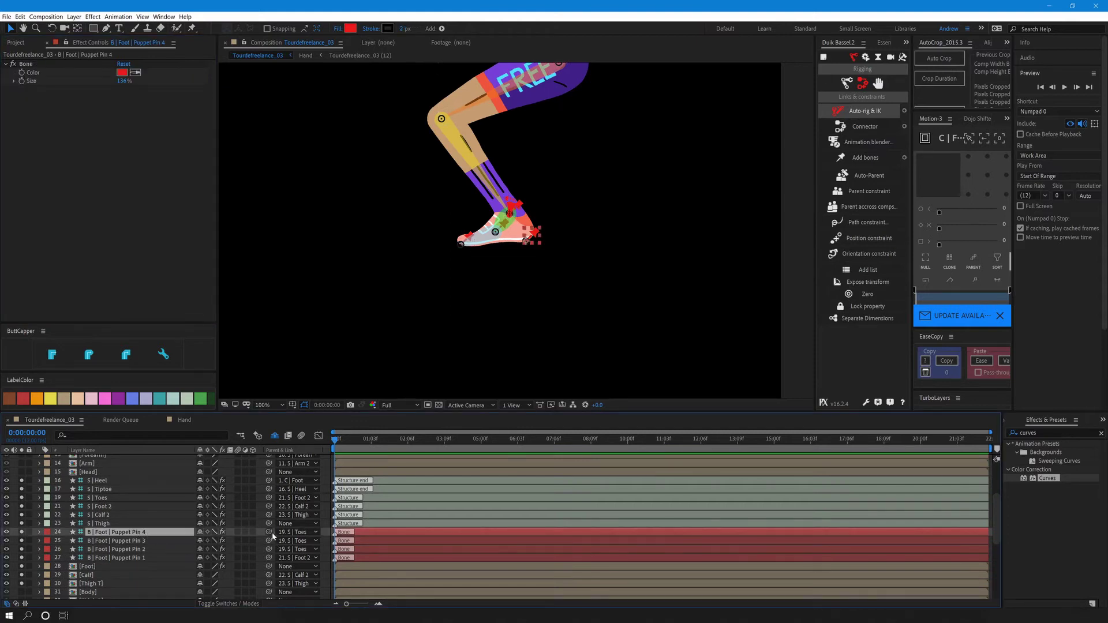
drag(269, 532, 150, 506)
click(506, 230)
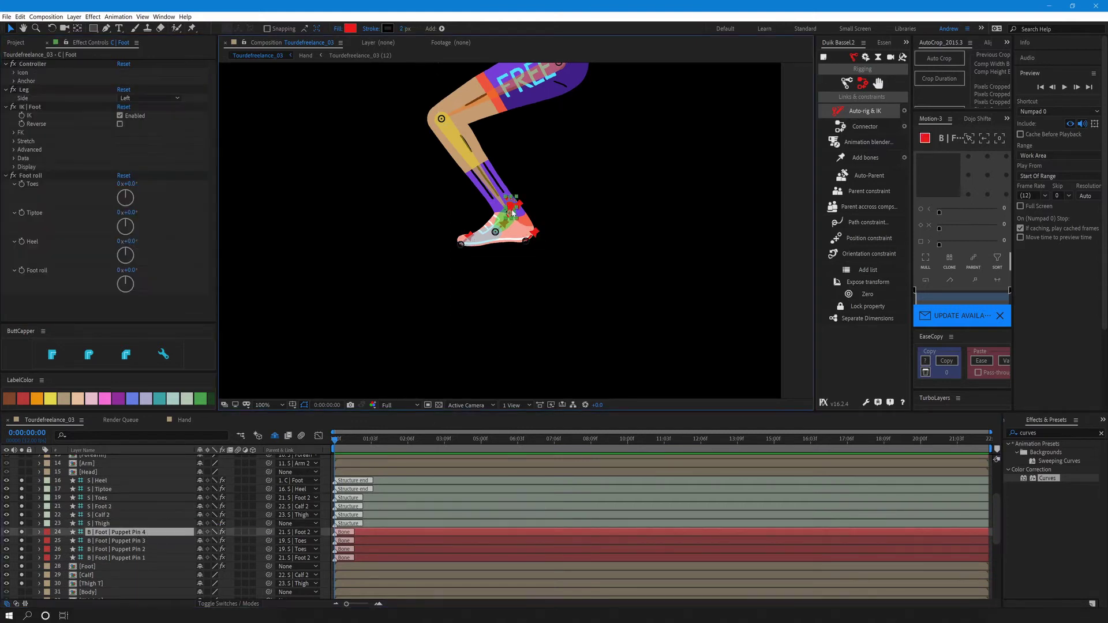
mouse_move(128, 270)
mouse_down()
mouse_move(168, 275)
mouse_move(147, 276)
mouse_up()
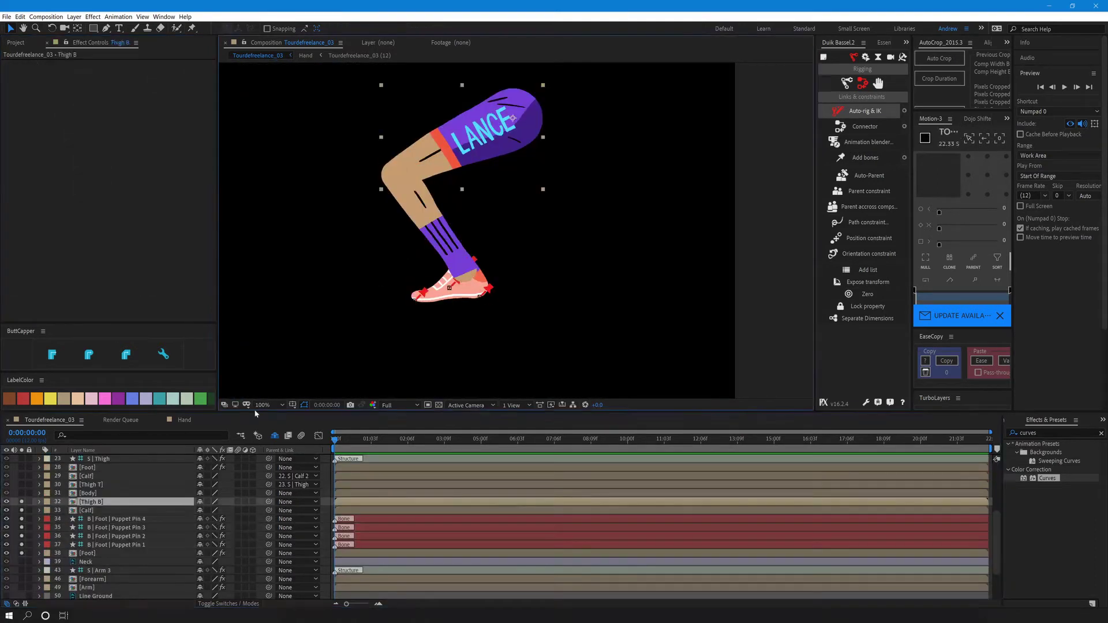
Create a Leg structure for the Thigh B leg and parent its Calf layer to S | Calf 4 and Thigh B to S | Thigh 2.
ctrl+click(115, 518)
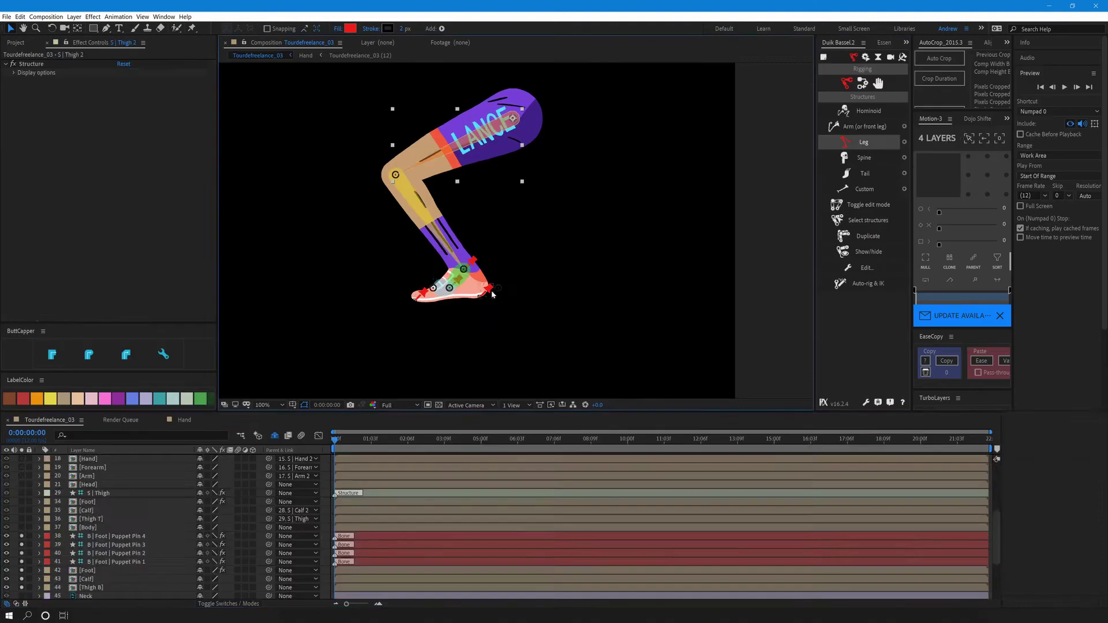
drag(124, 520, 127, 511)
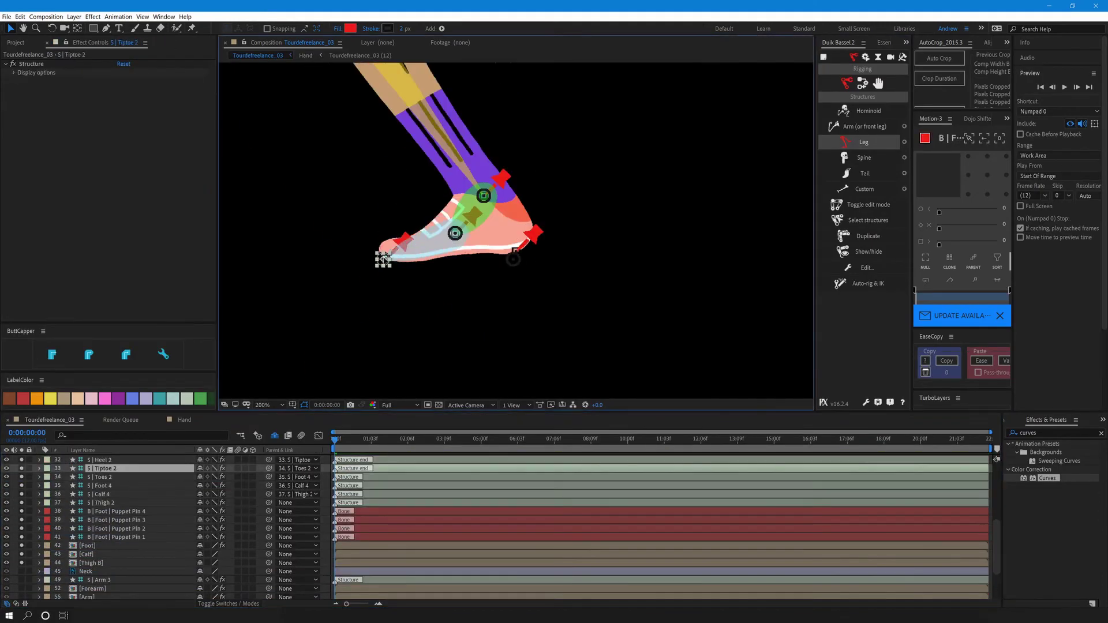
click(135, 542)
click(139, 532)
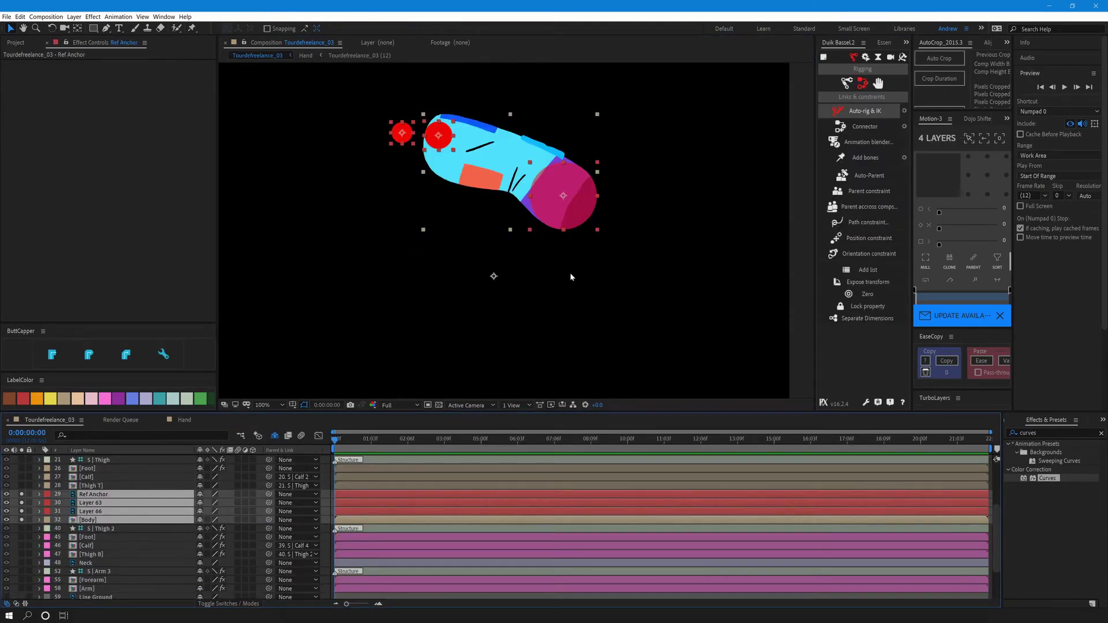
Move the Body layer's anchor point to the centre of the large hip circle.
click(570, 277)
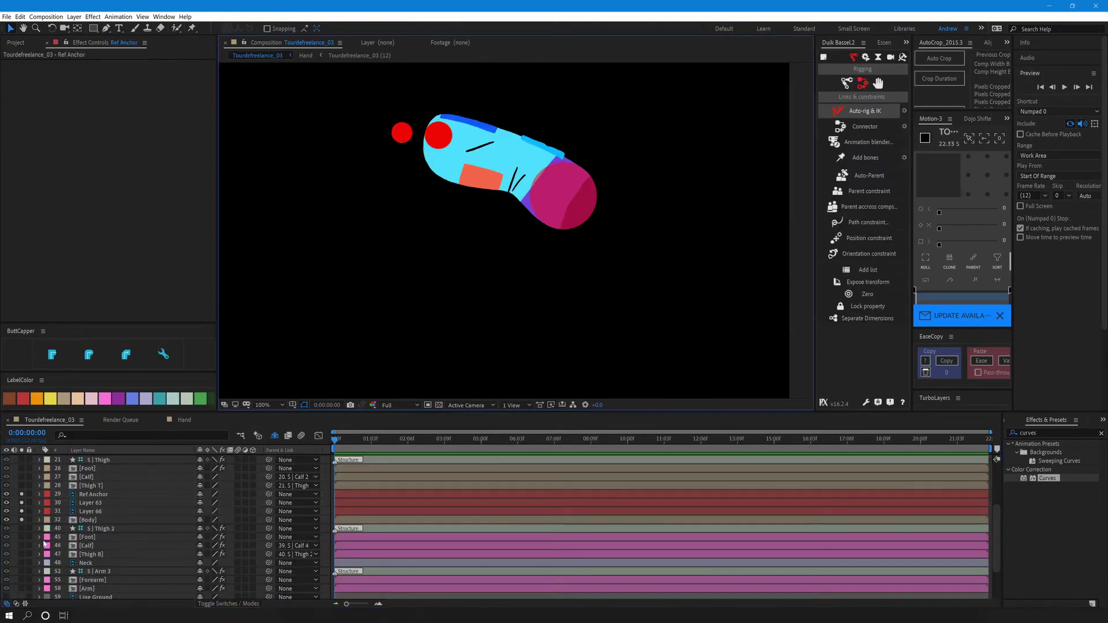
click(95, 520)
scroll(492, 277, up, 1)
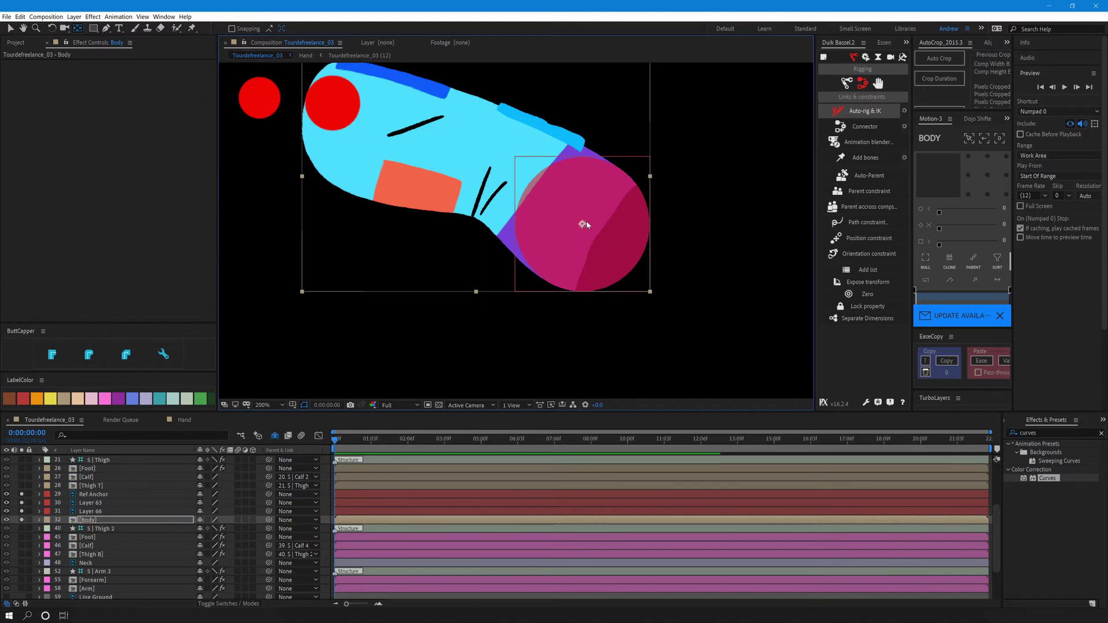
Solo the Neck layer and move its anchor point to the centre of the red circle at the neck's base.
scroll(53, 555, down, 3)
click(85, 511)
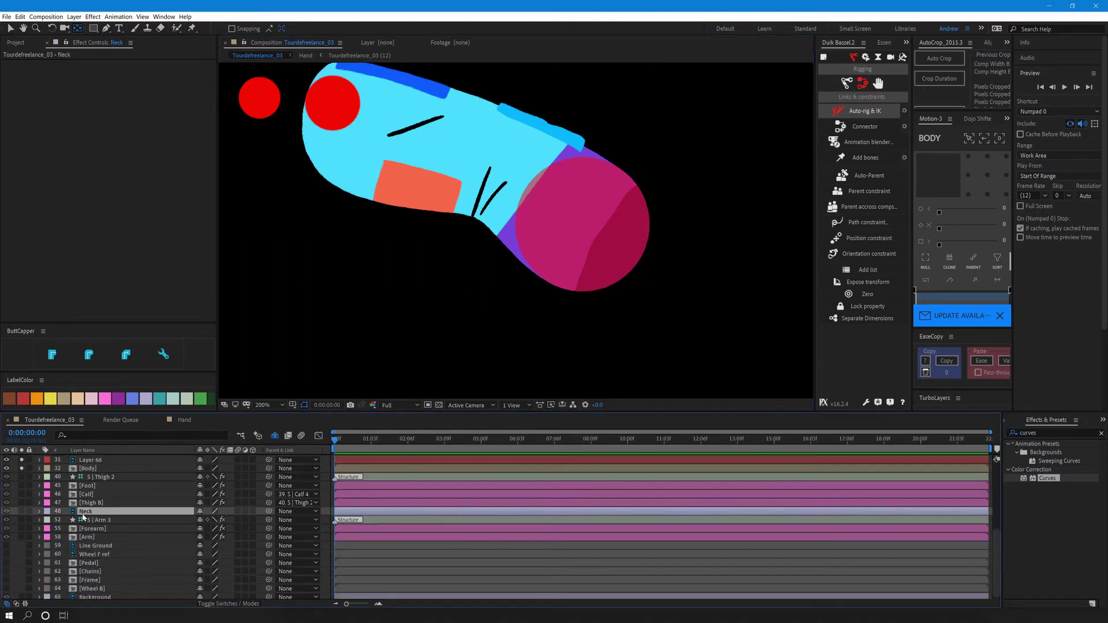
click(22, 511)
drag(465, 239, 573, 349)
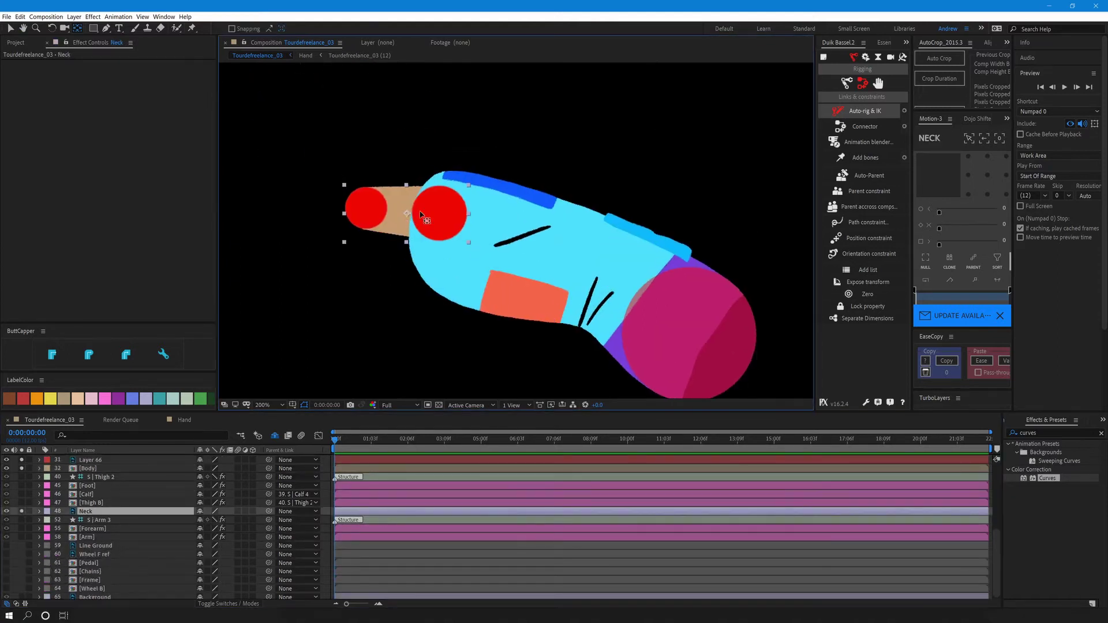
drag(420, 214, 388, 179)
Place puppet pins on the Body layer along the spine at the hips, waist, chest and neck base.
scroll(104, 507, up, 3)
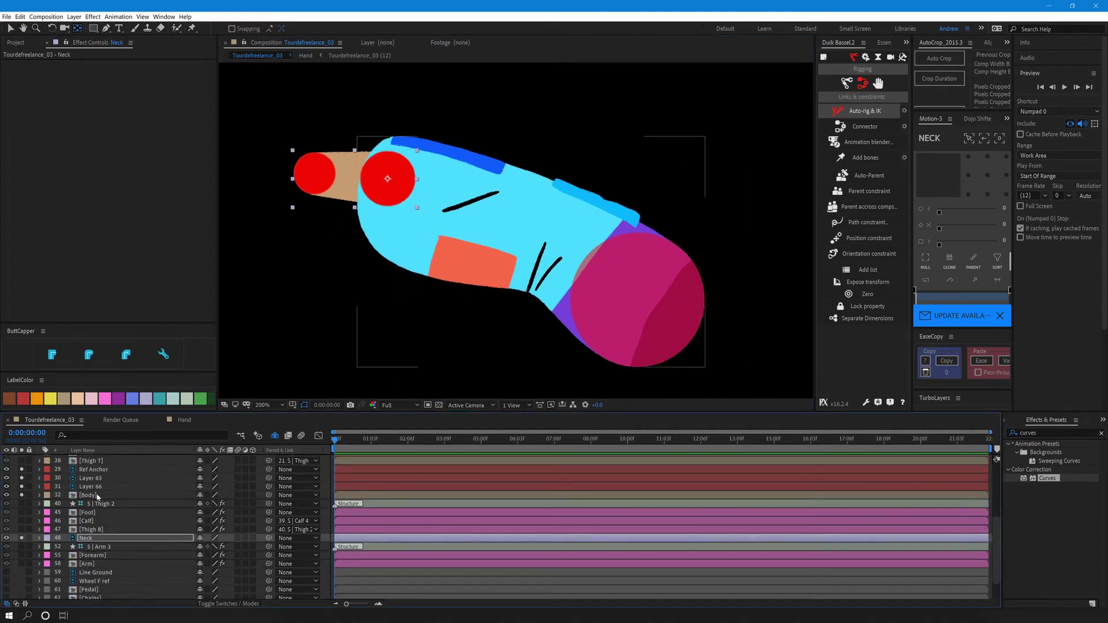
click(96, 496)
click(192, 29)
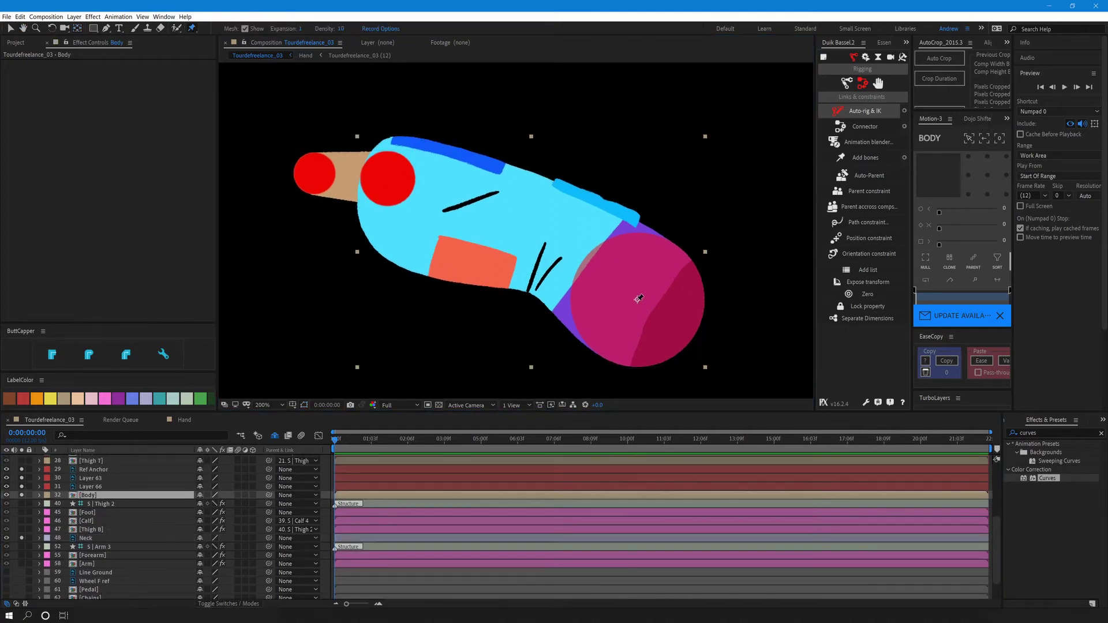
click(638, 299)
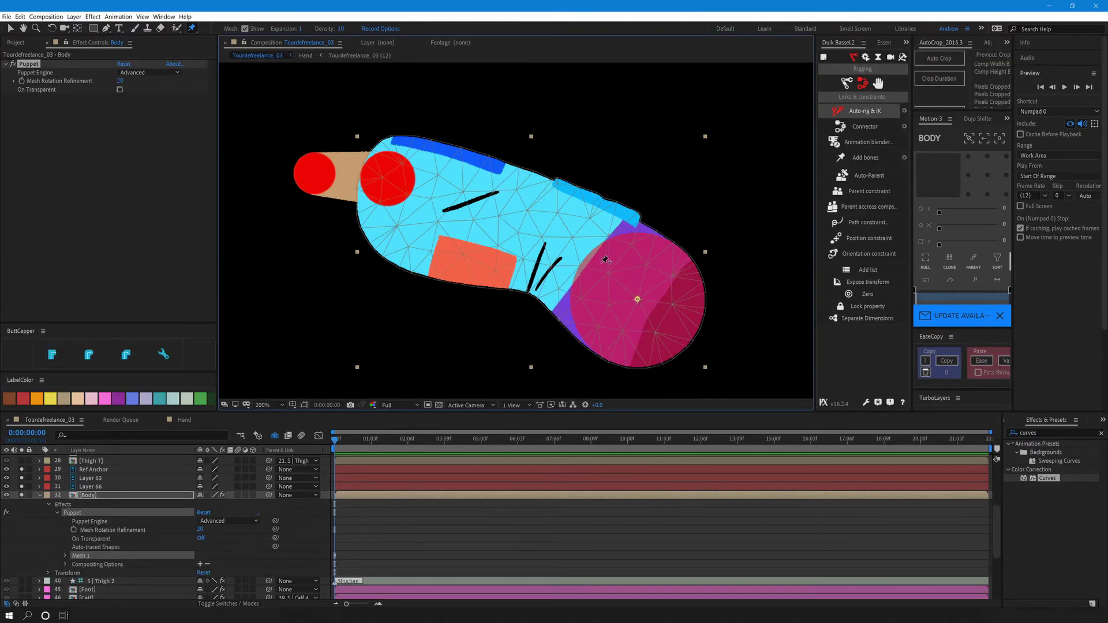
click(563, 244)
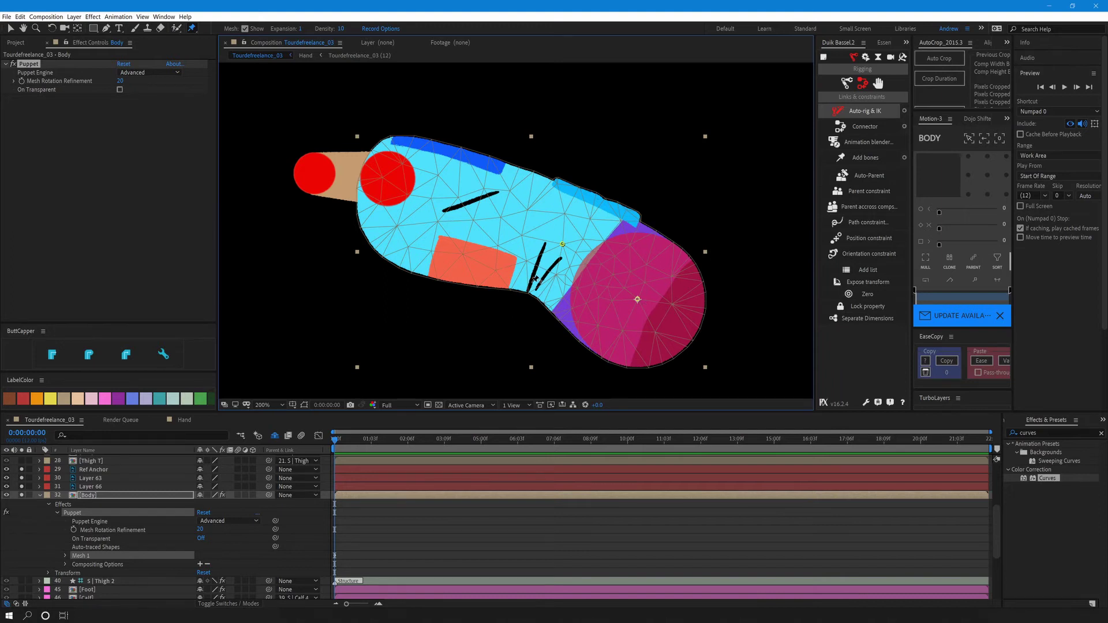
click(473, 211)
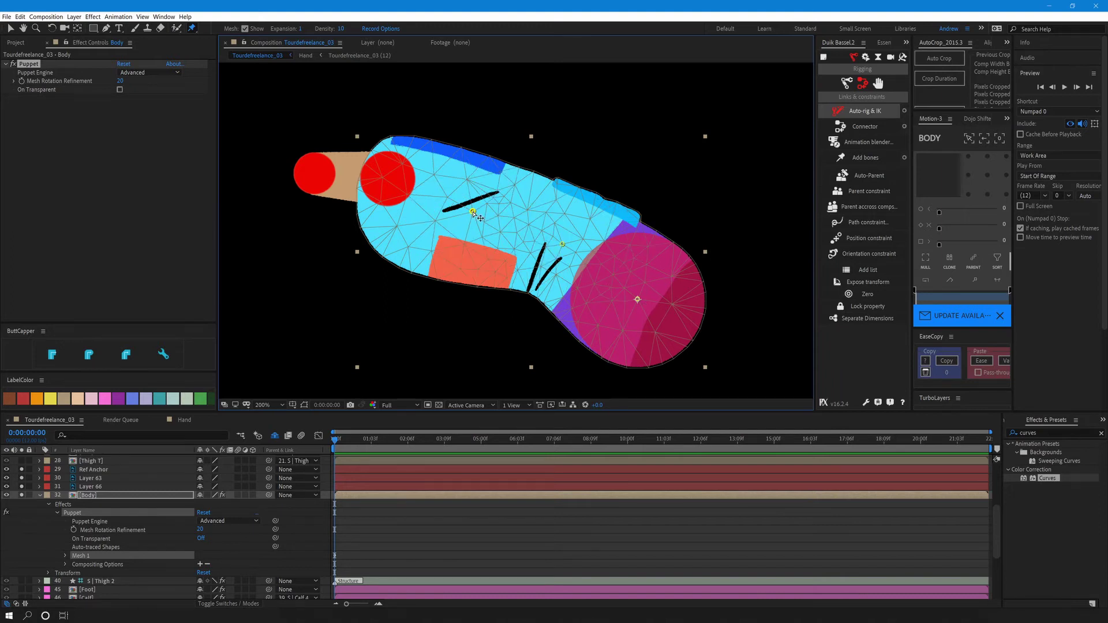
click(387, 178)
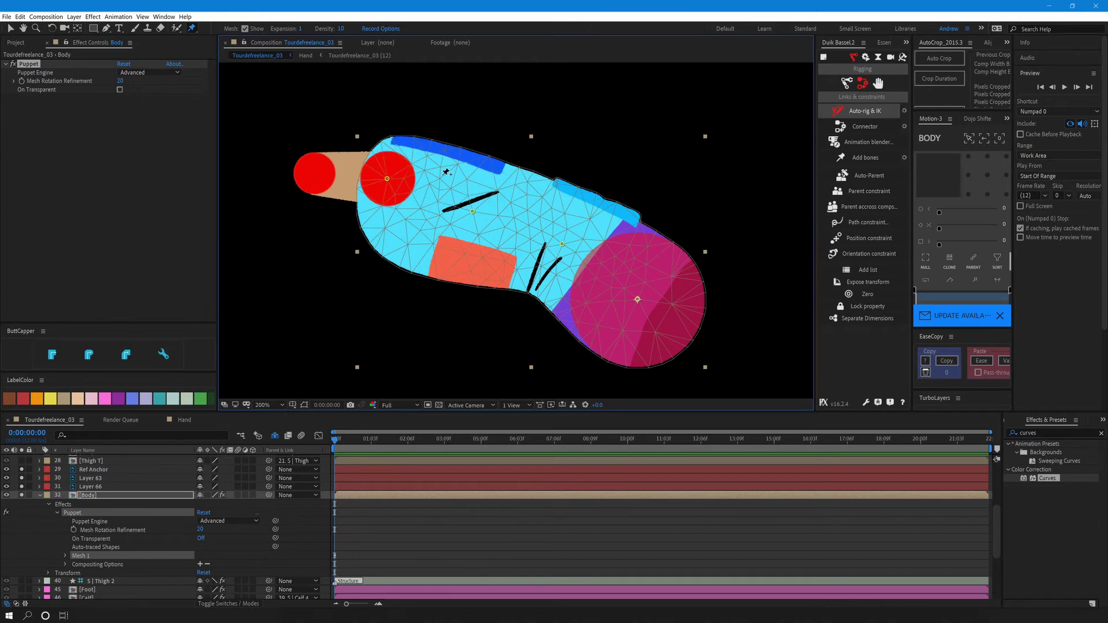
Undo the pin at the neck base and scale the Ref Anchor, Layer 63 and Layer 66 circles to 22%.
key(ctrl+z)
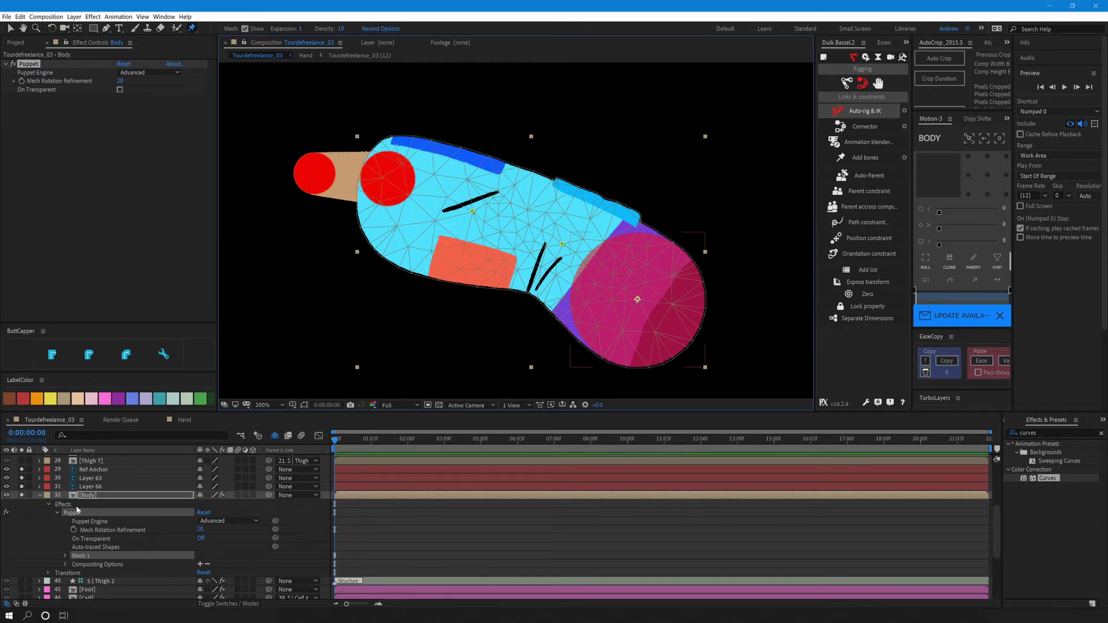
click(97, 488)
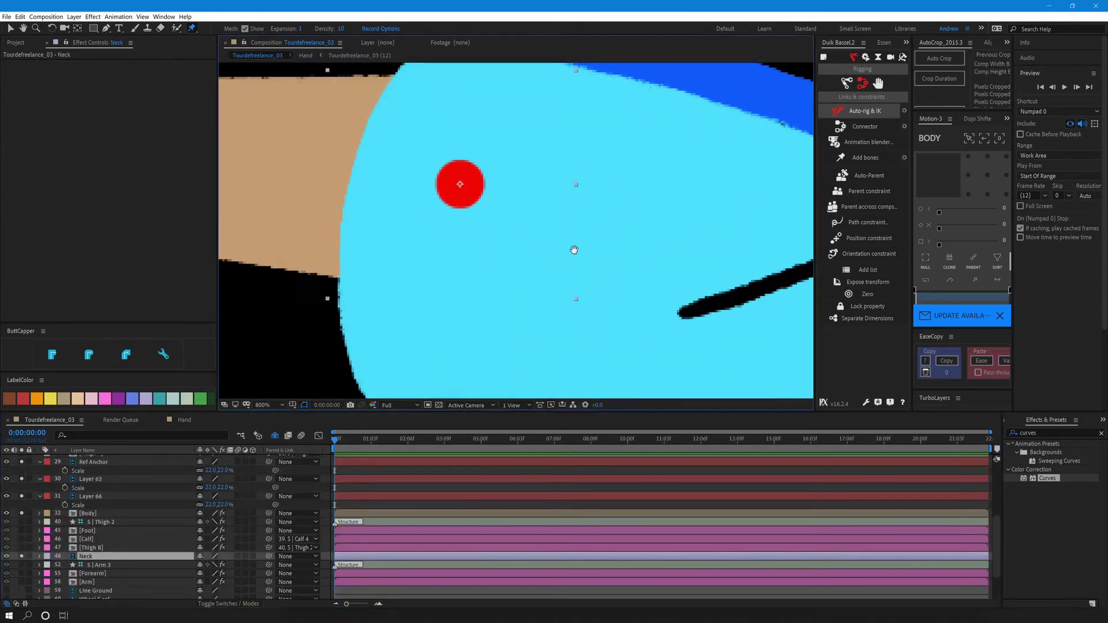
Place puppet pins on the Neck layer at both red circles and add bones to the Body and Neck pins.
drag(573, 247, 745, 285)
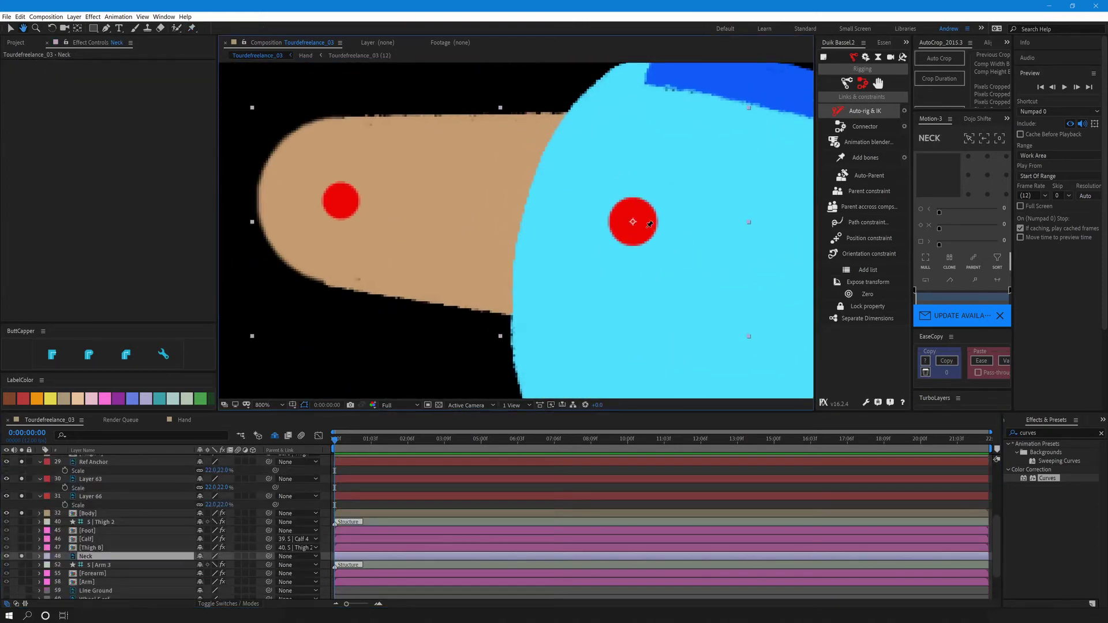
click(634, 221)
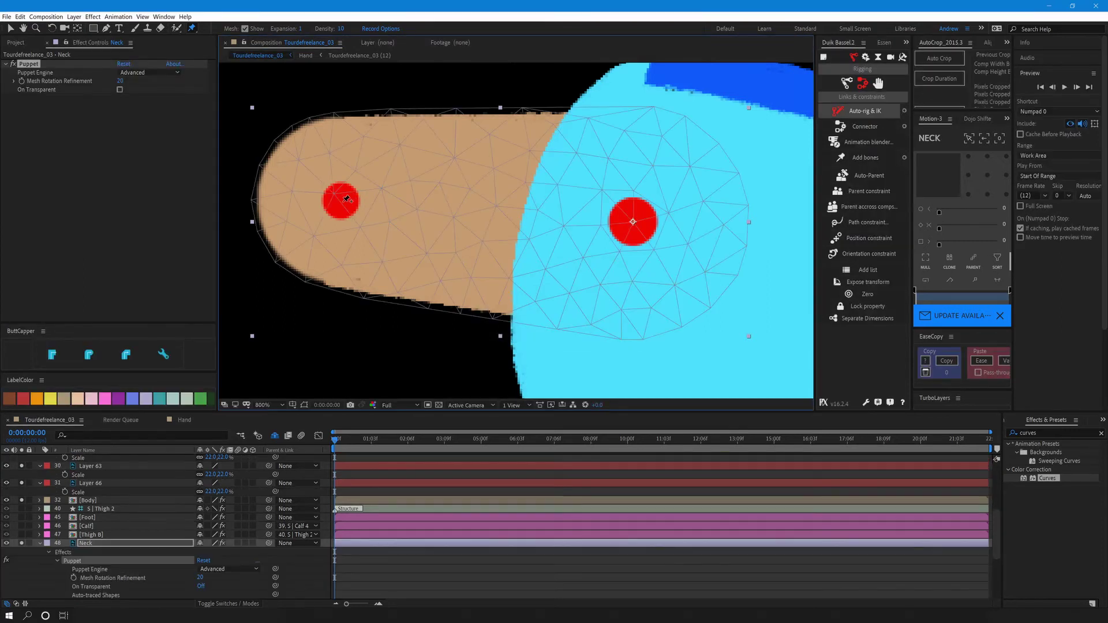
click(341, 201)
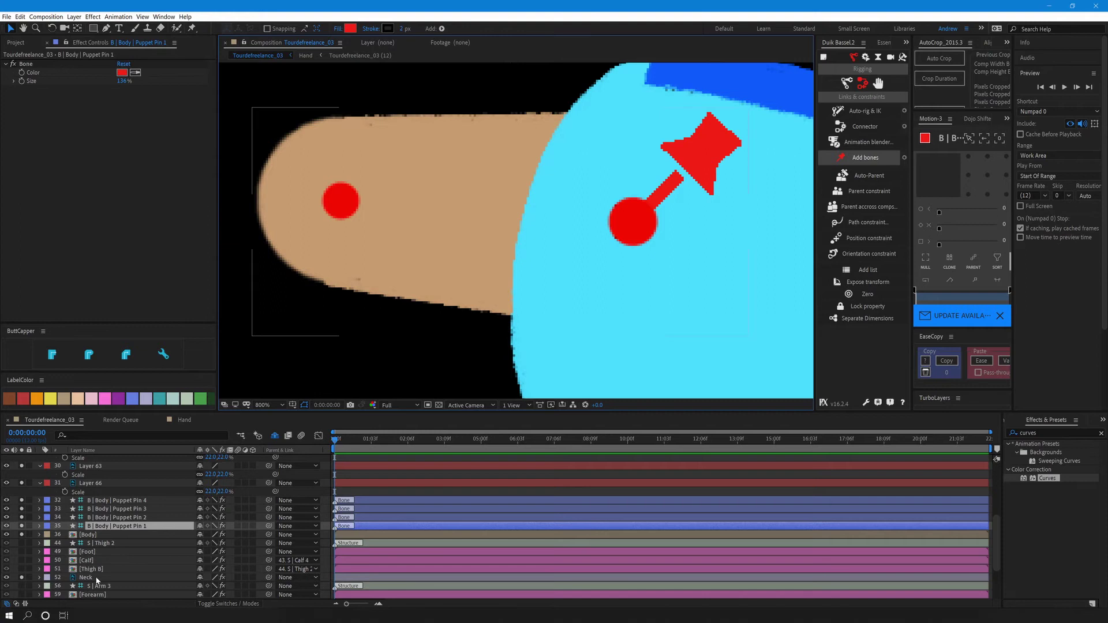
click(85, 577)
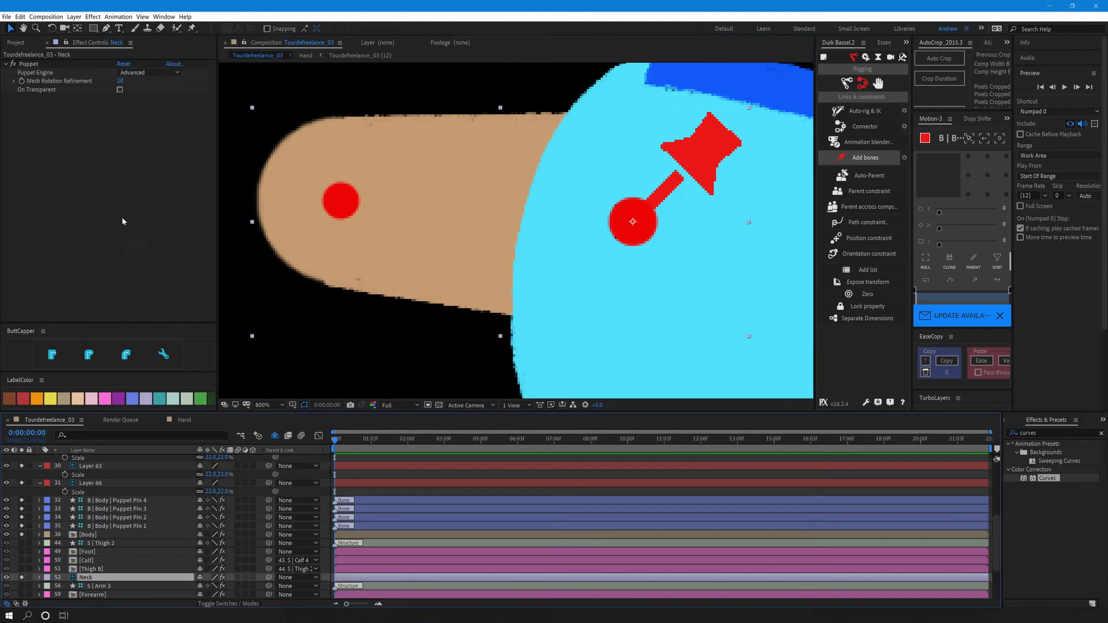
click(865, 158)
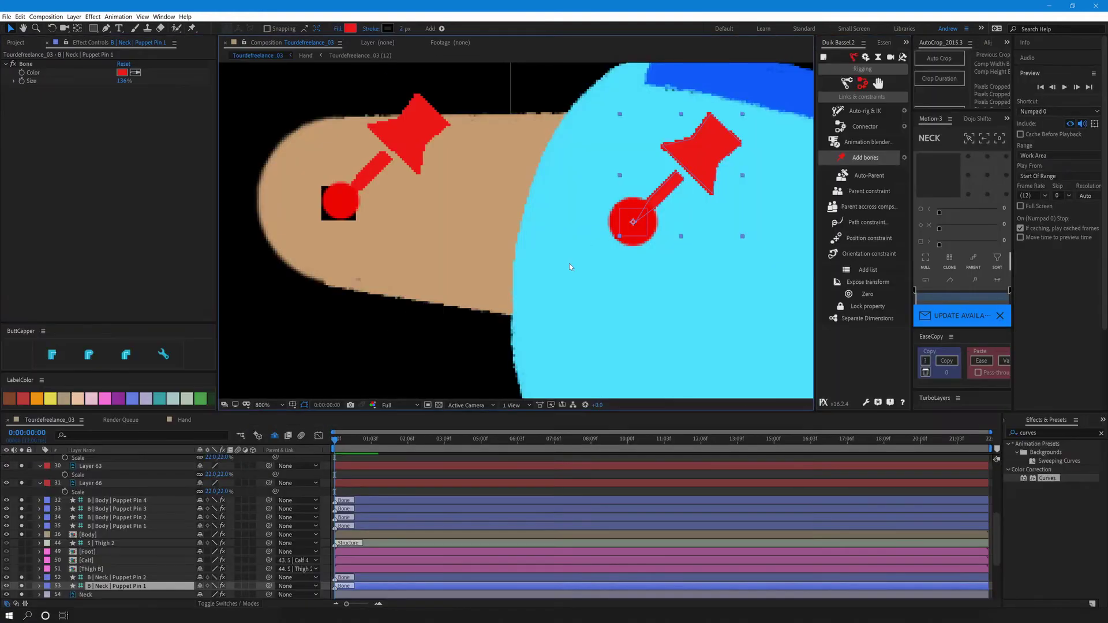
scroll(569, 263, down, 4)
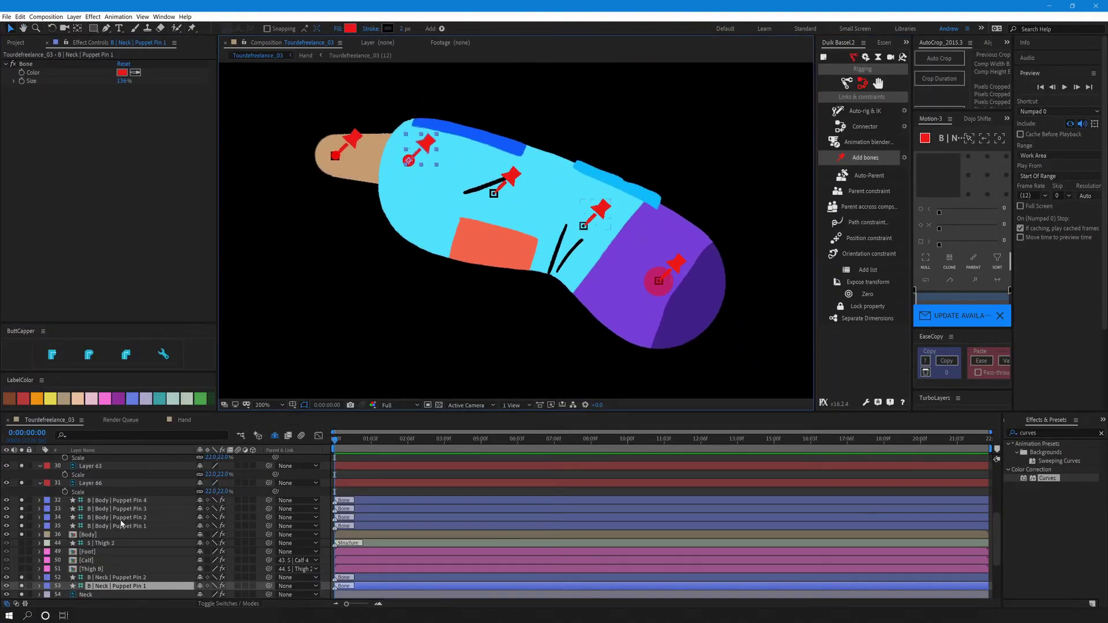
Create a Spine structure with head, one neck layer, two spine layers and hips from the four Body bones and B | Neck | Puppet Pin 2.
click(131, 525)
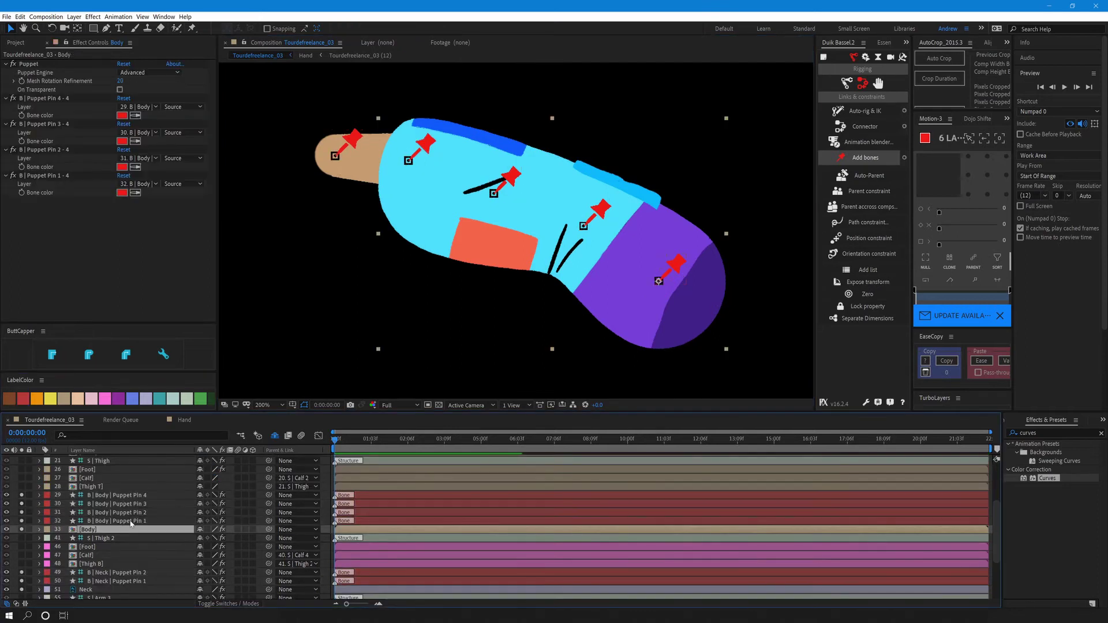
ctrl+click(144, 510)
ctrl+click(146, 503)
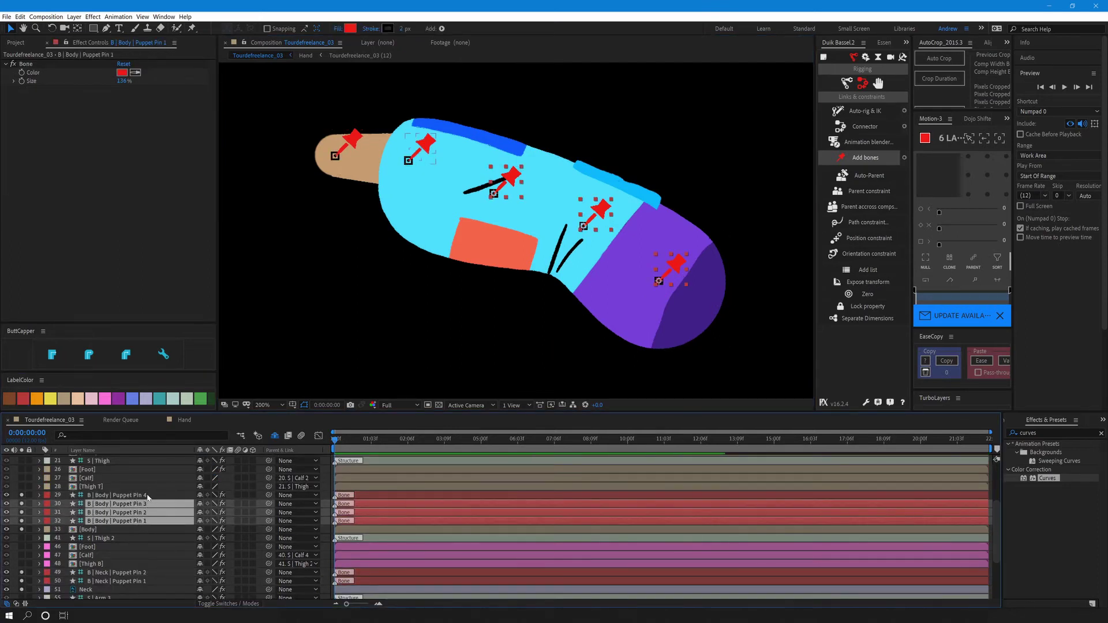
ctrl+click(147, 496)
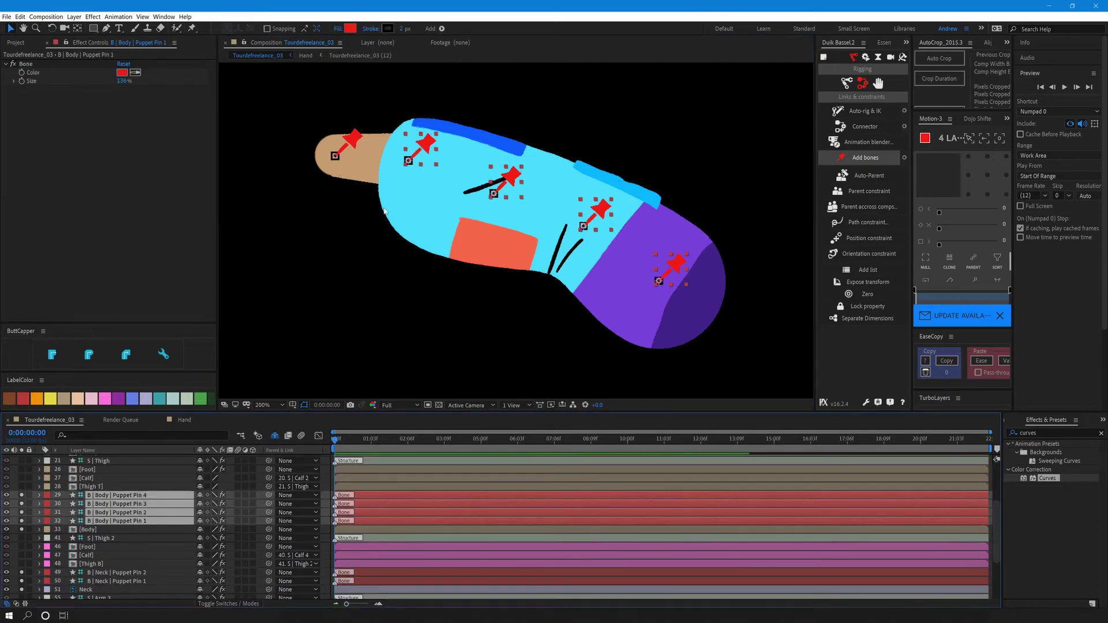
ctrl+click(137, 573)
click(846, 83)
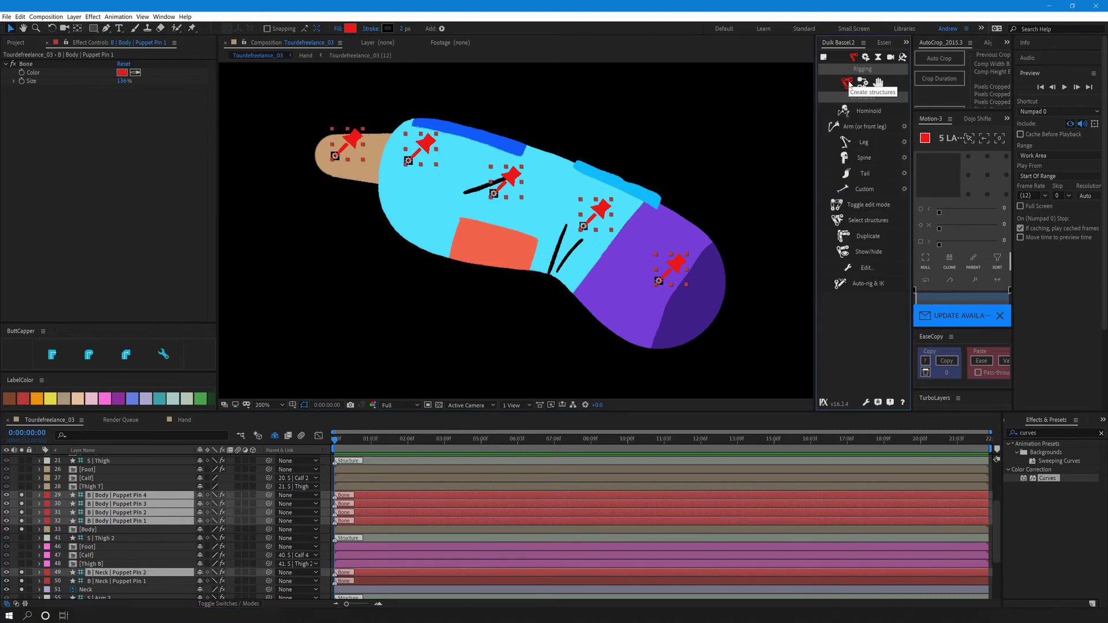
click(904, 157)
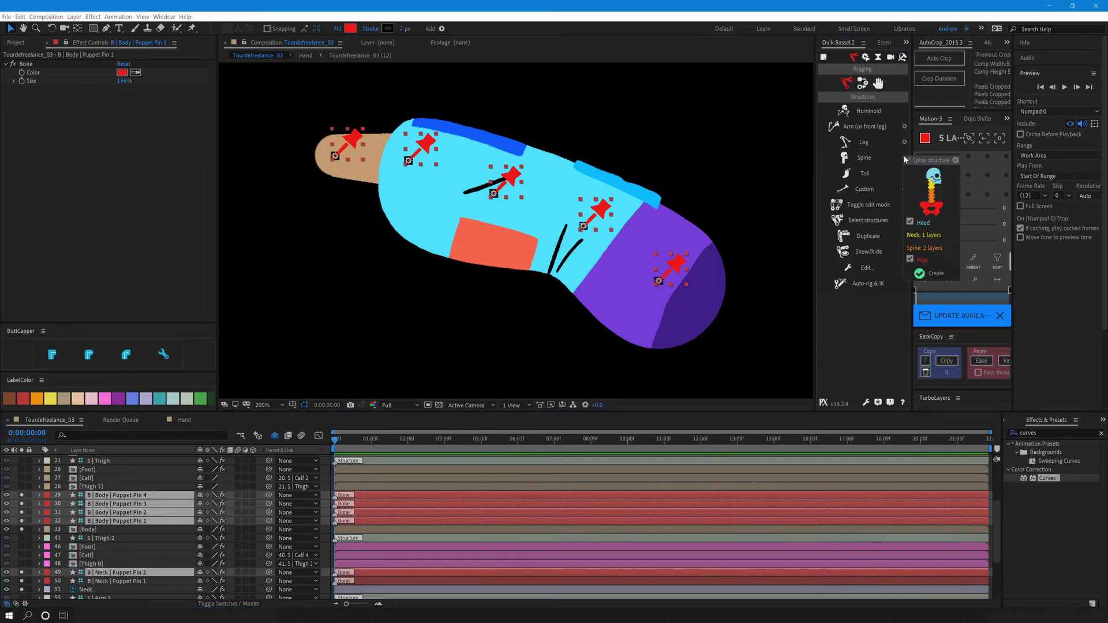
click(928, 275)
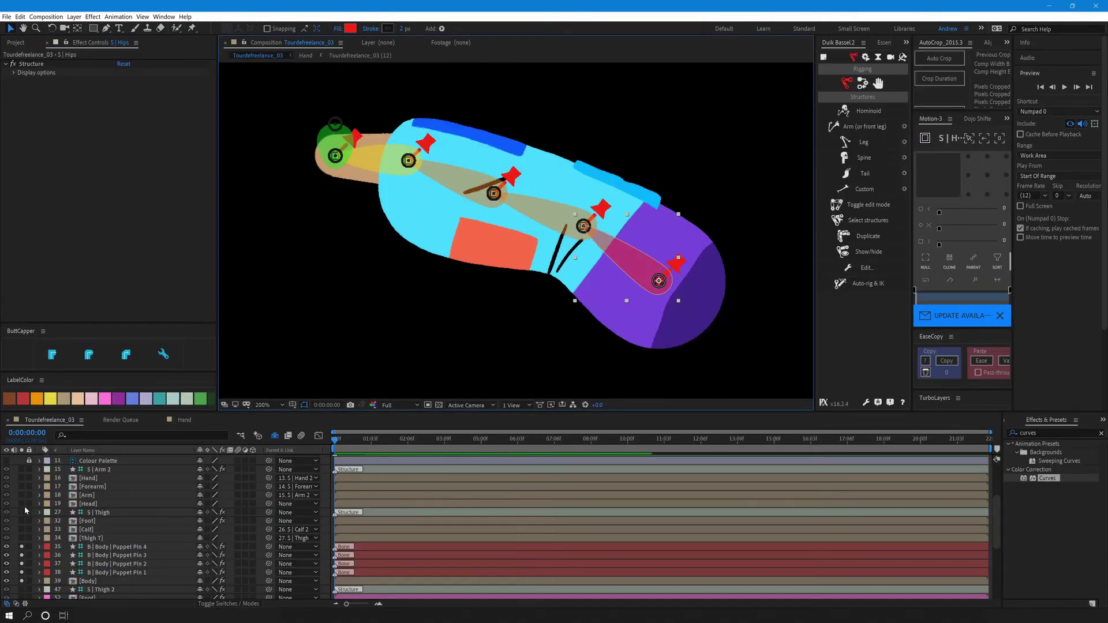
Solo the Head layer and move S | Spine tip up to the top of the helmet.
click(22, 503)
click(135, 503)
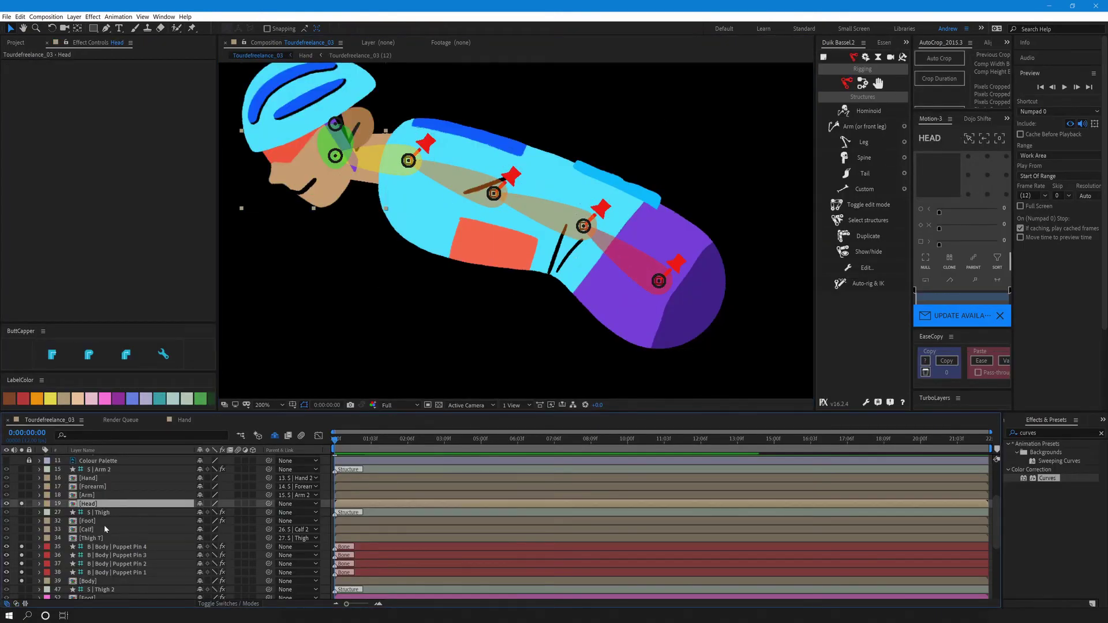
scroll(102, 477, up, 4)
click(103, 459)
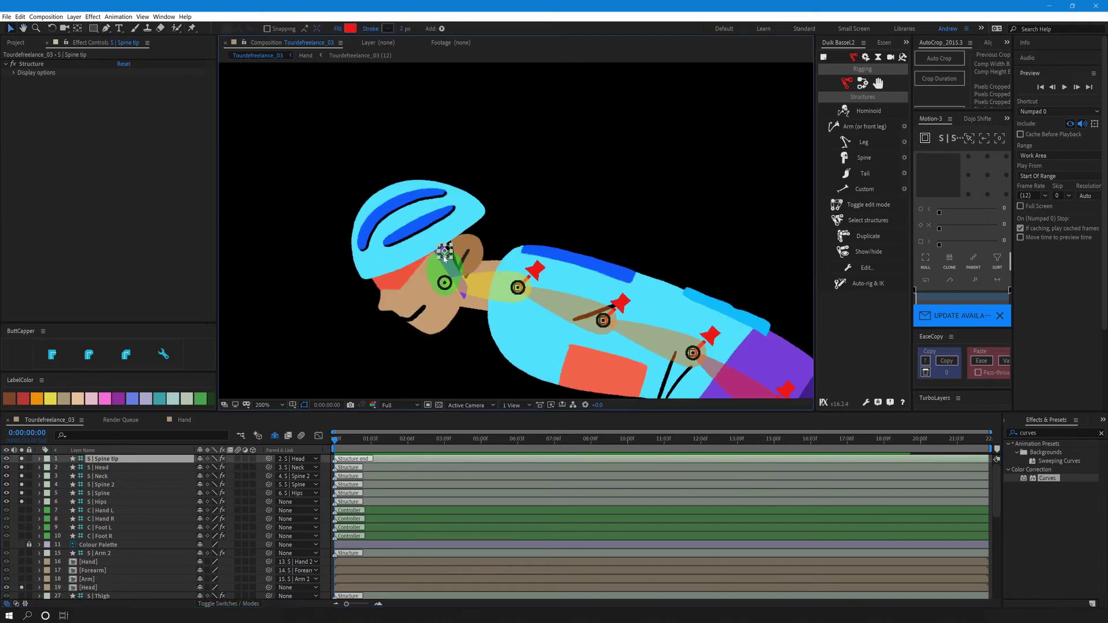
Move the six structure layers from S | Spine tip to S | Hips directly above B | Body | Puppet Pin 4 in the layer stack.
shift+click(100, 505)
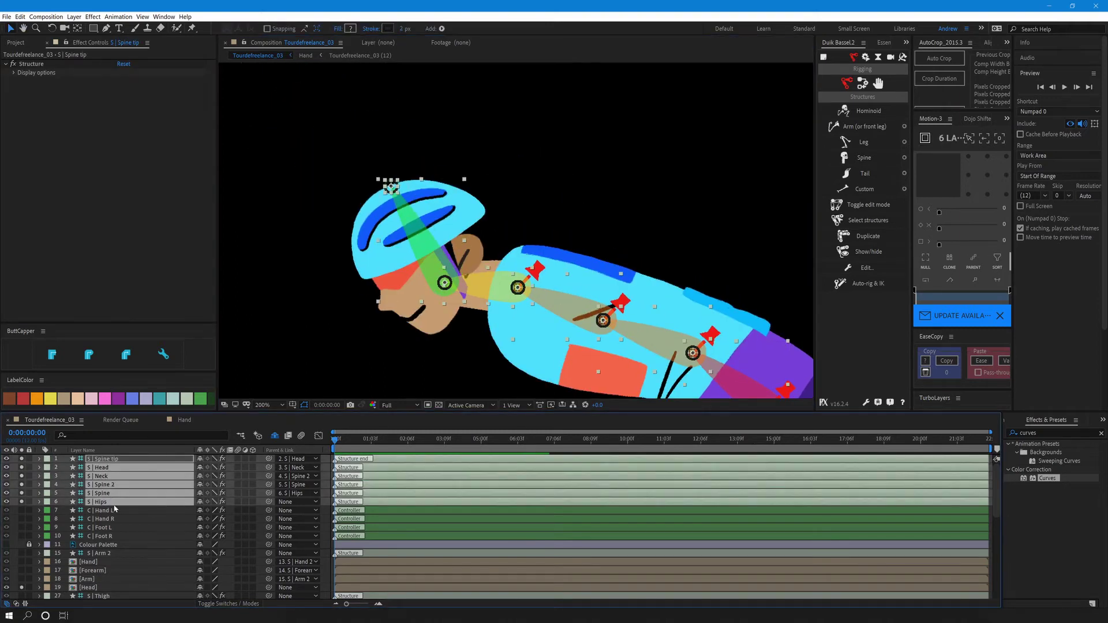
drag(100, 506, 122, 539)
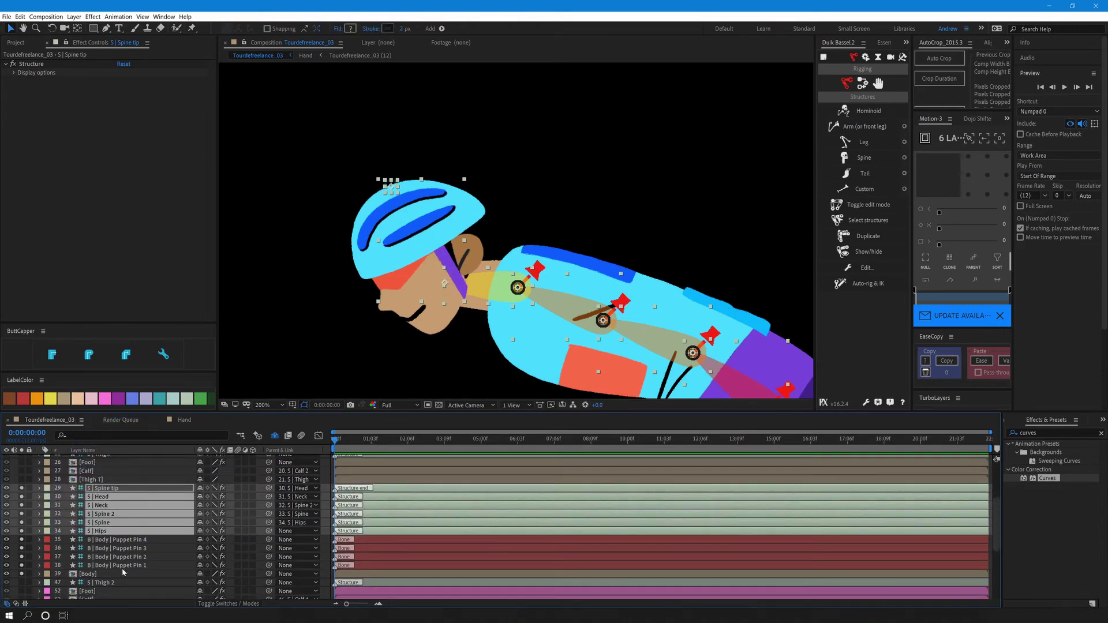
Parent B | Body | Puppet Pin 1 to S | Hips, Pin 2 to S | Spine, Pin 3 to S | Spine 2 and Pin 4 to S | Neck.
click(123, 568)
drag(268, 566, 147, 531)
click(146, 556)
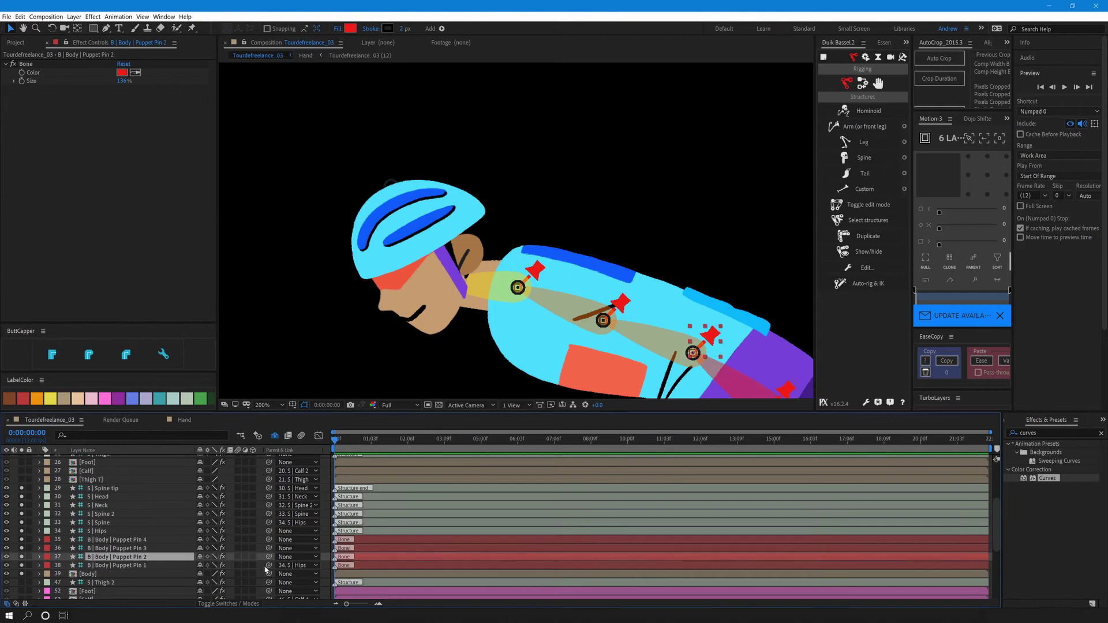
drag(271, 558, 147, 524)
click(209, 550)
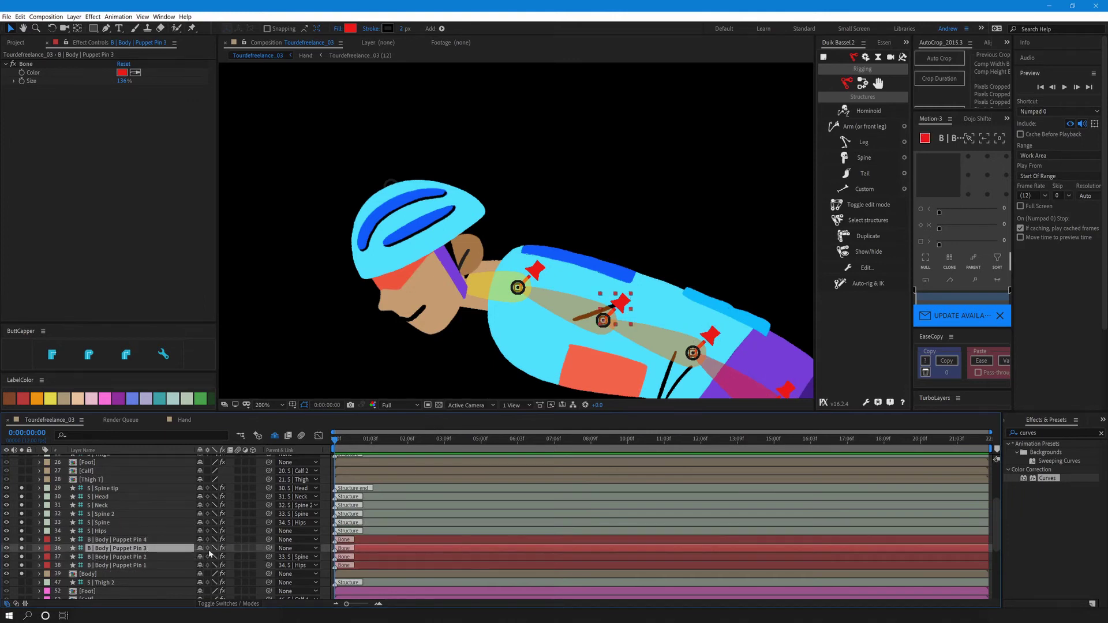
drag(268, 550, 144, 514)
click(143, 541)
drag(269, 541, 132, 504)
Parent B | Neck | Puppet Pin 1 to S | Neck and B | Neck | Puppet Pin 2 to its matching spine structure layer.
scroll(137, 557, down, 1)
scroll(133, 590, down, 3)
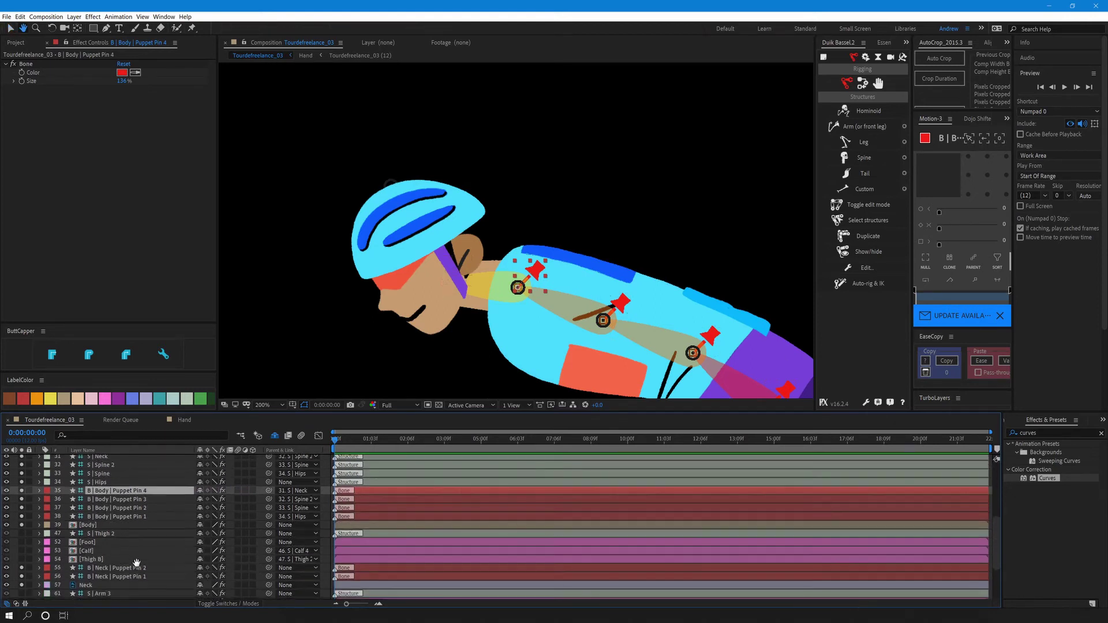
click(134, 563)
scroll(134, 563, up, 1)
click(150, 581)
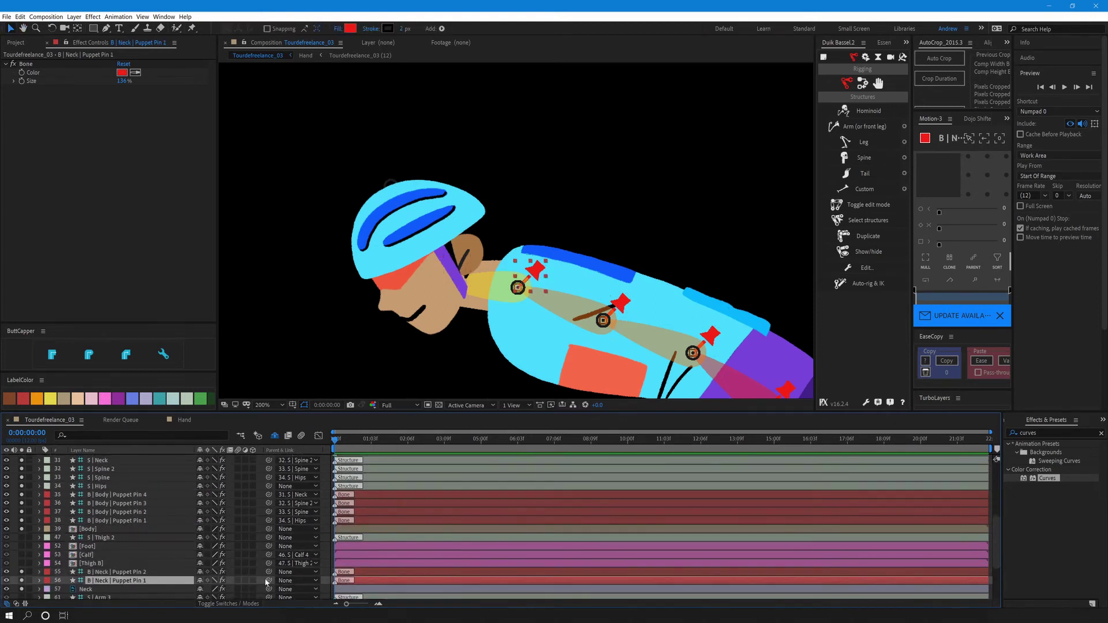
drag(269, 580, 162, 584)
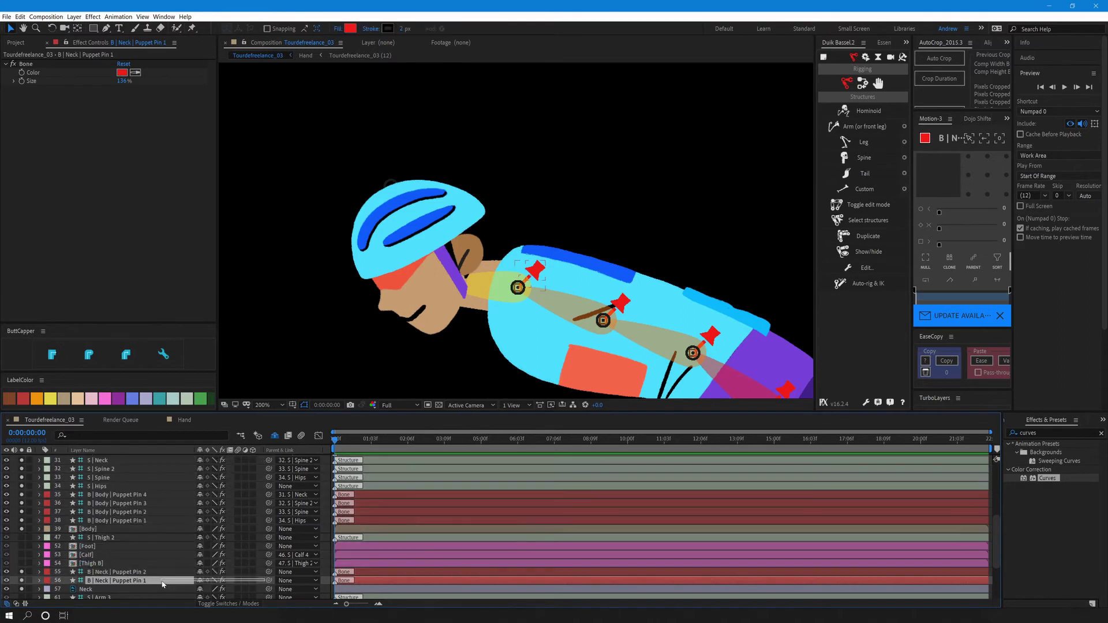
click(268, 582)
drag(267, 581, 123, 474)
click(254, 584)
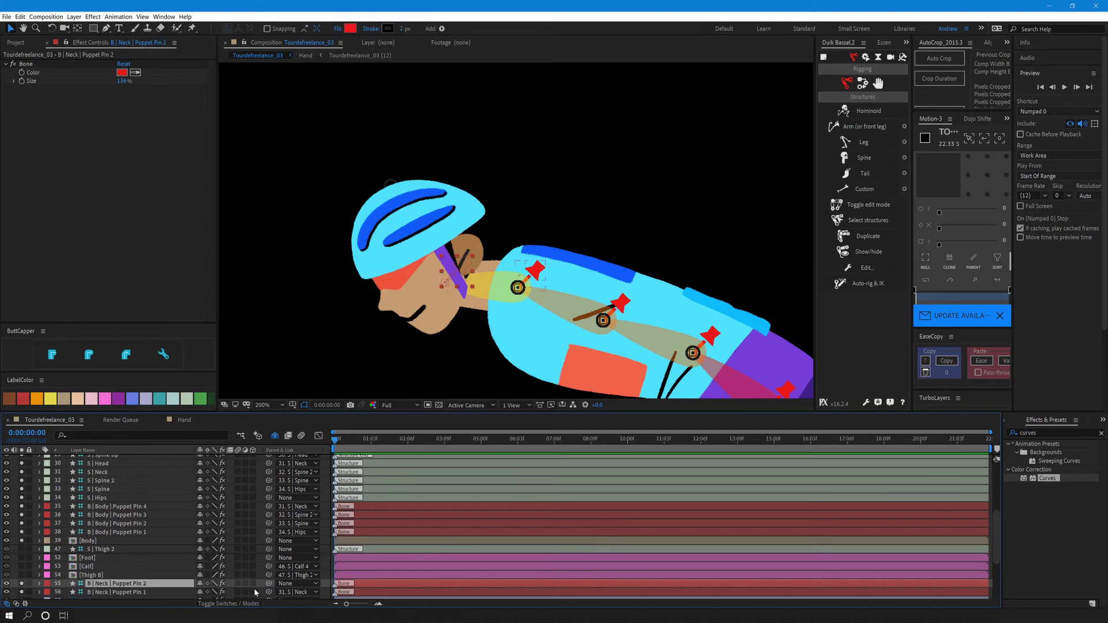
drag(270, 584, 123, 483)
scroll(132, 554, up, 8)
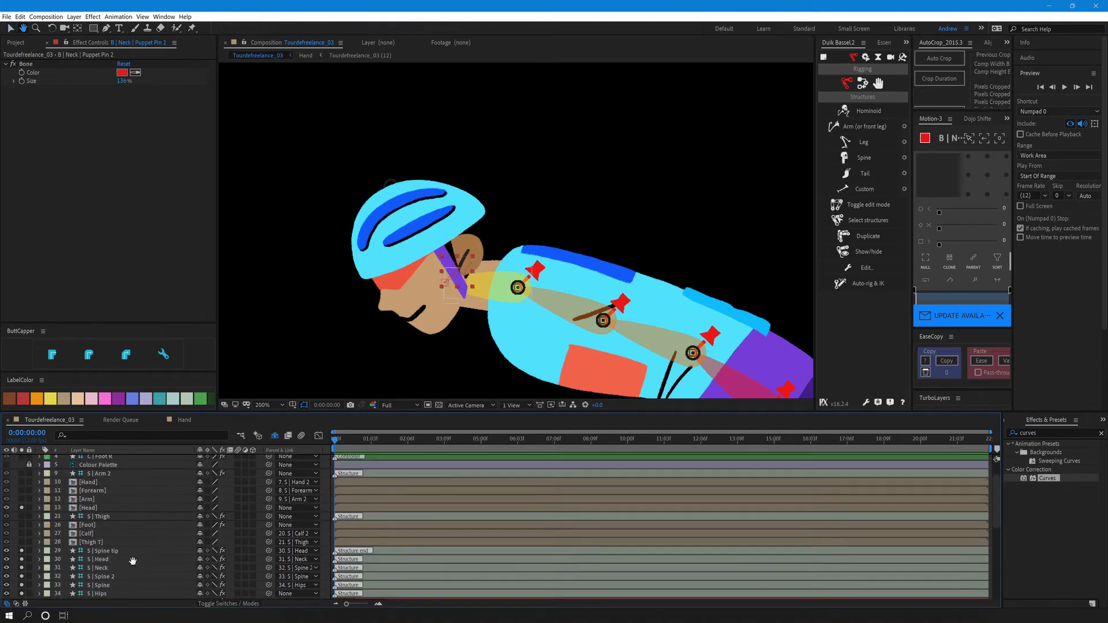
Parent the Head layer to the S | Head structure layer.
click(104, 510)
drag(268, 508, 116, 559)
Run Duik's Auto-rig & IK on the six spine structure layers from S | Hips to S | Spine tip.
scroll(116, 554, down, 3)
click(109, 525)
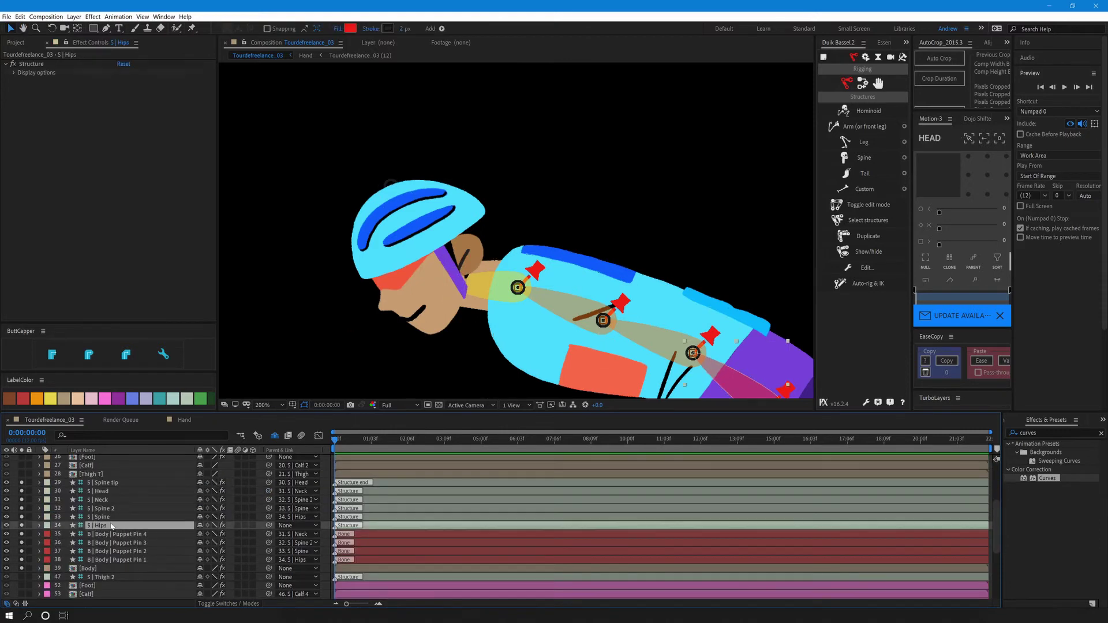
shift+click(123, 483)
click(863, 84)
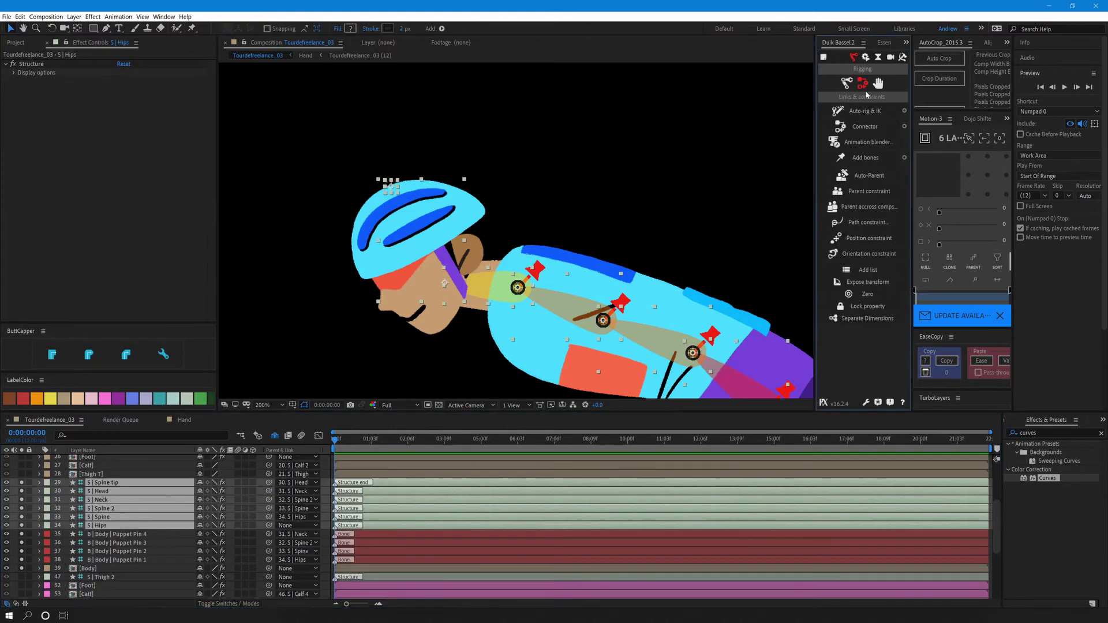
click(865, 111)
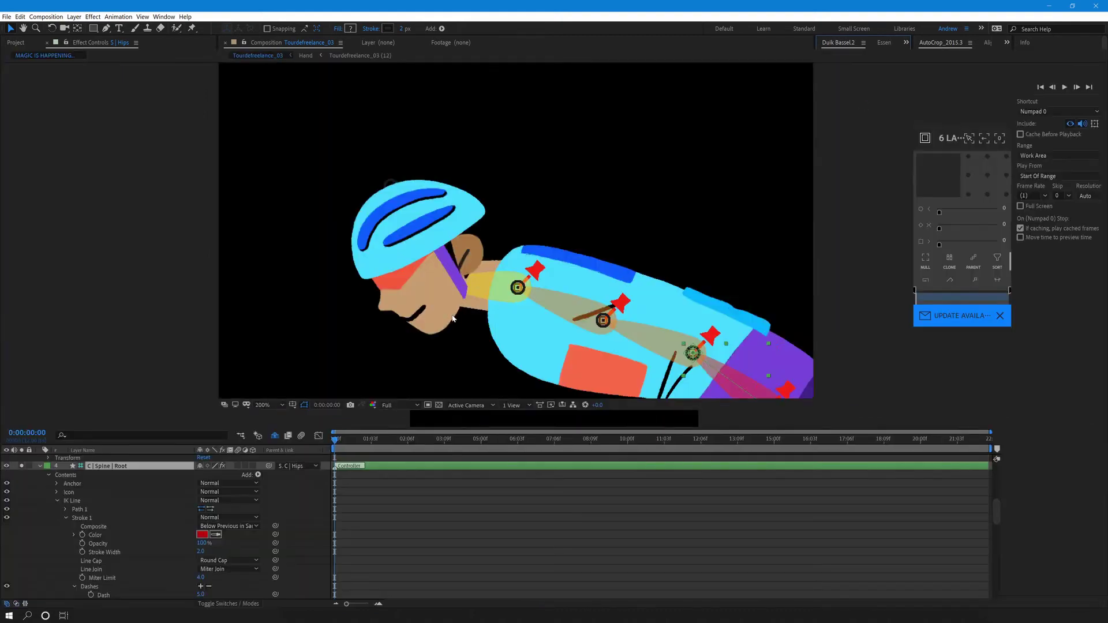
Collapse the expanded properties of all layers in the timeline and clear the selection.
mouse_move(418, 208)
mouse_down()
mouse_move(409, 222)
mouse_move(434, 211)
mouse_move(275, 188)
mouse_move(418, 208)
mouse_up()
key(ctrl+z)
scroll(116, 497, up, 5)
scroll(92, 513, up, 5)
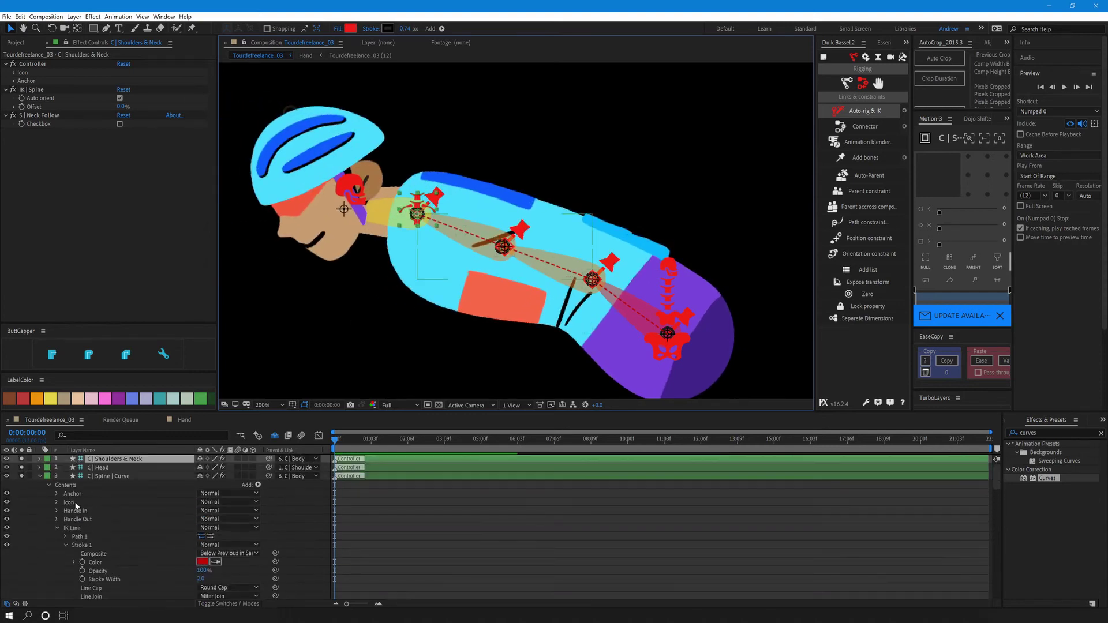
key(ctrl+a)
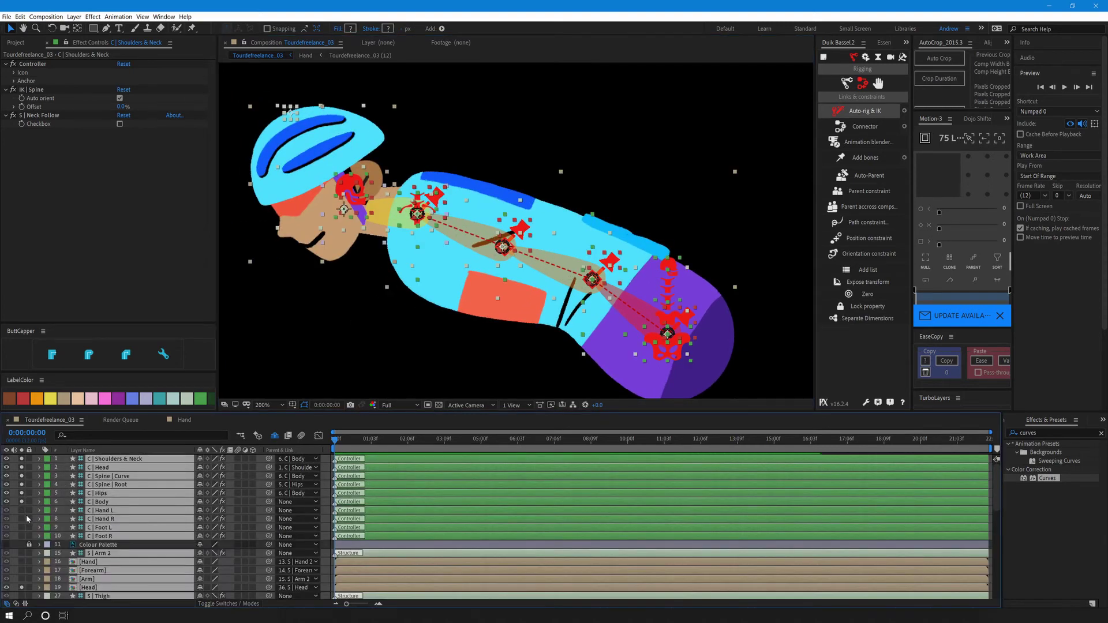
key(ctrl+shift+a)
Test the spine curve, spine root, hips and shoulders controllers by moving each one and undoing every move.
drag(502, 247, 541, 239)
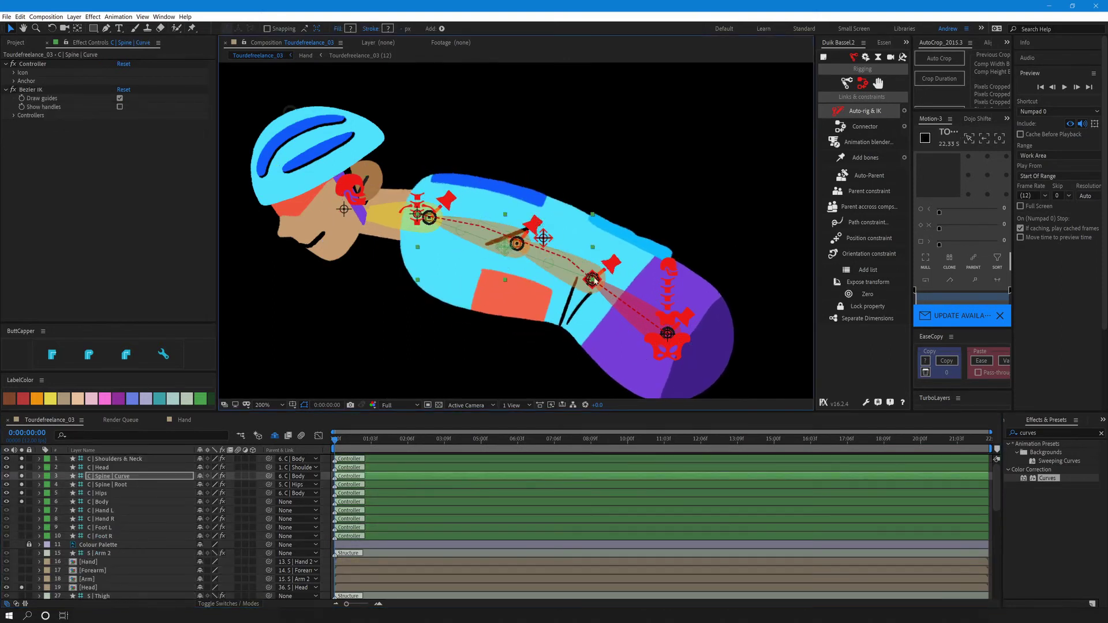
key(ctrl+z)
drag(592, 280, 606, 257)
key(ctrl+z)
mouse_move(671, 354)
mouse_down()
mouse_move(655, 323)
mouse_move(663, 303)
mouse_move(668, 340)
mouse_up()
key(ctrl+z)
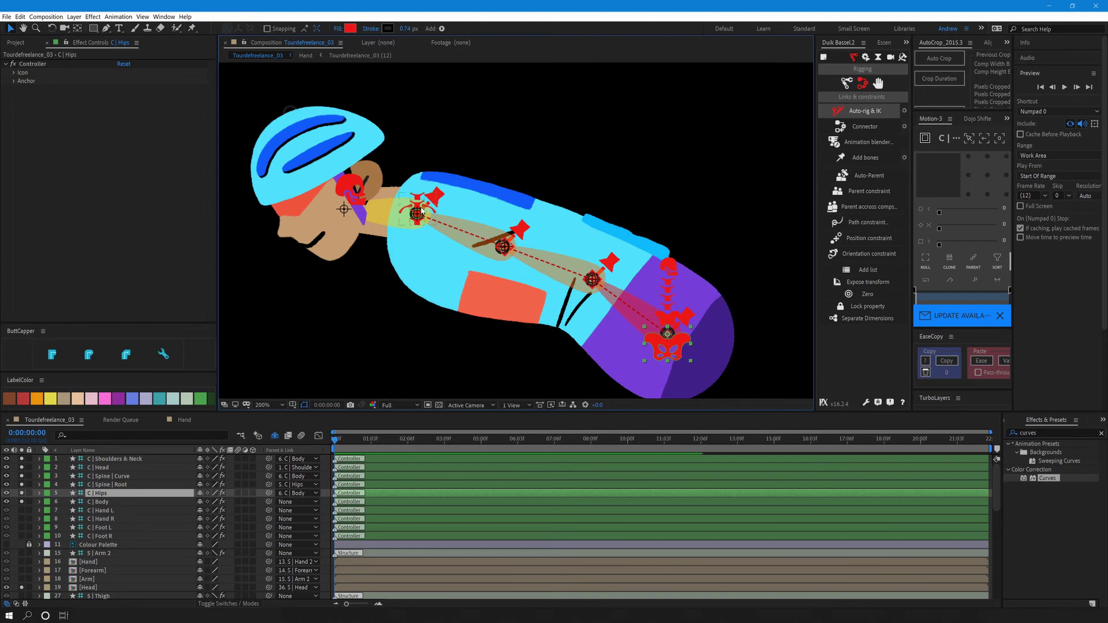
drag(422, 211, 340, 188)
key(ctrl+z)
Parent the S | Neck structure layer to the C | Shoulders & Neck controller.
click(116, 502)
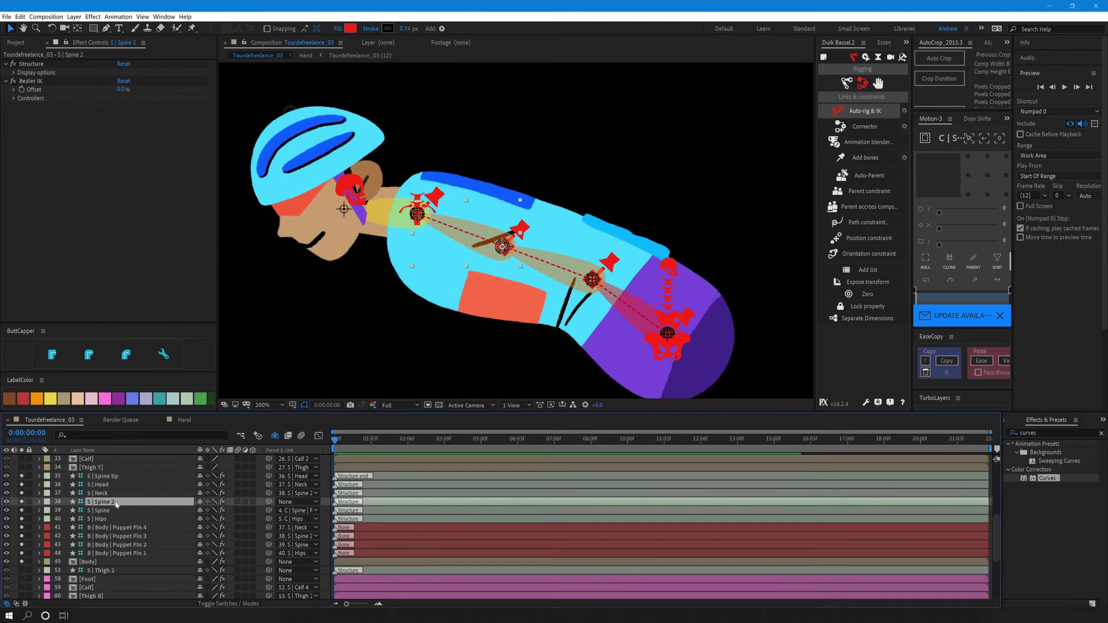
click(116, 495)
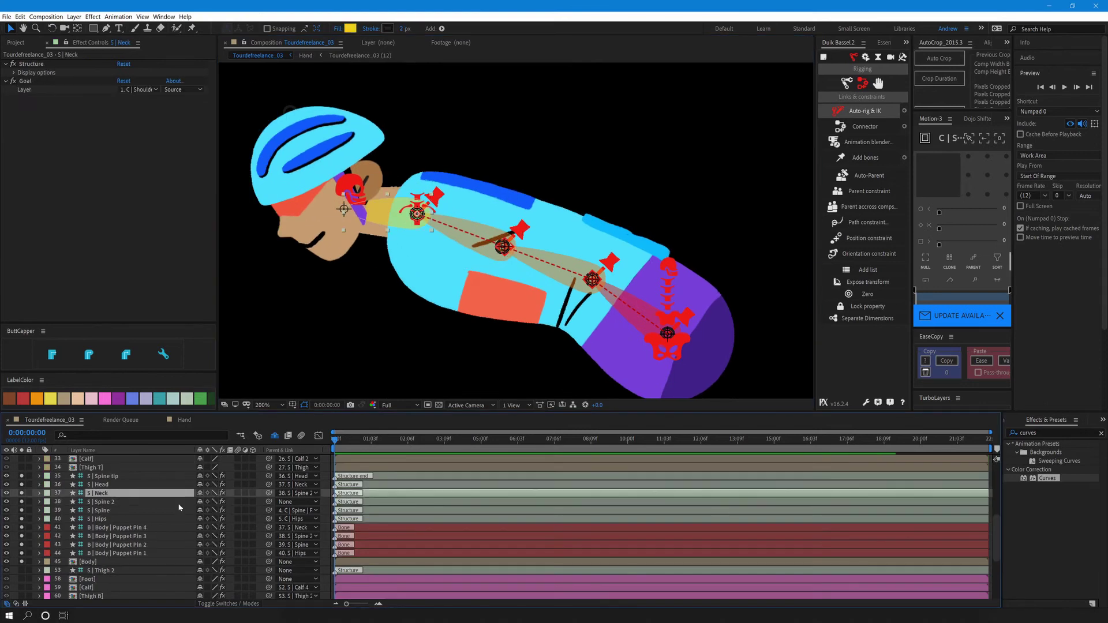
scroll(150, 513, up, 1)
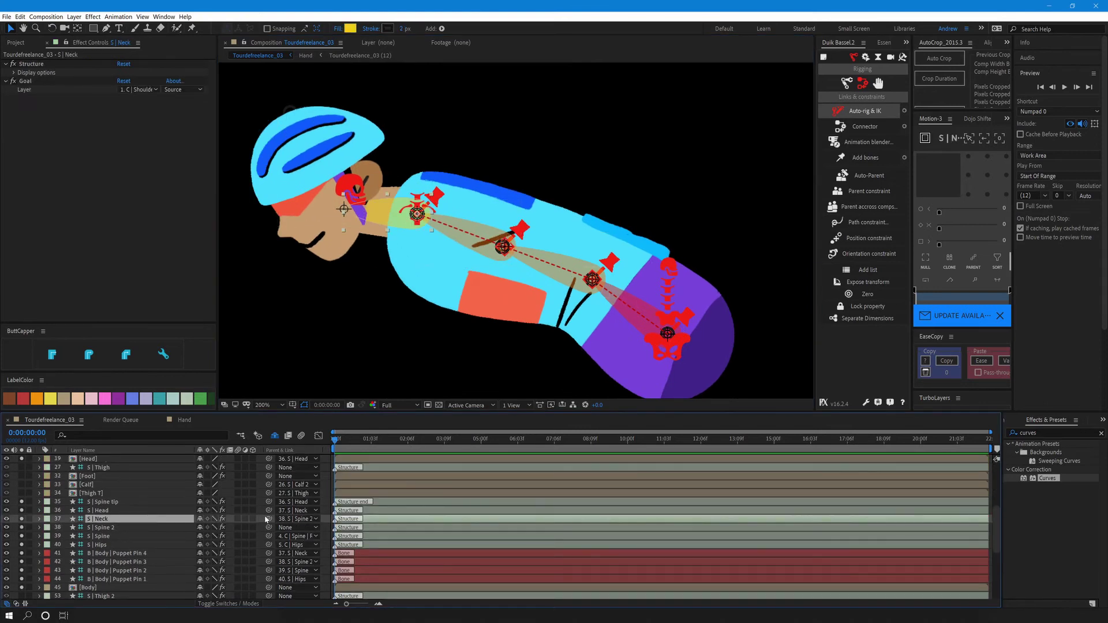
drag(266, 518, 128, 463)
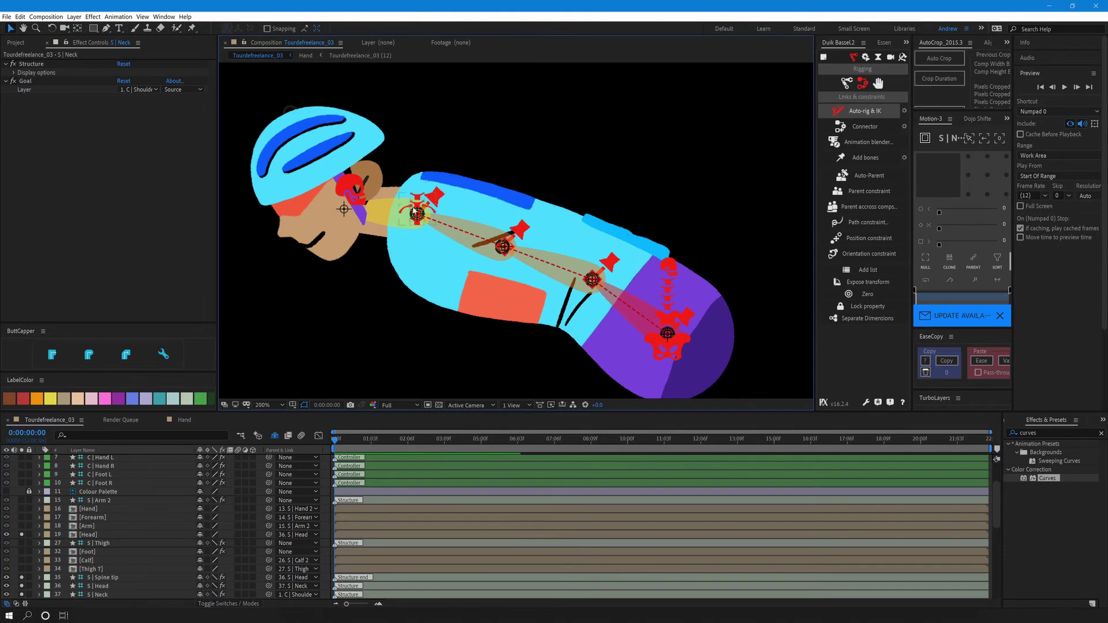
Test the torso bend by moving the C | Shoulders & Neck and C | Spine | Curve controllers, and undo the moves.
drag(417, 211, 461, 255)
key(ctrl+z)
drag(570, 220, 527, 190)
key(ctrl+z)
key(ctrl+z)
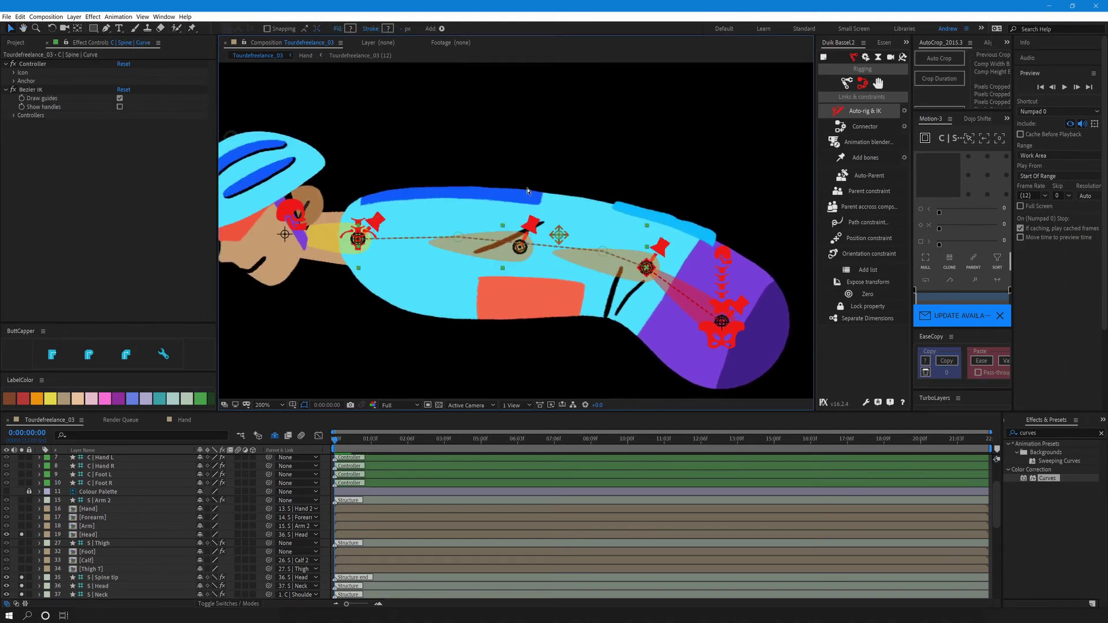
key(ctrl+z)
Create a Motion 3 null as parent of the S | Arm 3 and S | Arm 2 structure layers.
scroll(445, 313, down, 3)
scroll(453, 308, up, 2)
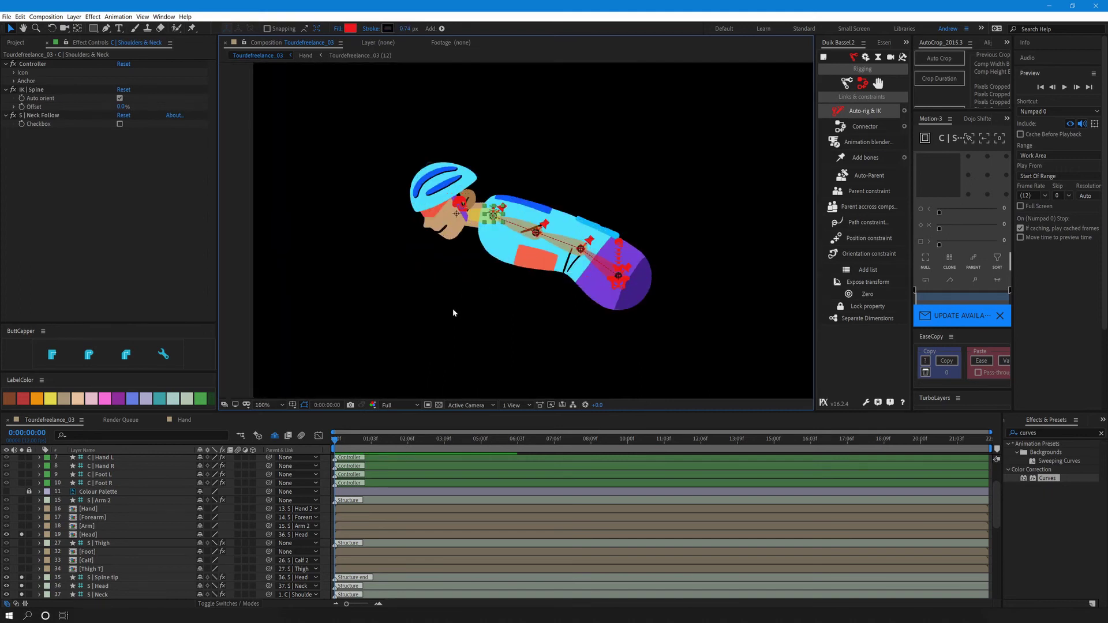
scroll(203, 558, down, 10)
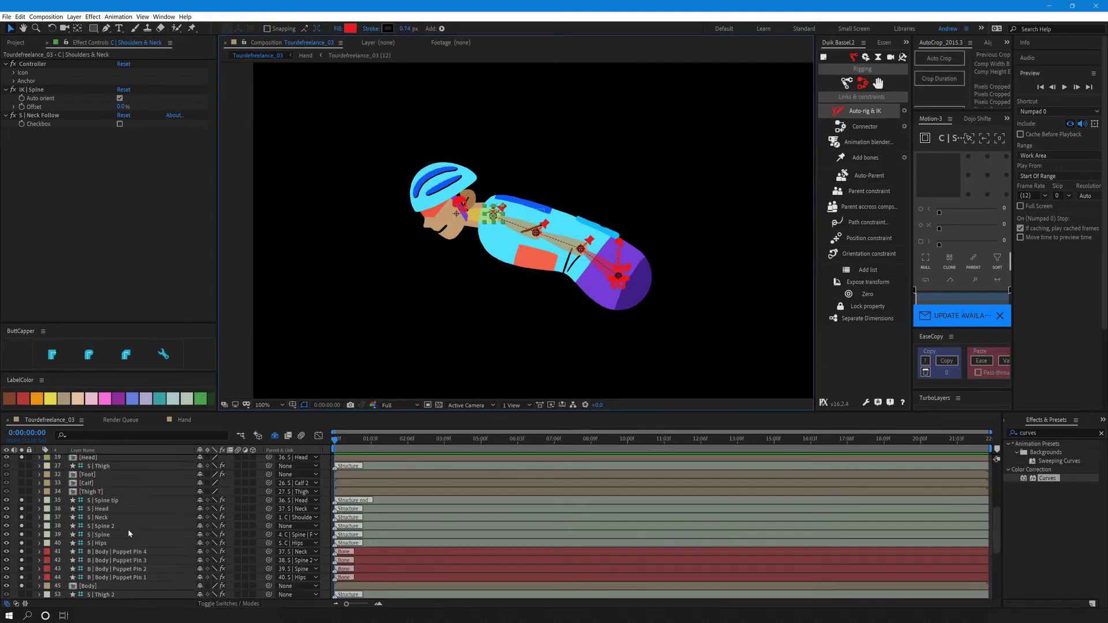
scroll(139, 534, down, 1)
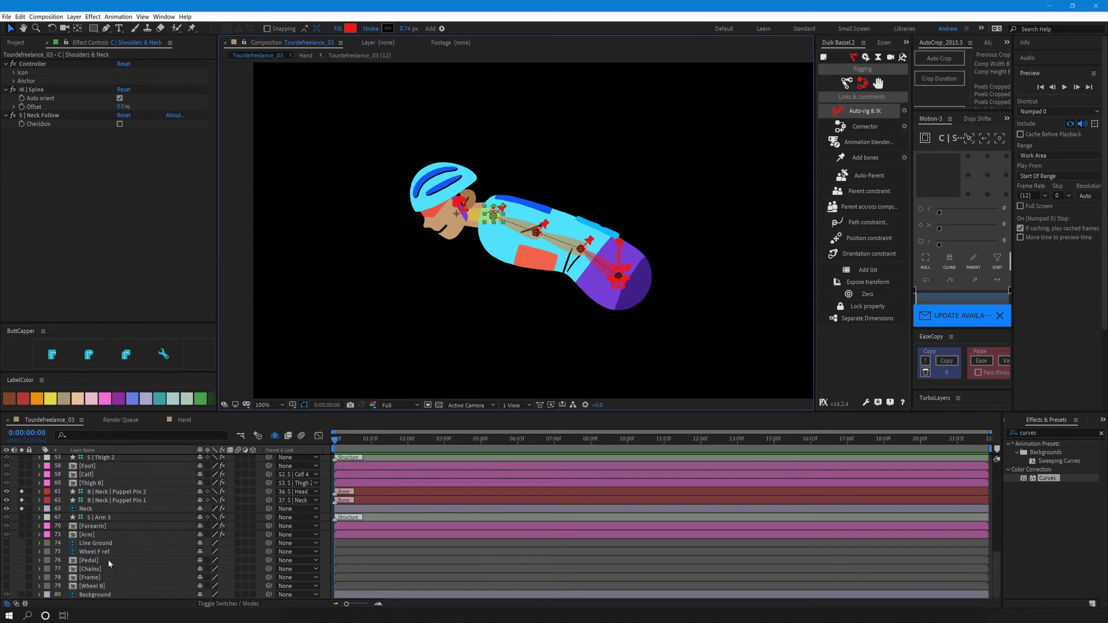
click(95, 517)
scroll(132, 533, up, 10)
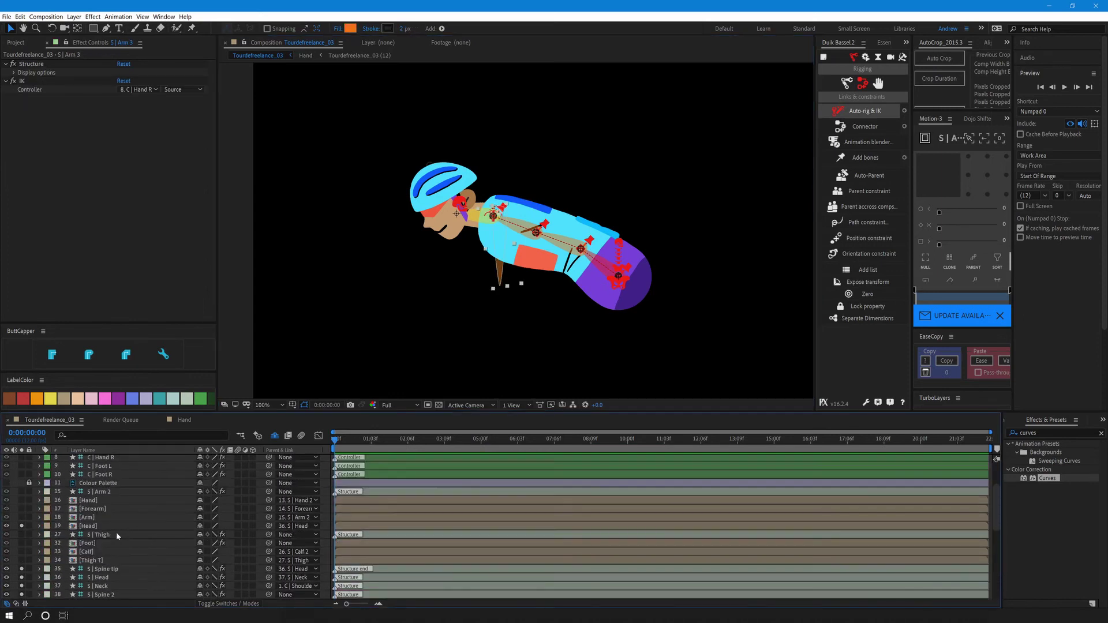
ctrl+click(101, 491)
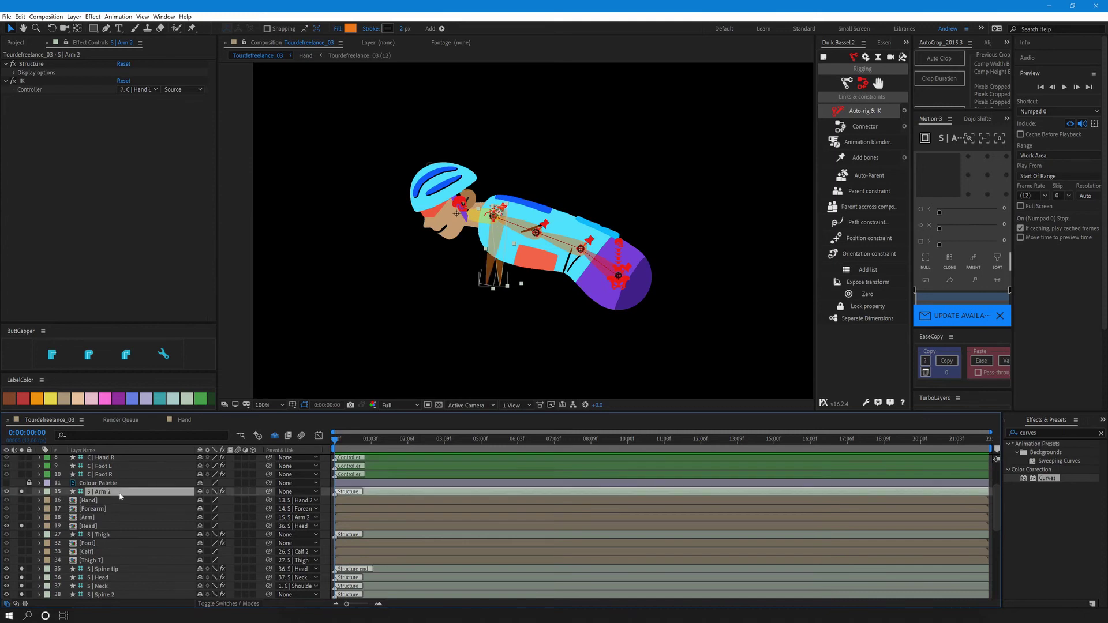
scroll(240, 532, down, 8)
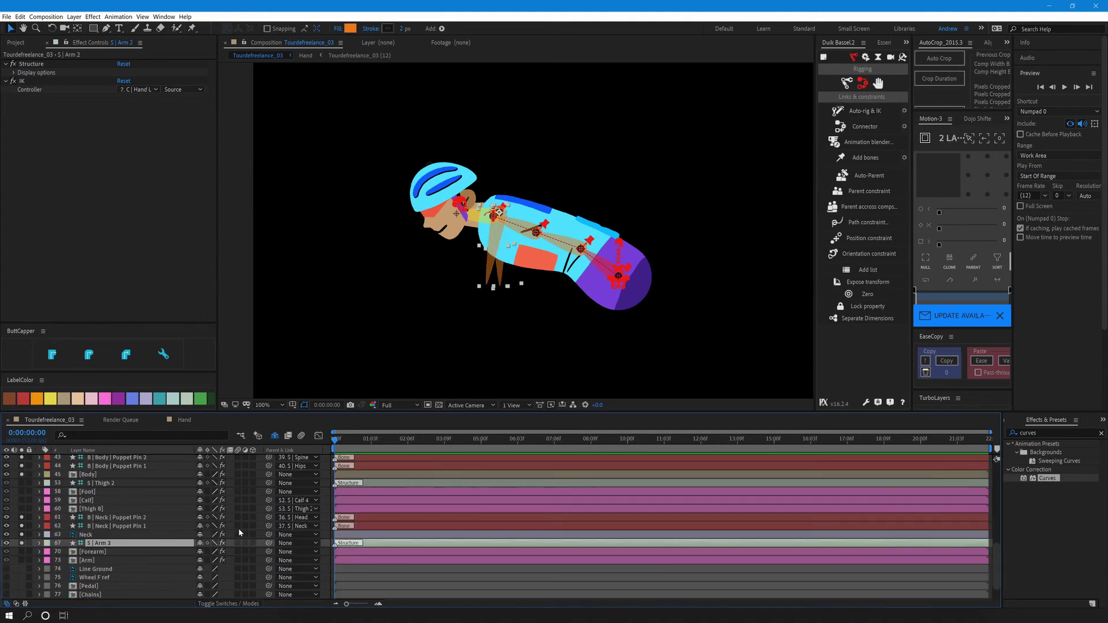
click(897, 259)
click(925, 262)
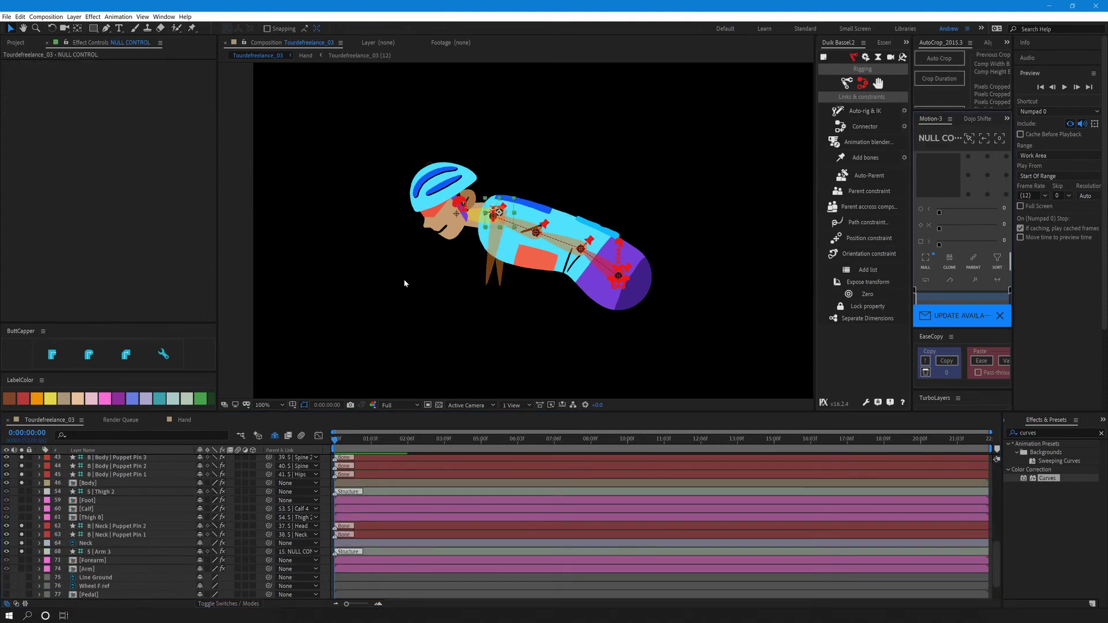
Move the NULL CONTROL layer above all controllers in the layer stack and make it a guide layer.
drag(498, 226, 504, 226)
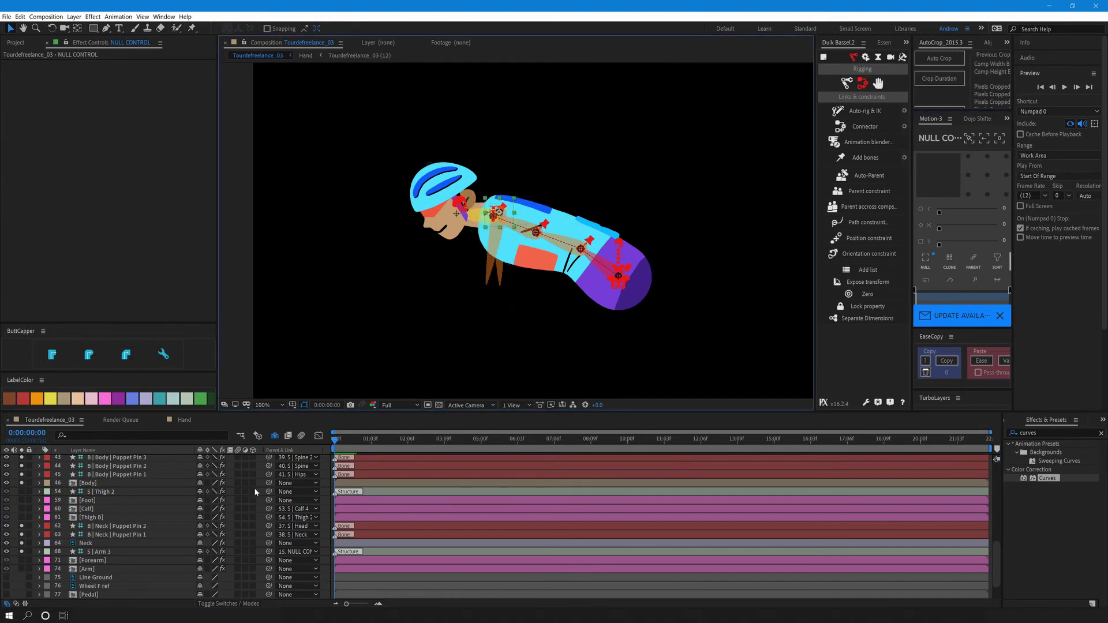
scroll(150, 510, up, 3)
scroll(156, 509, up, 10)
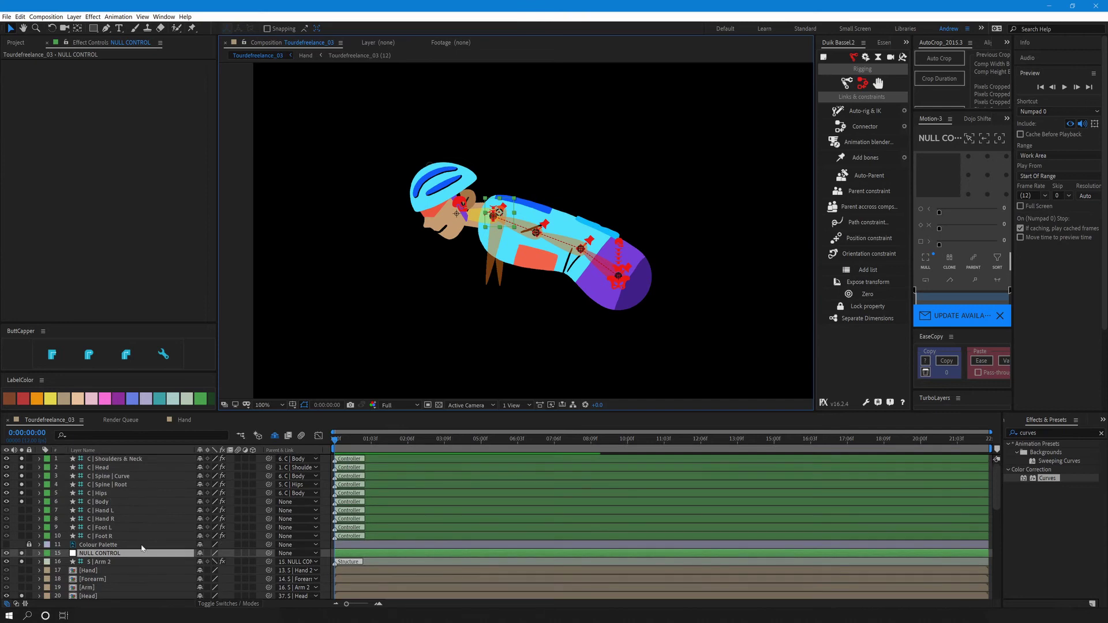
drag(144, 553, 137, 458)
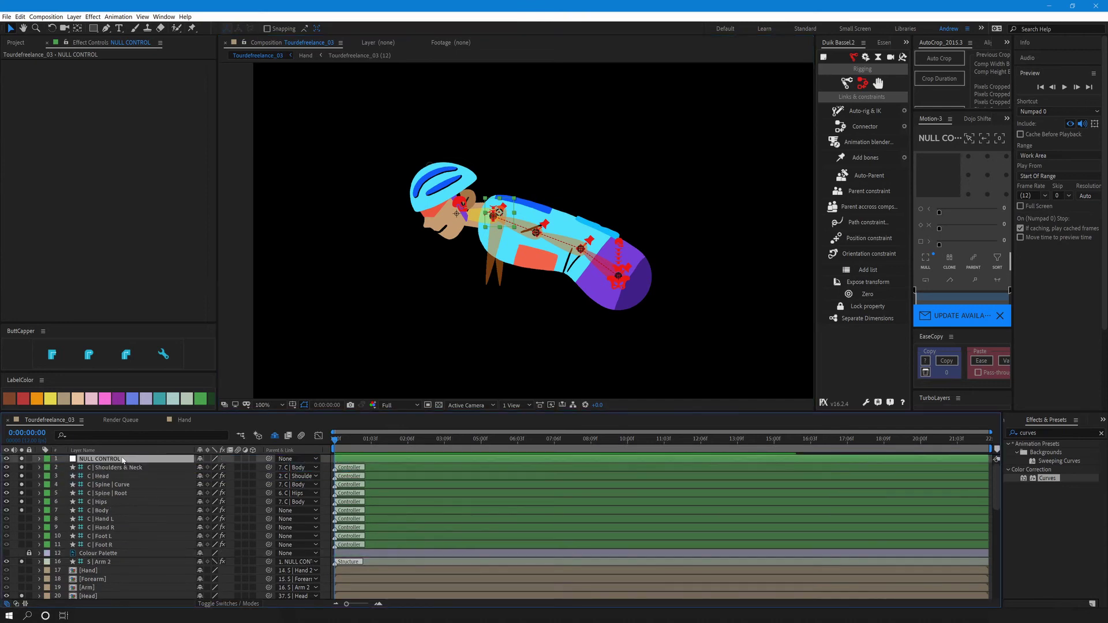
right_click(122, 458)
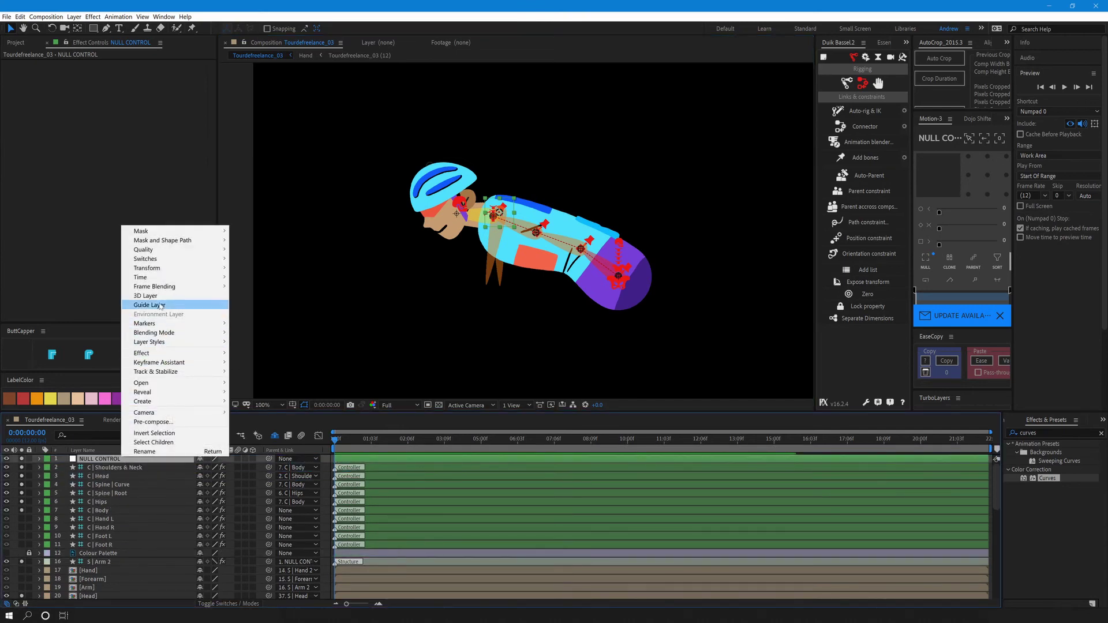
click(132, 460)
Rename the null layer as C | Shoulders &, reusing part of the C | Shoulders & Neck layer's name.
click(123, 468)
key(Return)
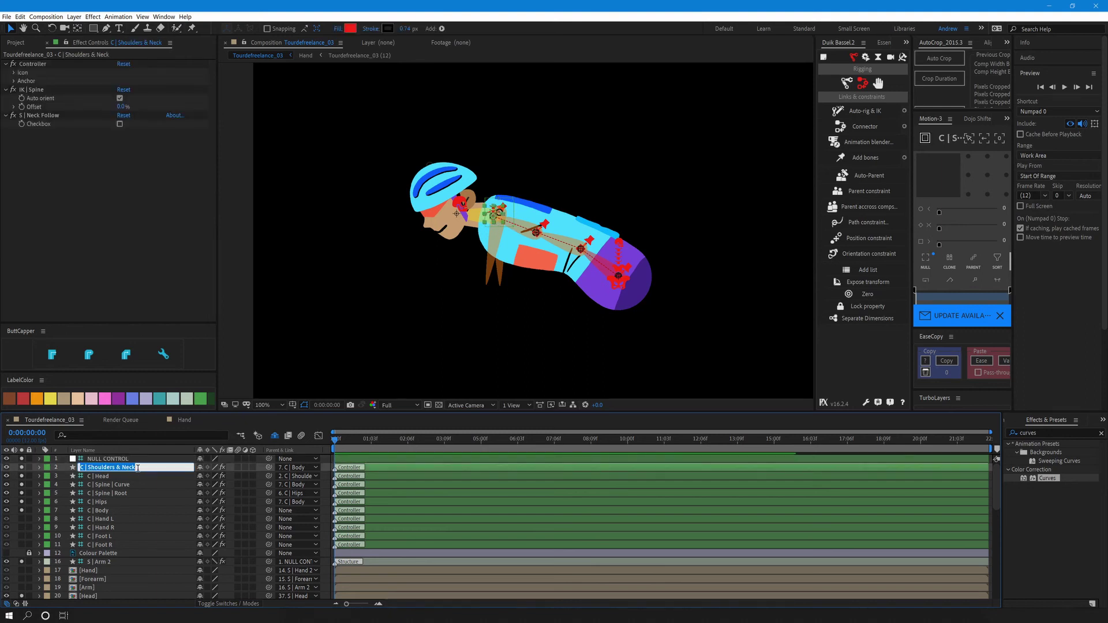
click(138, 468)
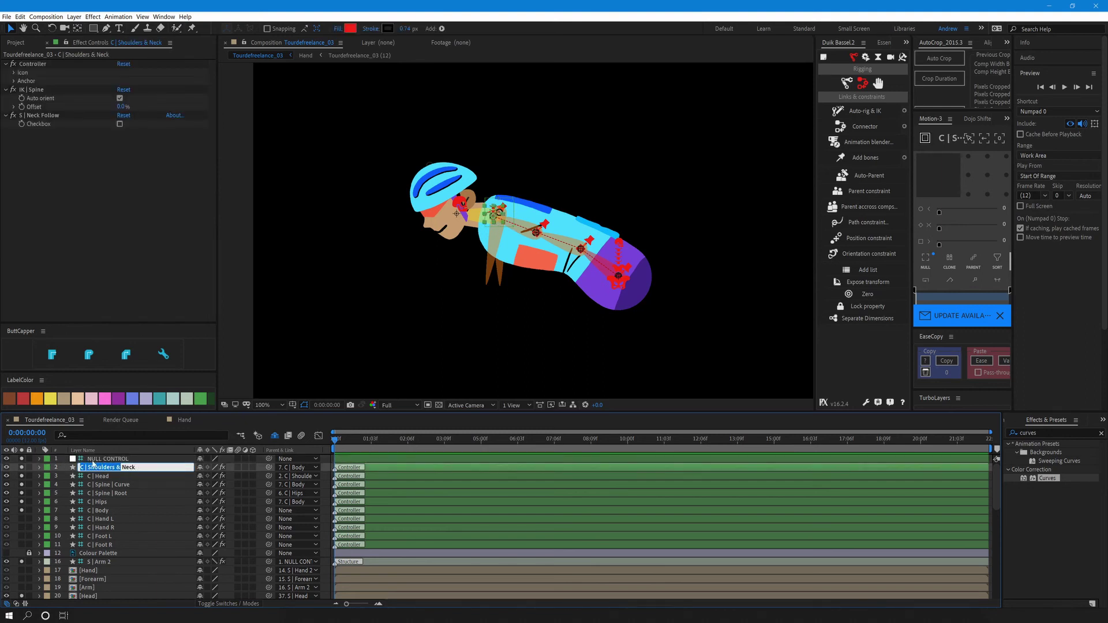
click(116, 458)
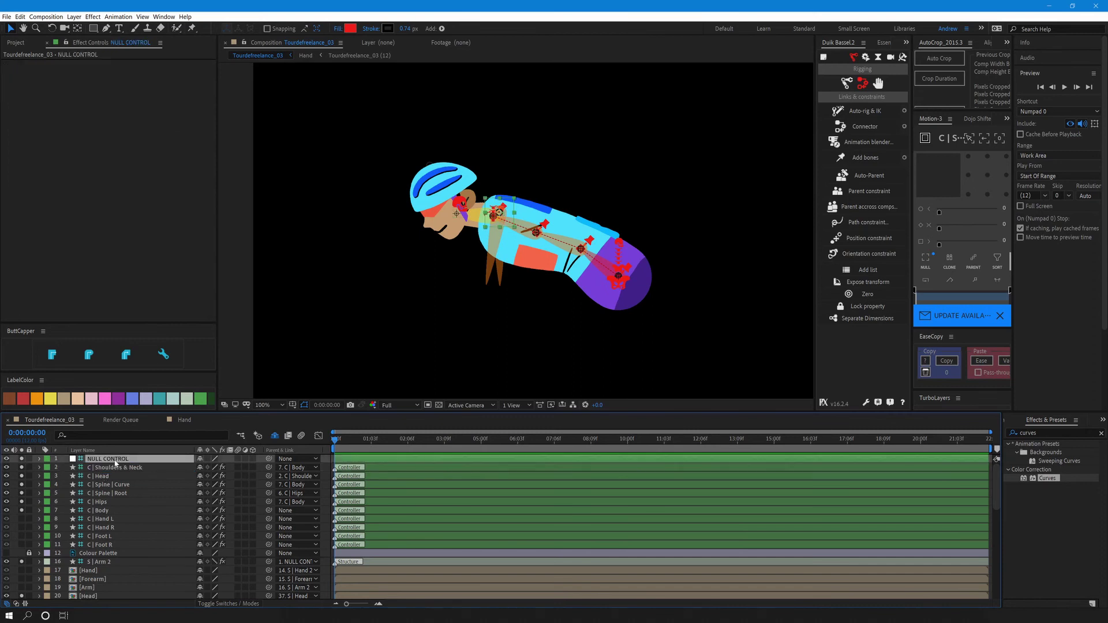
key(Return)
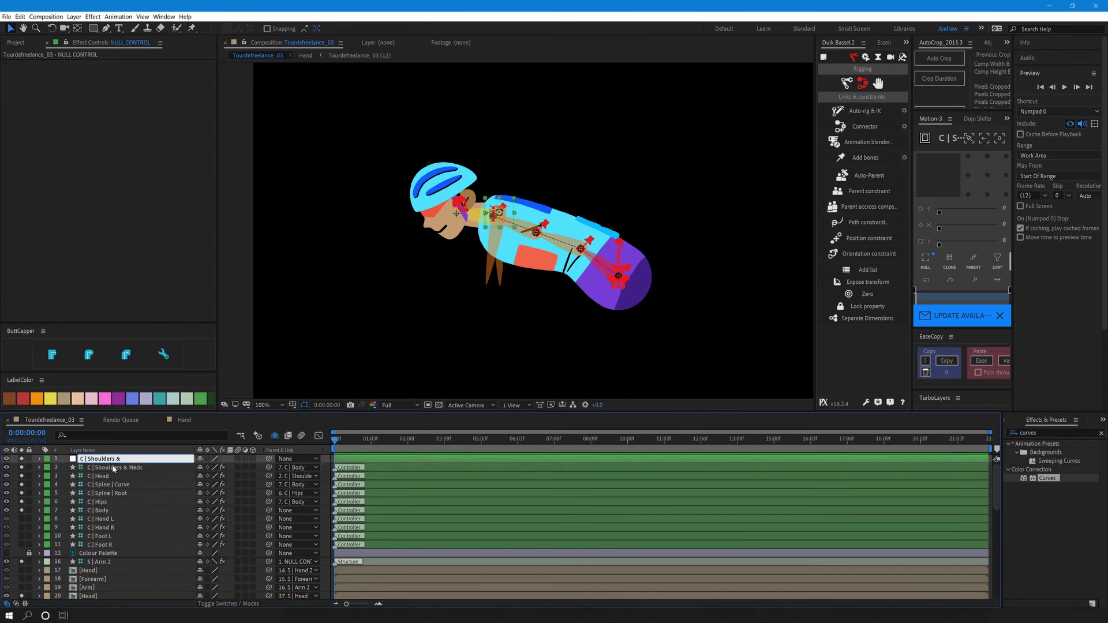
Place C | Shoulders & below the head and neck controllers and rename C | Shoulders & Neck as C | Neck.
click(112, 468)
mouse_move(117, 459)
mouse_down()
mouse_move(125, 474)
mouse_move(127, 460)
mouse_up()
click(126, 467)
key(Return)
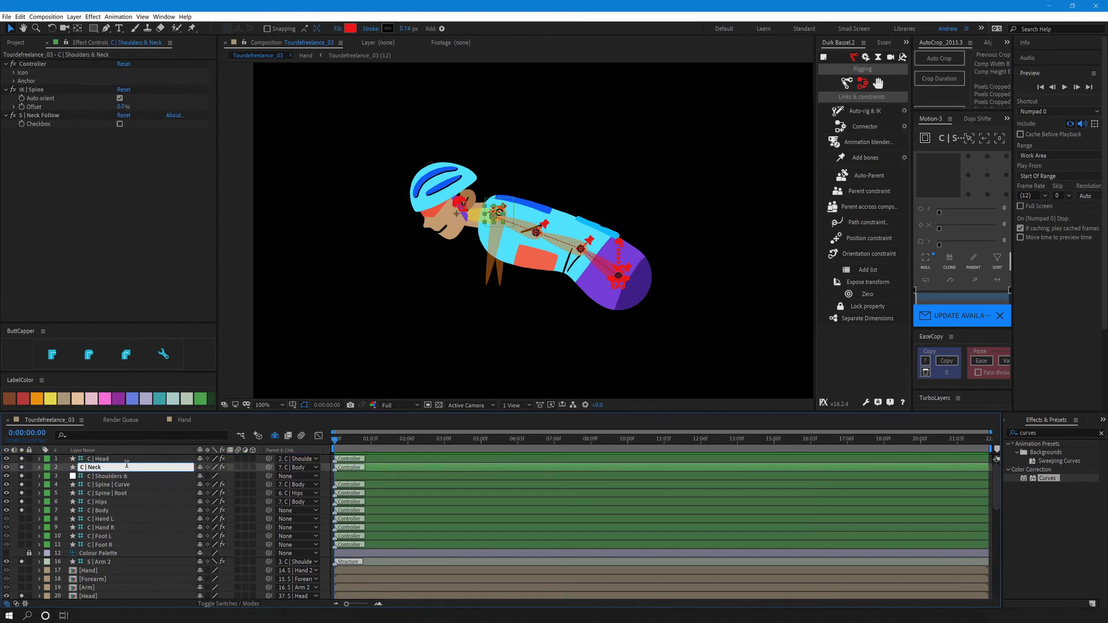
text(C | Neck)
key(Return)
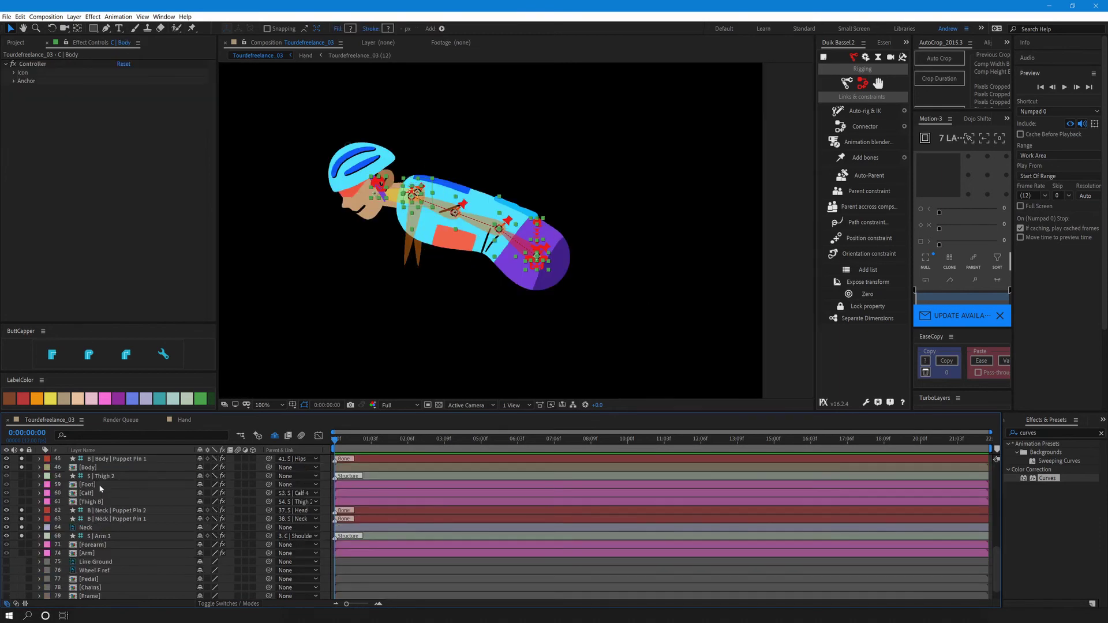
Parent the S | Thigh 2 and S | Thigh structure layers to S | Hips.
click(104, 476)
scroll(121, 525, up, 9)
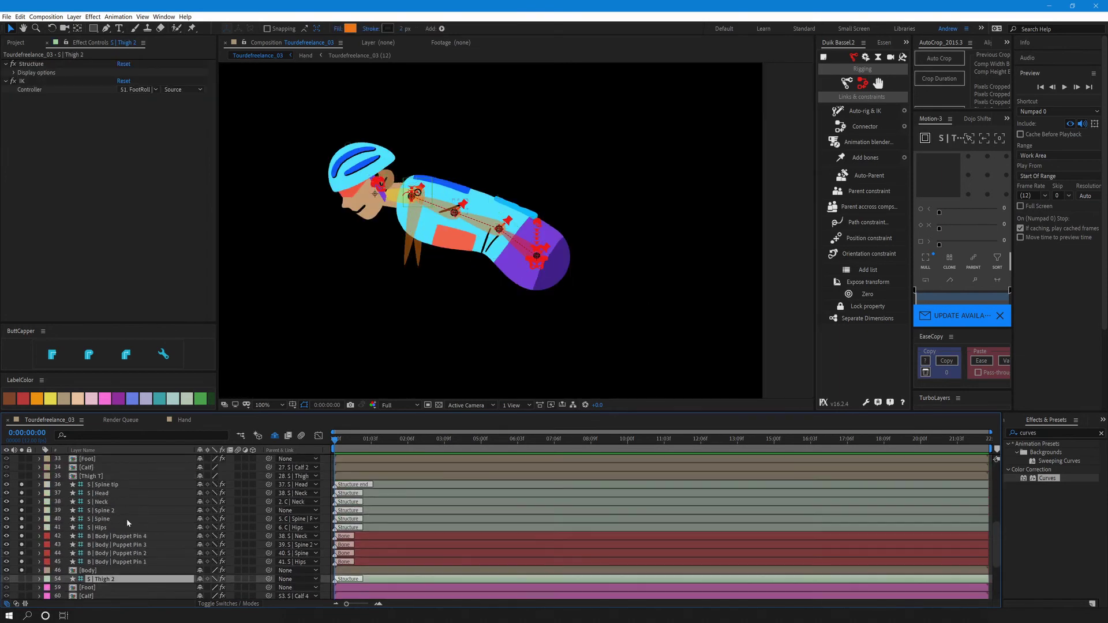
ctrl+click(113, 475)
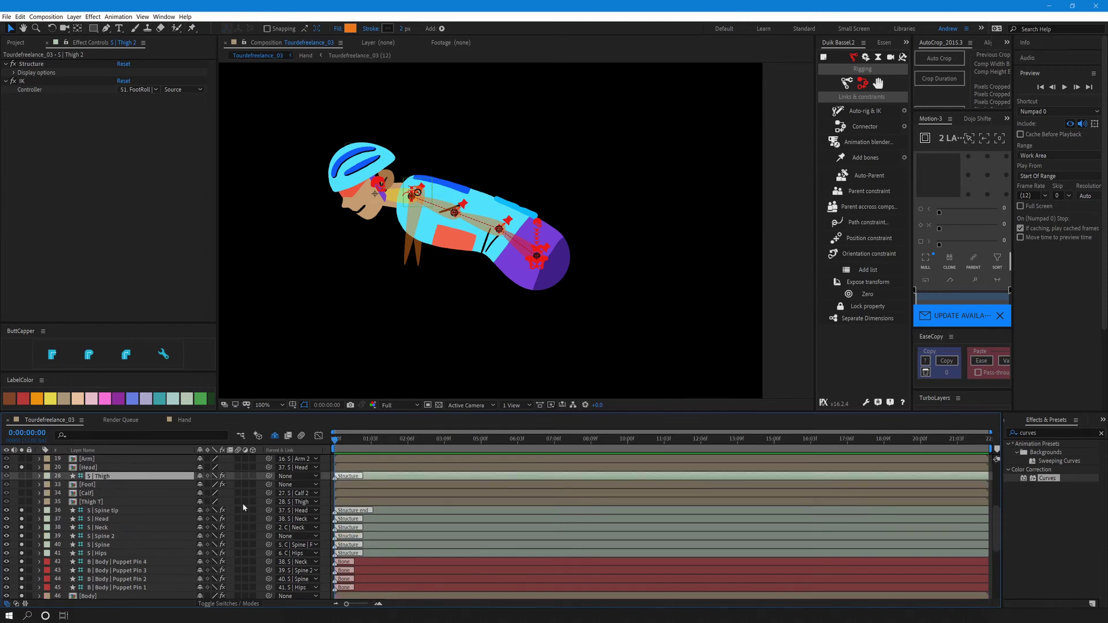
drag(269, 478, 101, 553)
Turn off solo for all layers to show the whole cyclist, and clear the selection.
key(ctrl+a)
click(21, 519)
key(ctrl+shift+a)
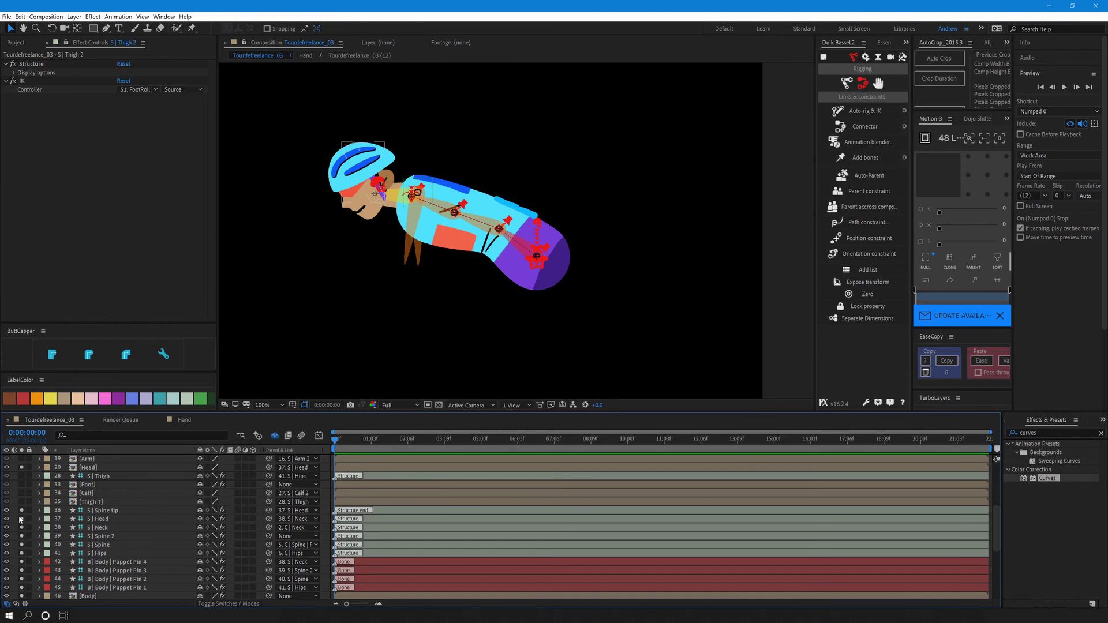
Test the full rig by moving the hips and shoulders controllers, and undo the moves.
mouse_move(538, 267)
mouse_down()
mouse_move(528, 272)
mouse_move(549, 275)
mouse_move(551, 259)
mouse_up()
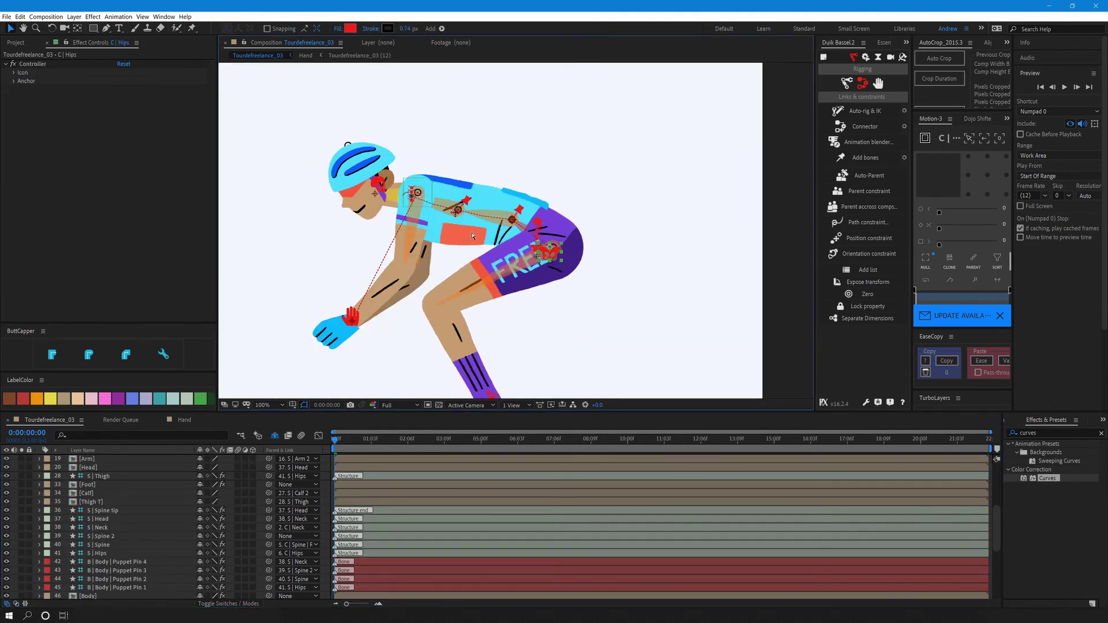
key(ctrl+z)
drag(463, 214, 474, 201)
drag(443, 167, 459, 155)
key(ctrl+z)
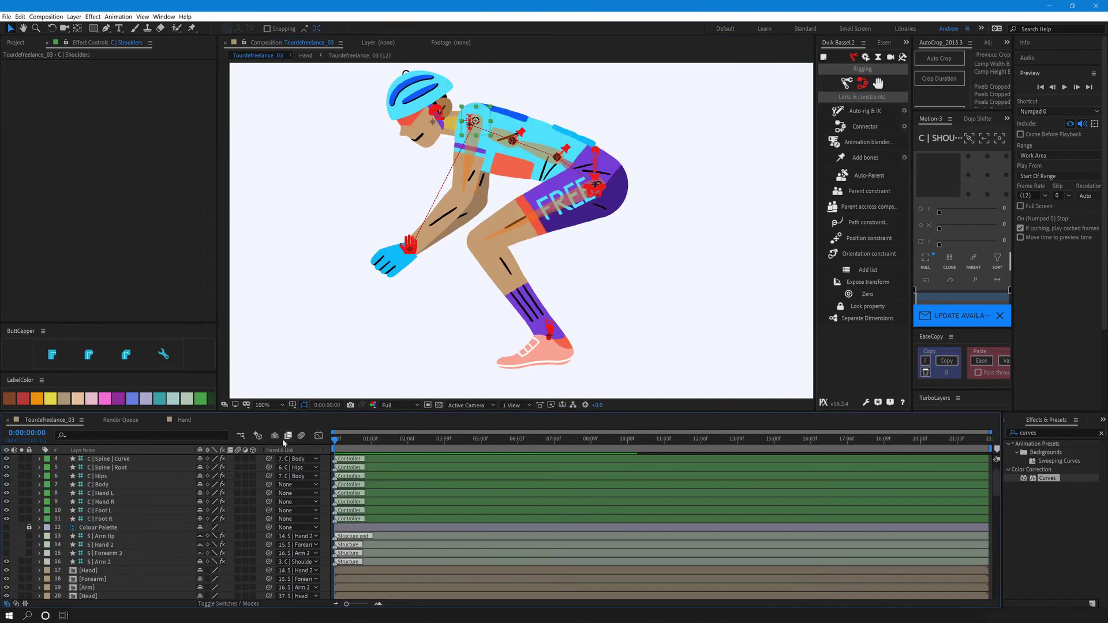
Hide the shy layers in the timeline.
click(275, 436)
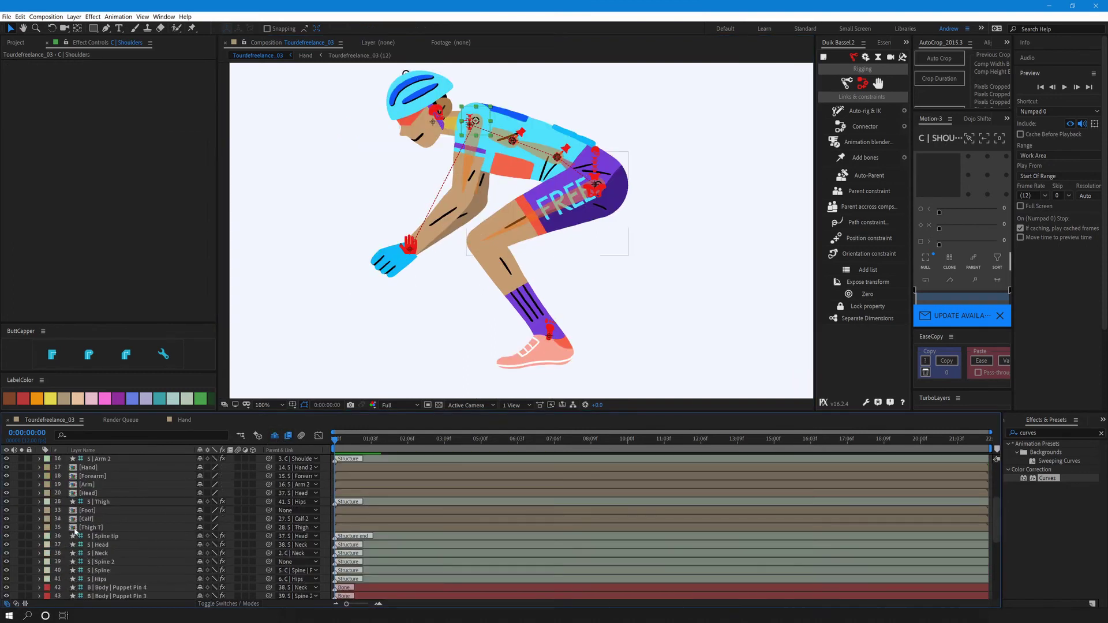
Select all structure layers by their label group, turn off their visibility and mark them shy.
click(51, 538)
click(47, 528)
click(64, 365)
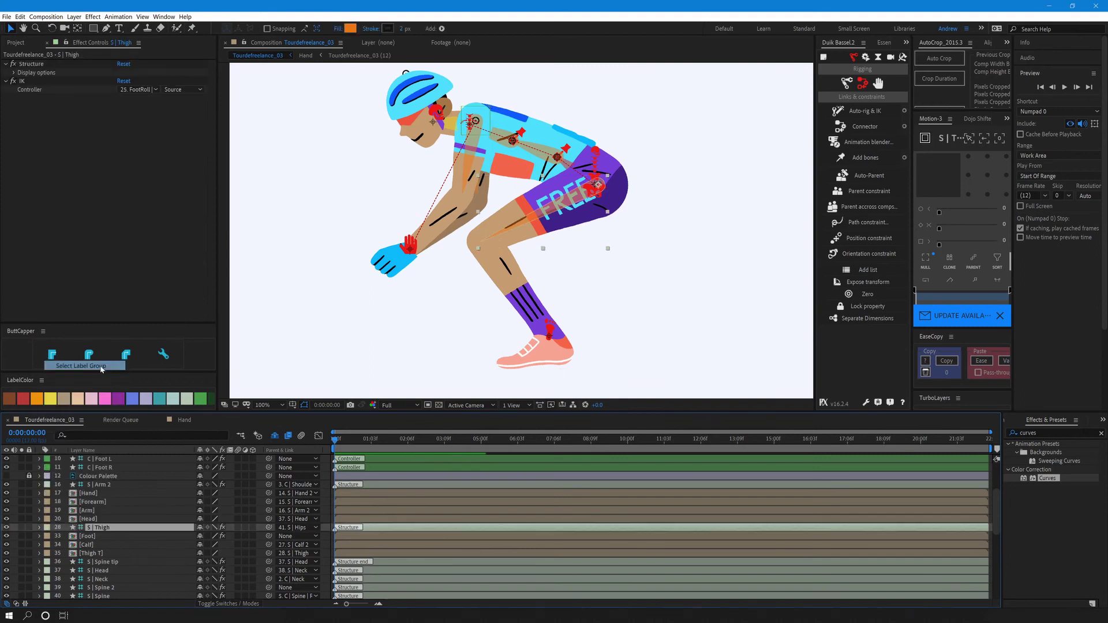
click(6, 527)
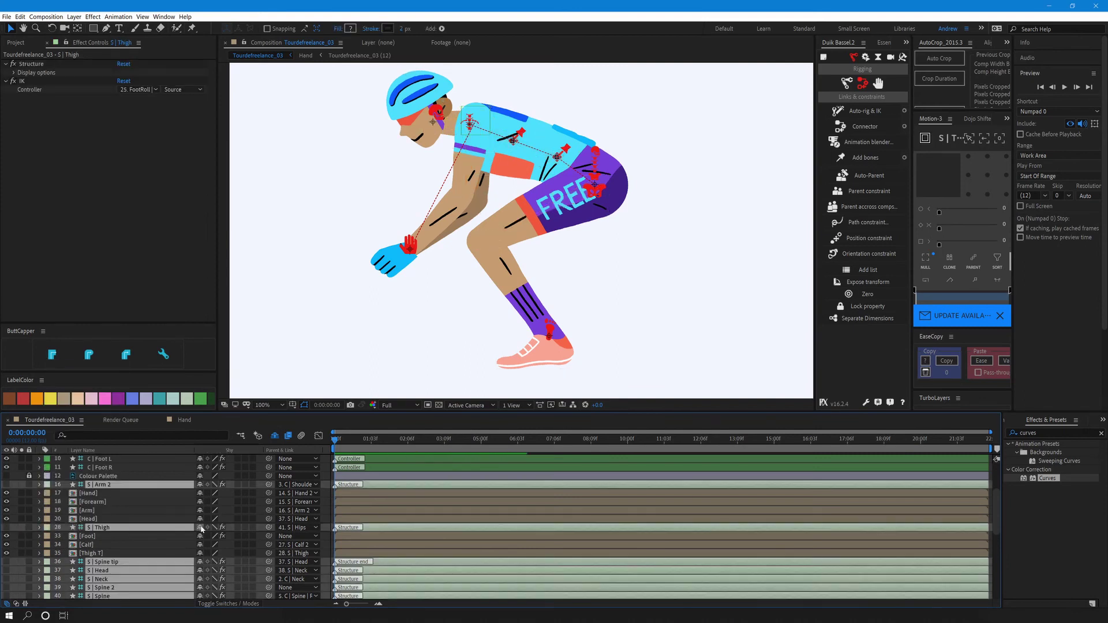
click(200, 527)
Select all bone and puppet pin layers by their label group, hide them and mark them shy.
click(88, 486)
scroll(88, 496, down, 1)
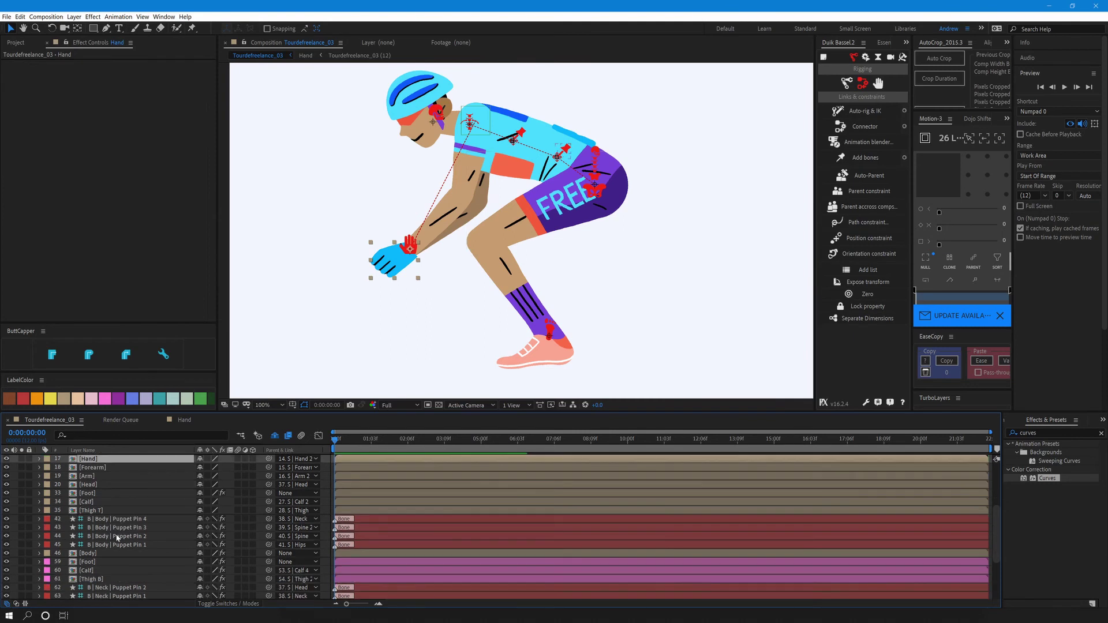
click(109, 518)
click(47, 519)
click(81, 357)
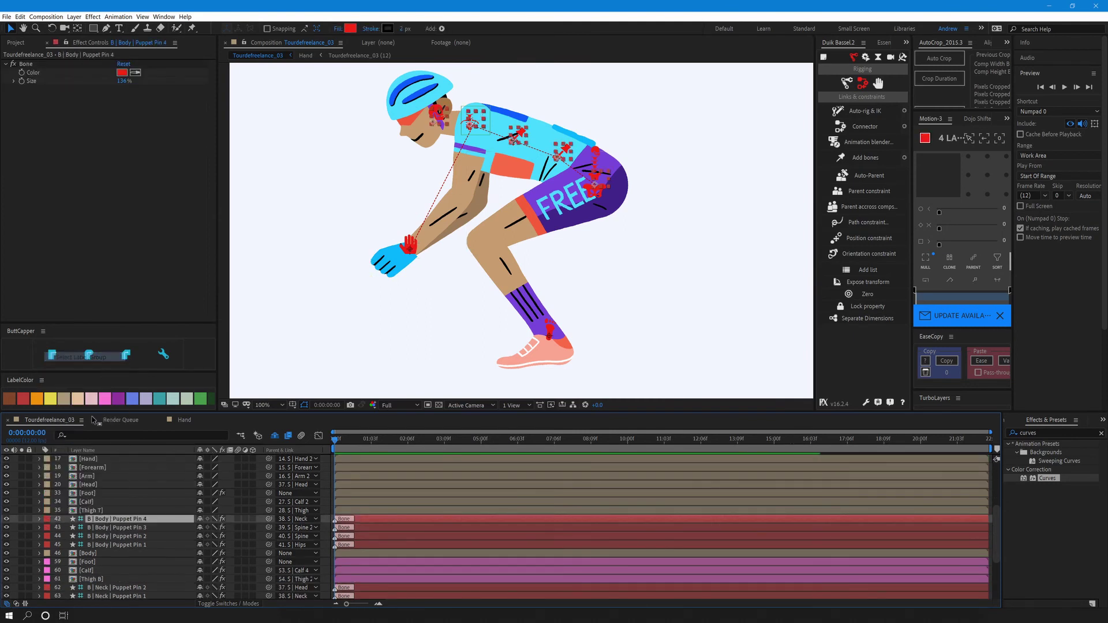
click(200, 518)
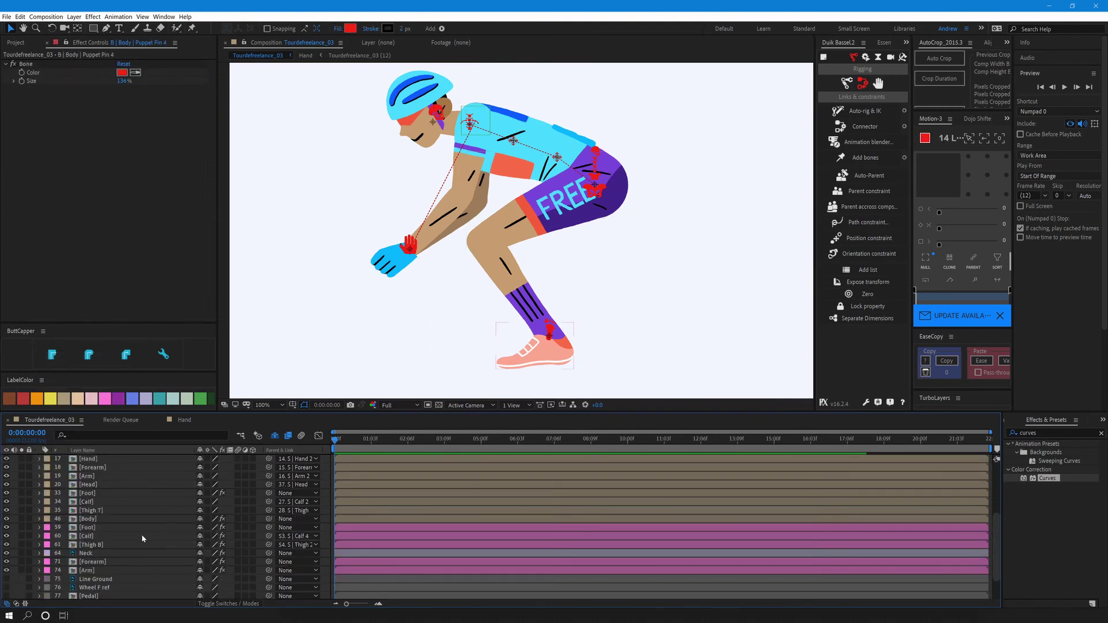
Mark the body artwork layers from Hand down to Arm as shy, leaving the controllers listed in the timeline.
click(102, 570)
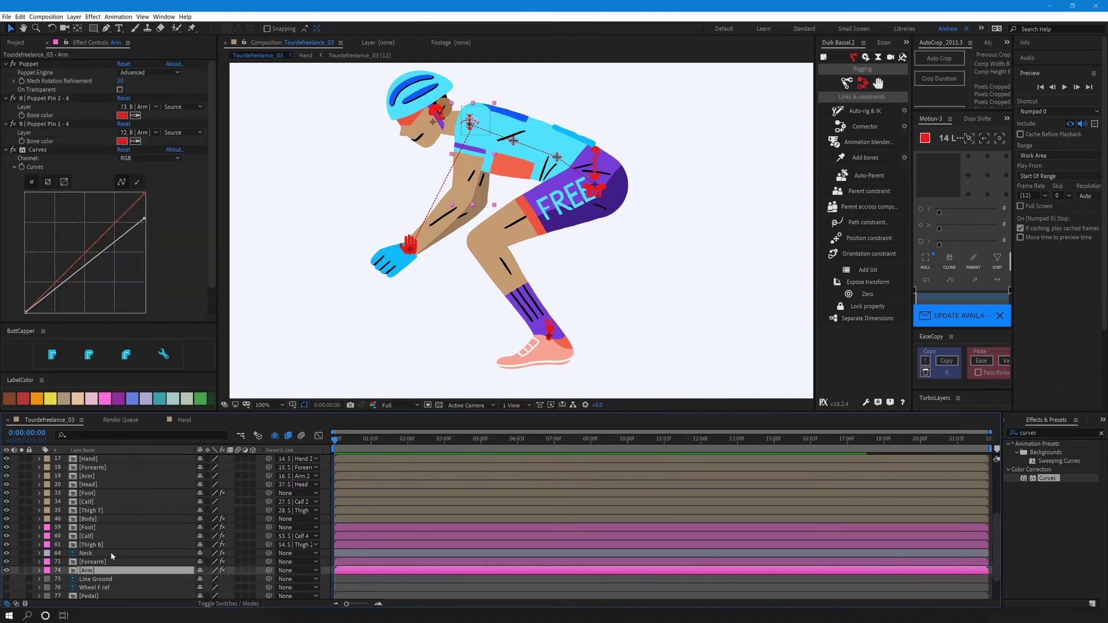
scroll(113, 555, up, 2)
shift+click(106, 509)
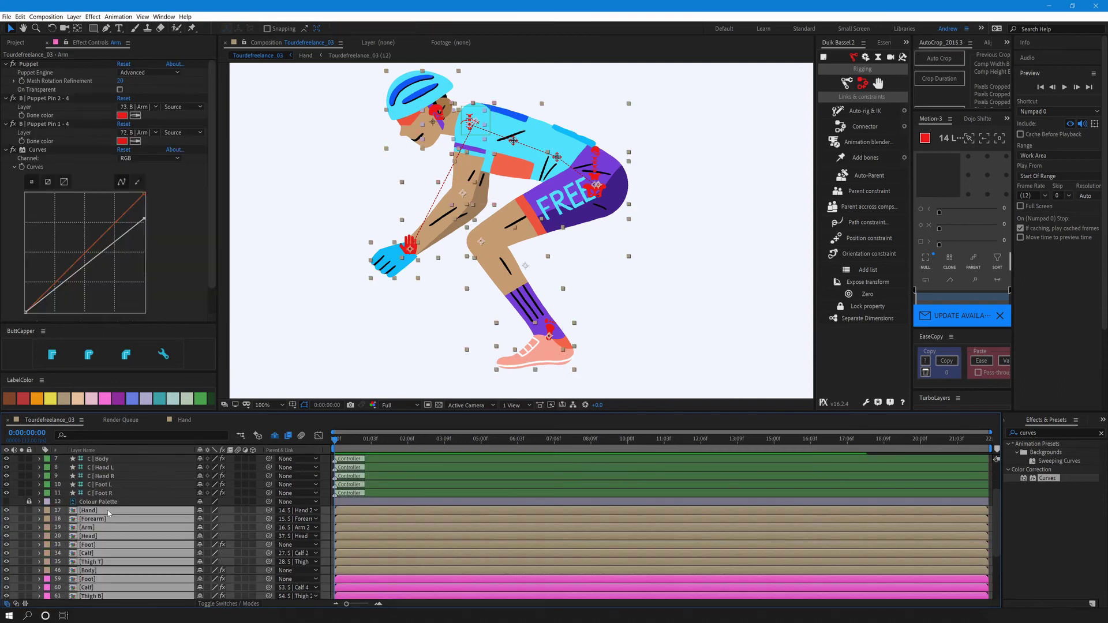
scroll(113, 514, down, 2)
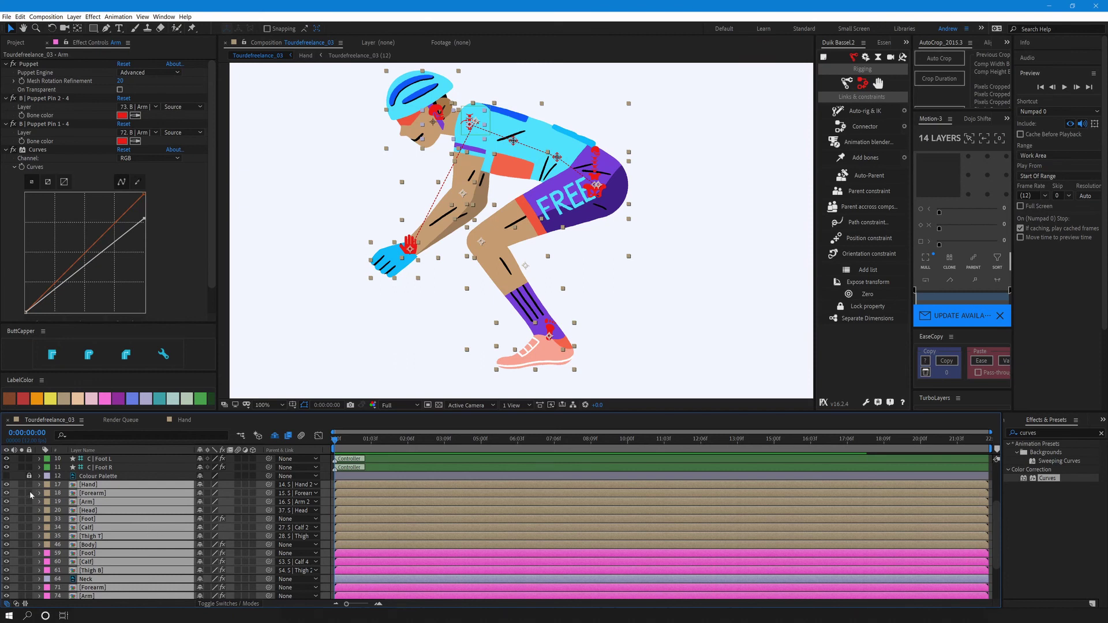
click(200, 492)
scroll(322, 457, up, 2)
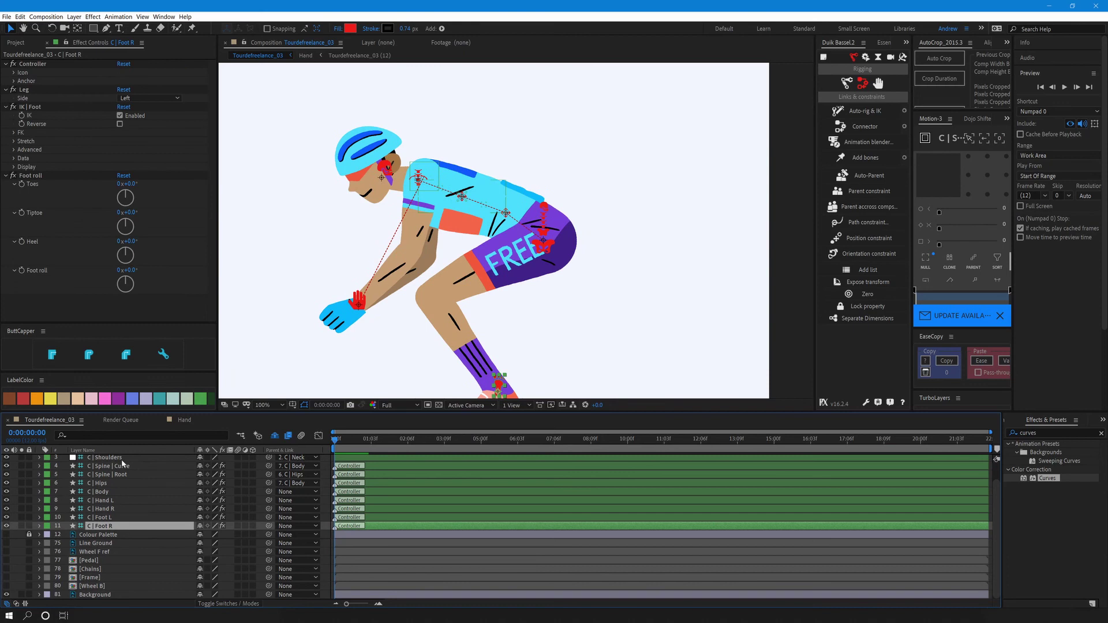
Select all controller layers from C | Foot R up to C | Head and reveal their Position properties.
shift+click(122, 459)
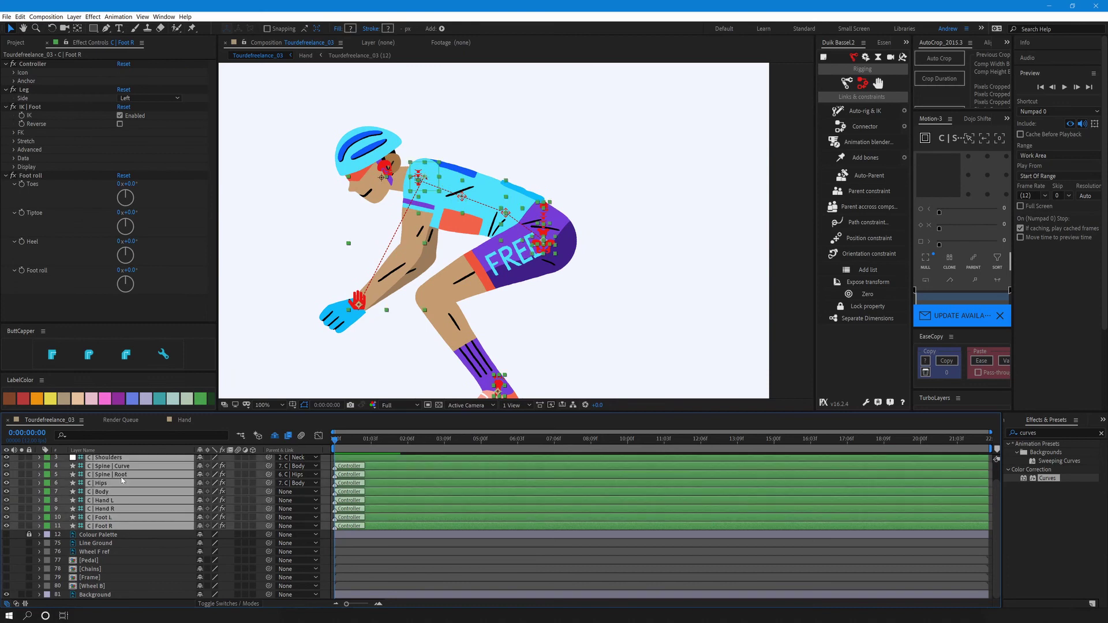
scroll(130, 464, up, 2)
shift+click(133, 461)
key(p)
scroll(137, 501, down, 2)
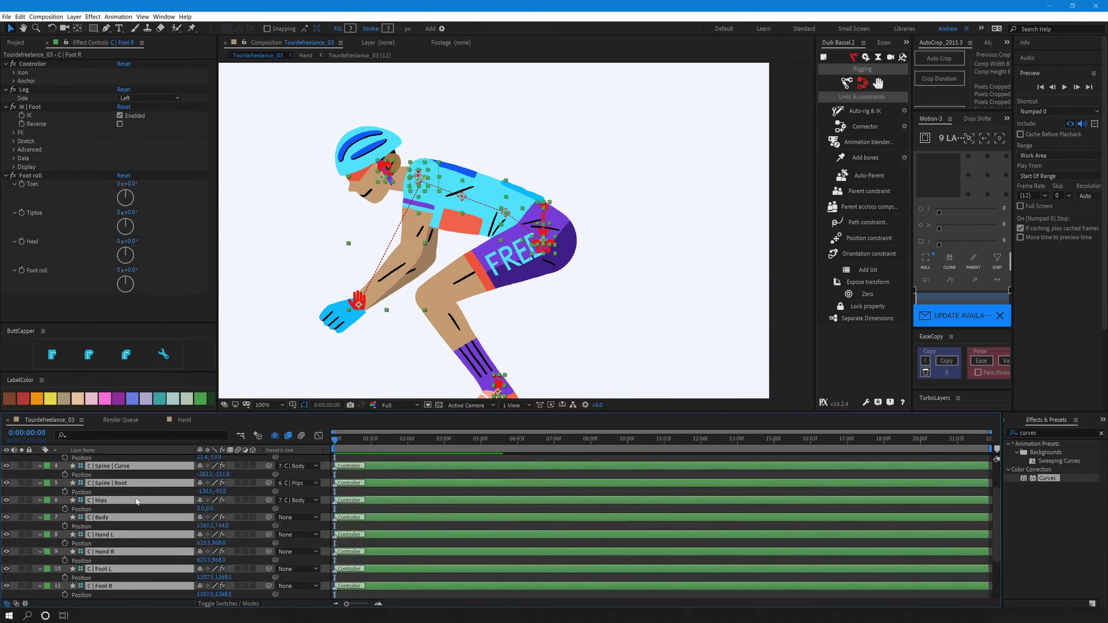
scroll(161, 525, up, 2)
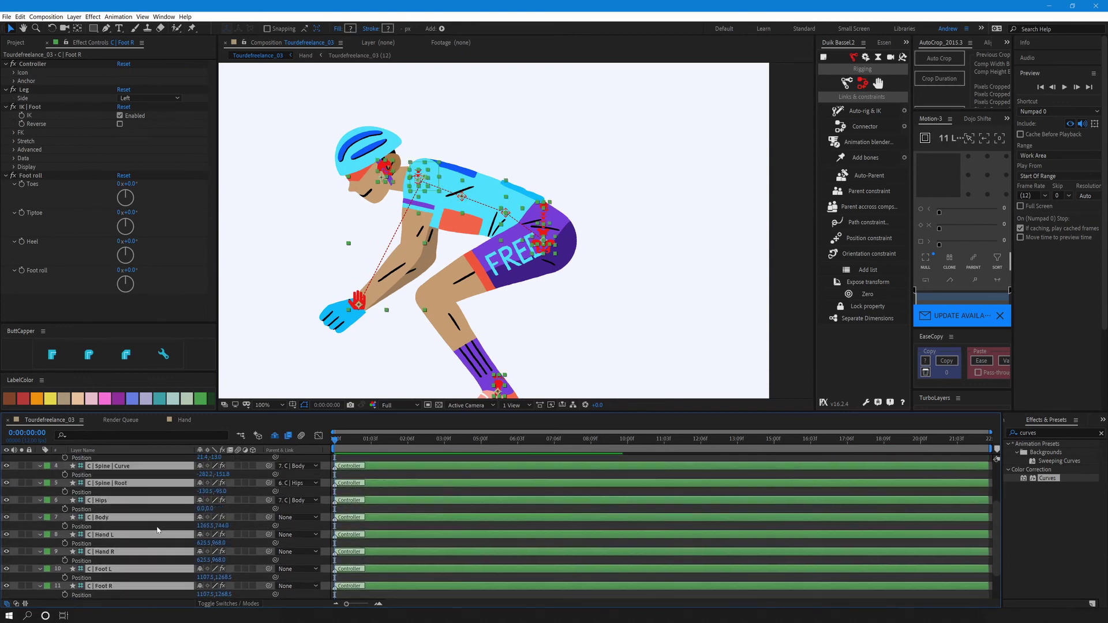
scroll(221, 480, up, 1)
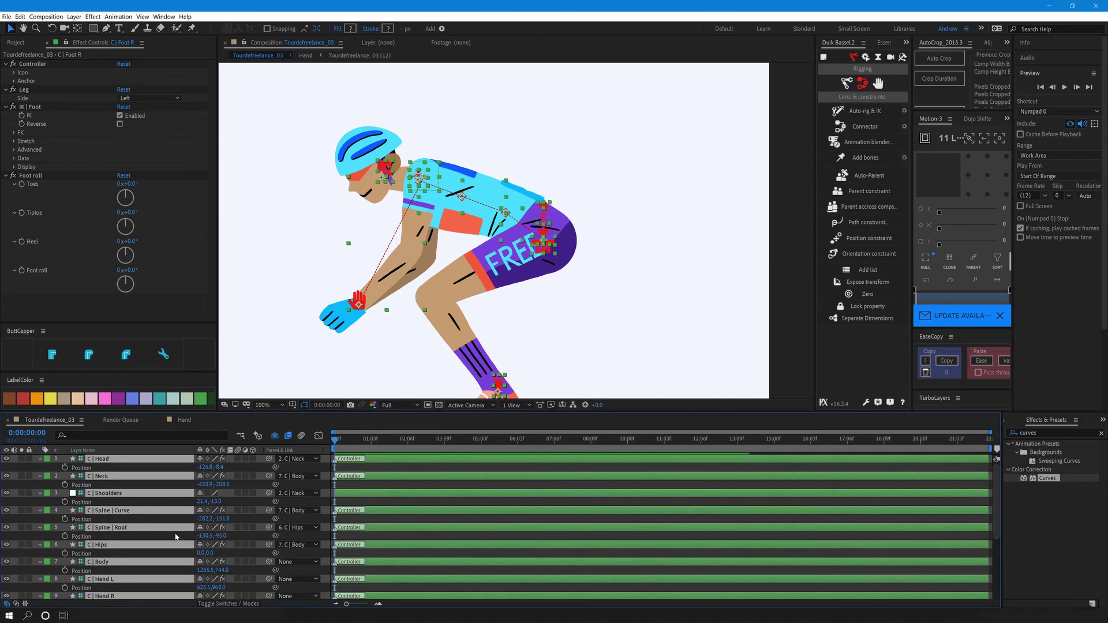
scroll(176, 537, down, 2)
ctrl+click(122, 522)
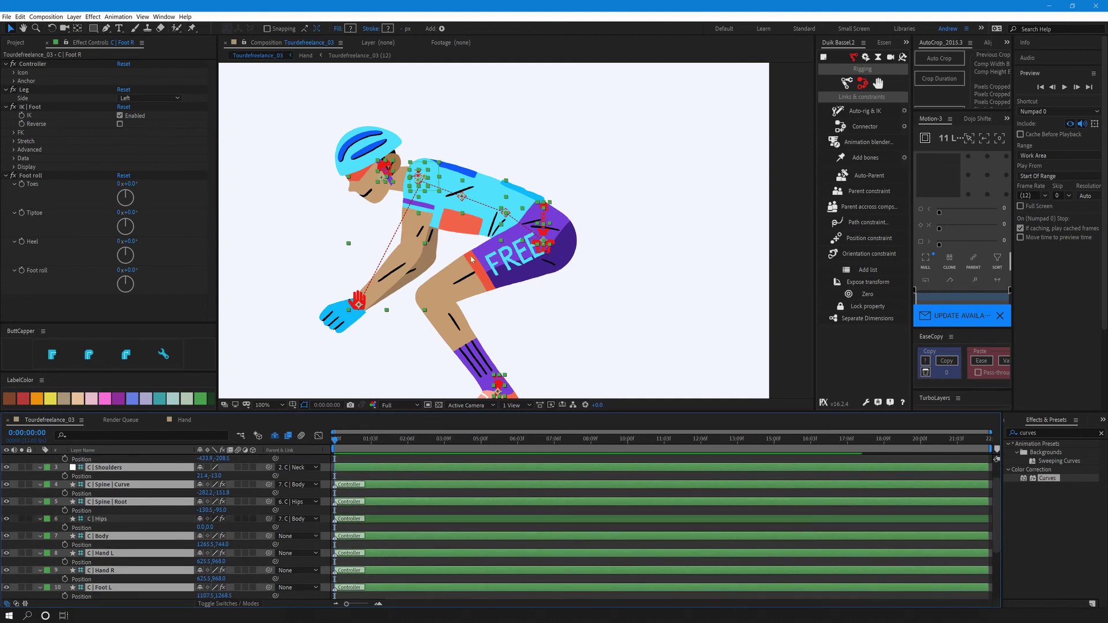
drag(471, 260, 505, 233)
key(v)
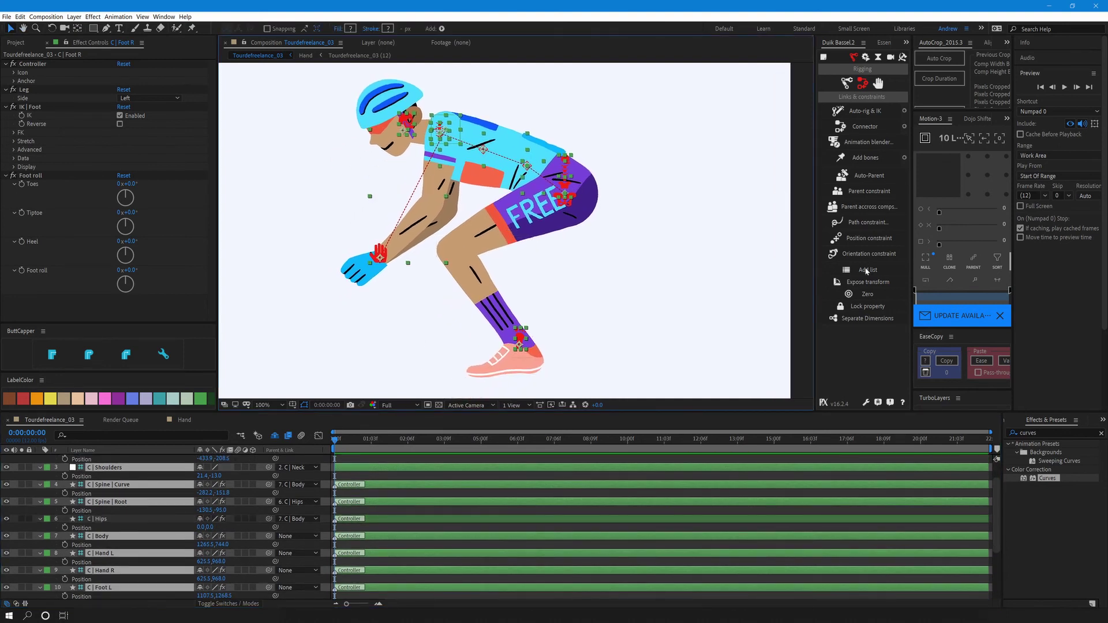
click(119, 518)
scroll(128, 520, up, 1)
Add a Duik Zero to all controllers from C | Head to C | Foot R except C | Hips, and clear the selection.
click(131, 461)
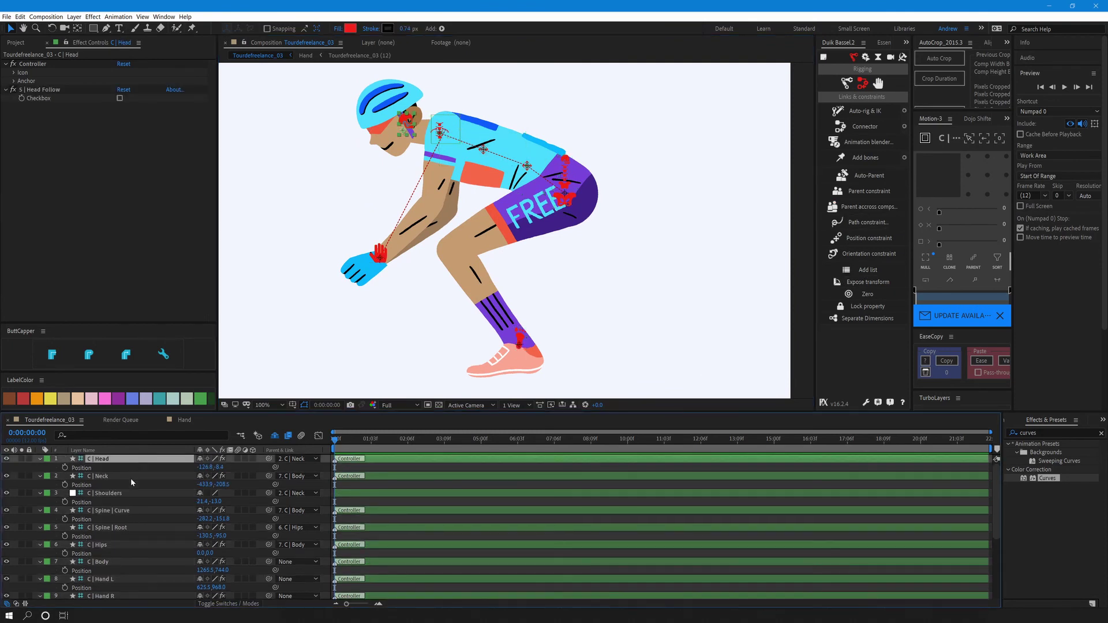
scroll(128, 513, down, 4)
shift+click(105, 528)
scroll(121, 519, up, 4)
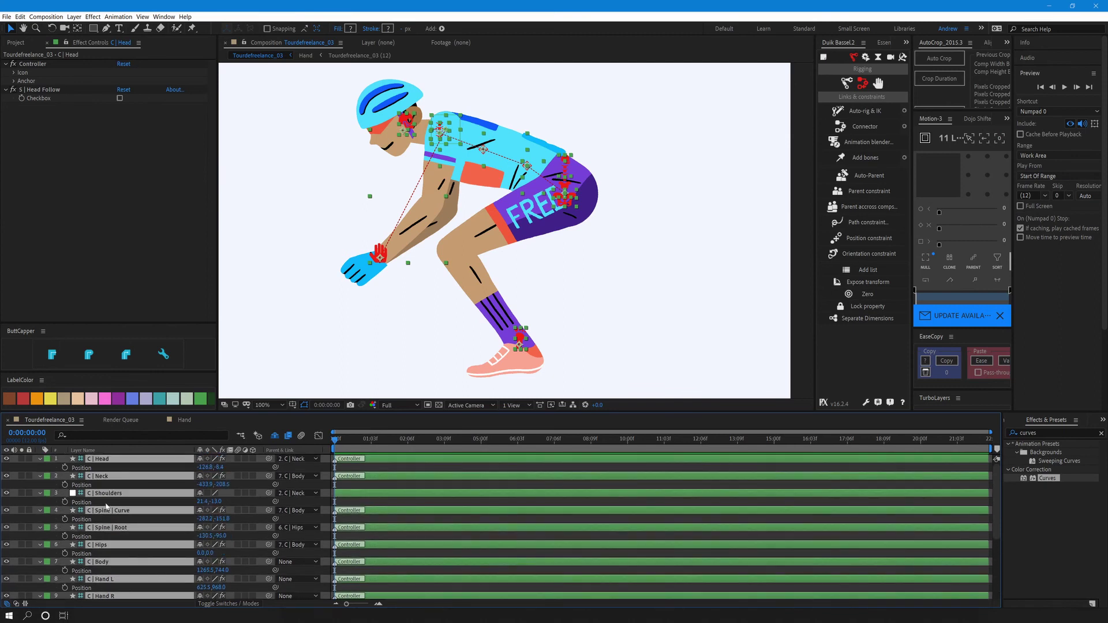
scroll(107, 537, down, 1)
ctrl+click(125, 520)
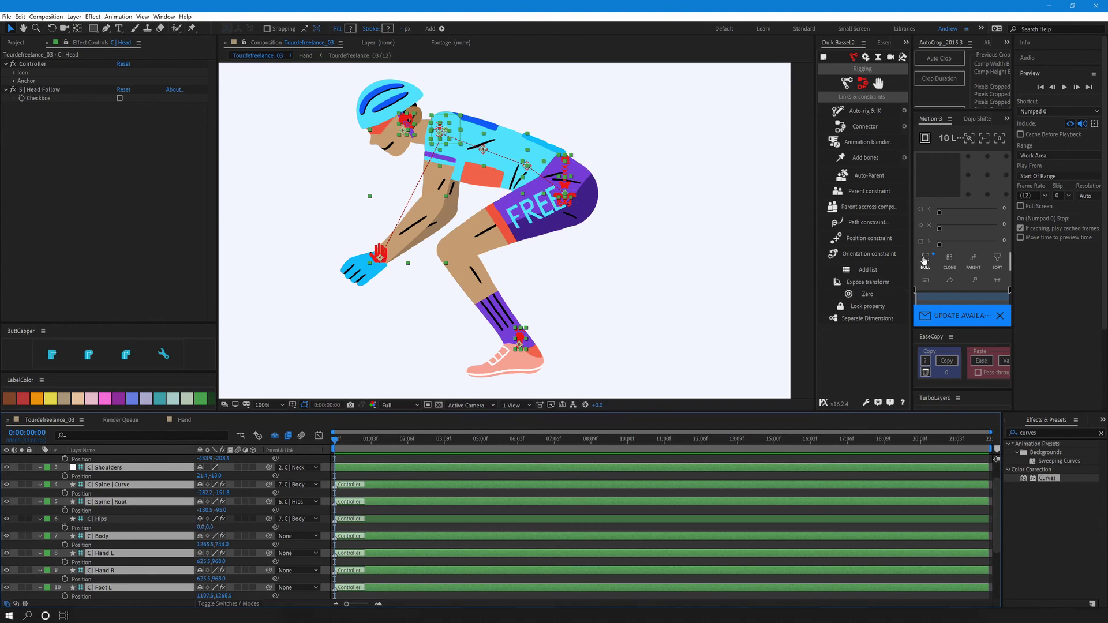
click(867, 294)
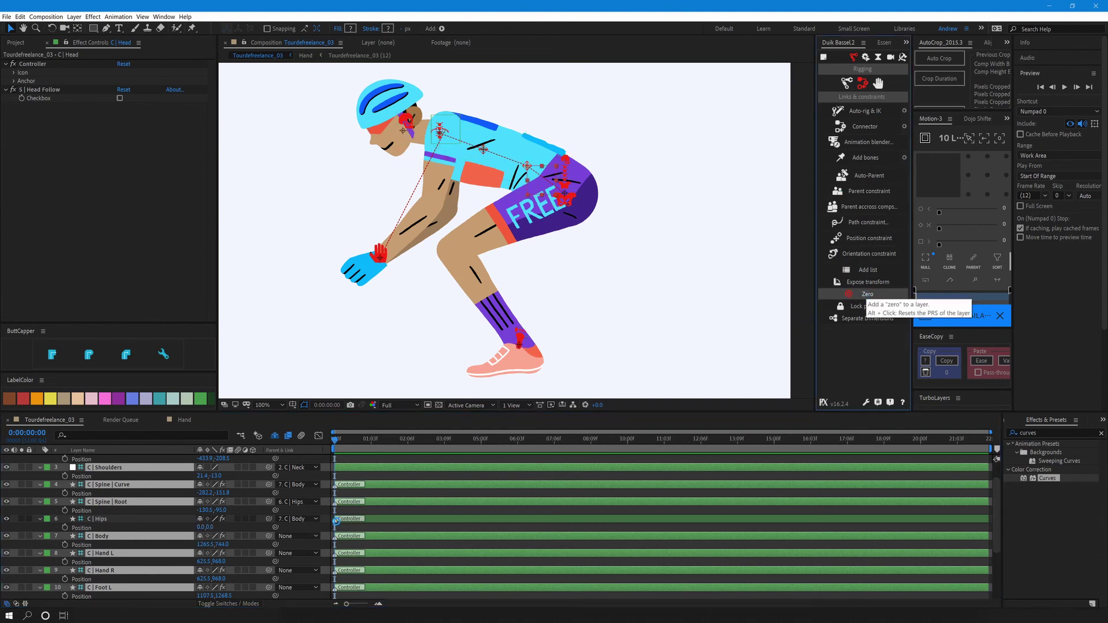
scroll(205, 519, down, 3)
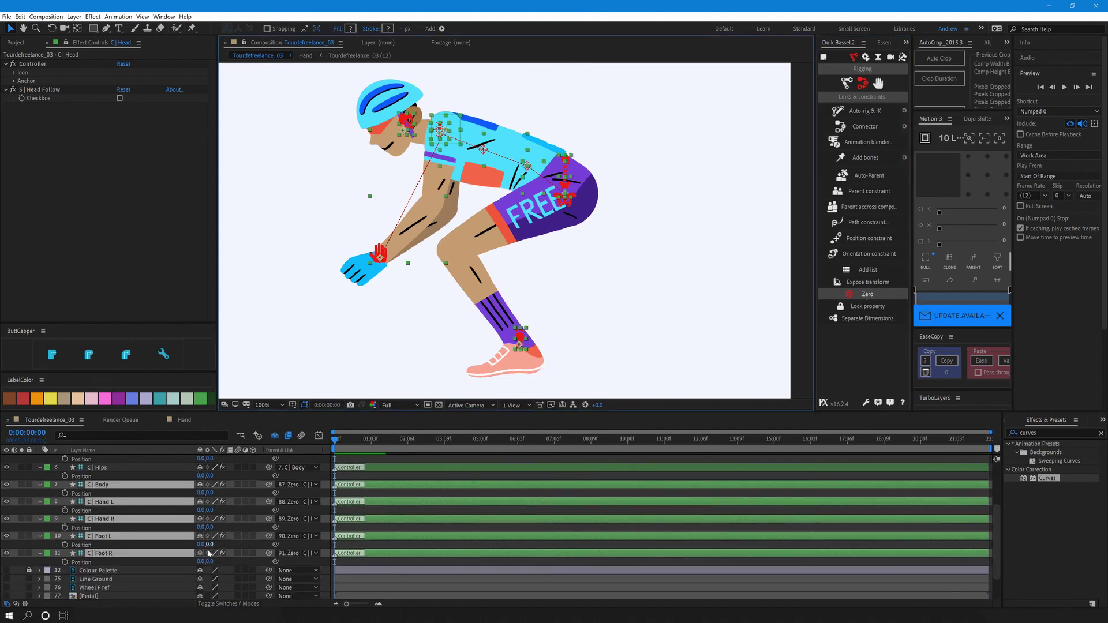
scroll(209, 545, up, 3)
click(381, 486)
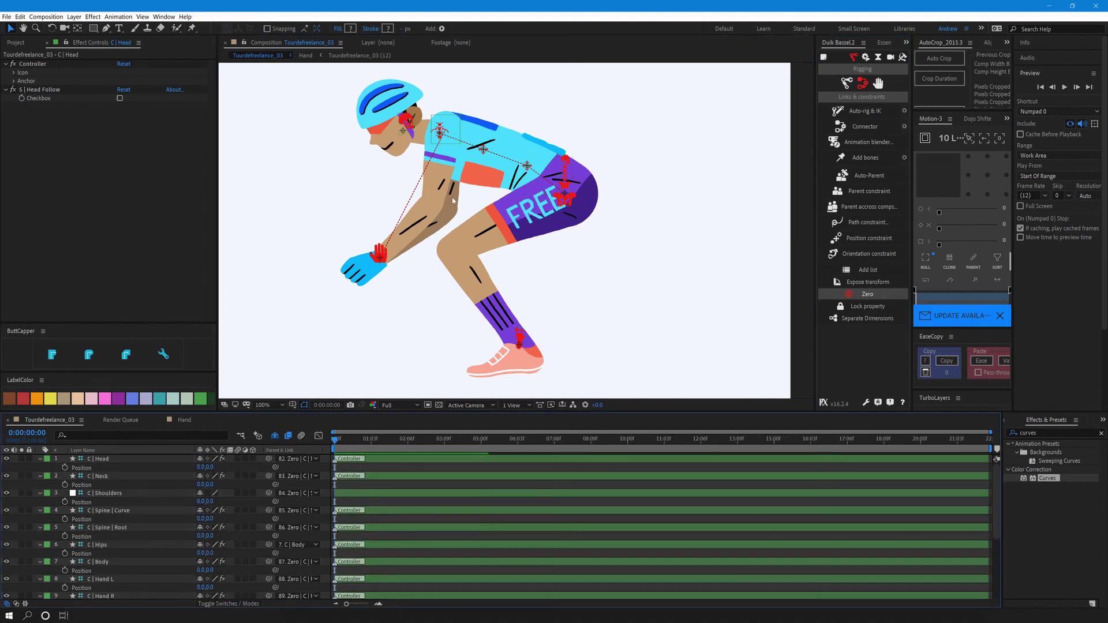
Test the zeroed spine by moving the C | Spine | Curve controller up above the cyclist's back.
click(483, 150)
drag(524, 91, 613, 49)
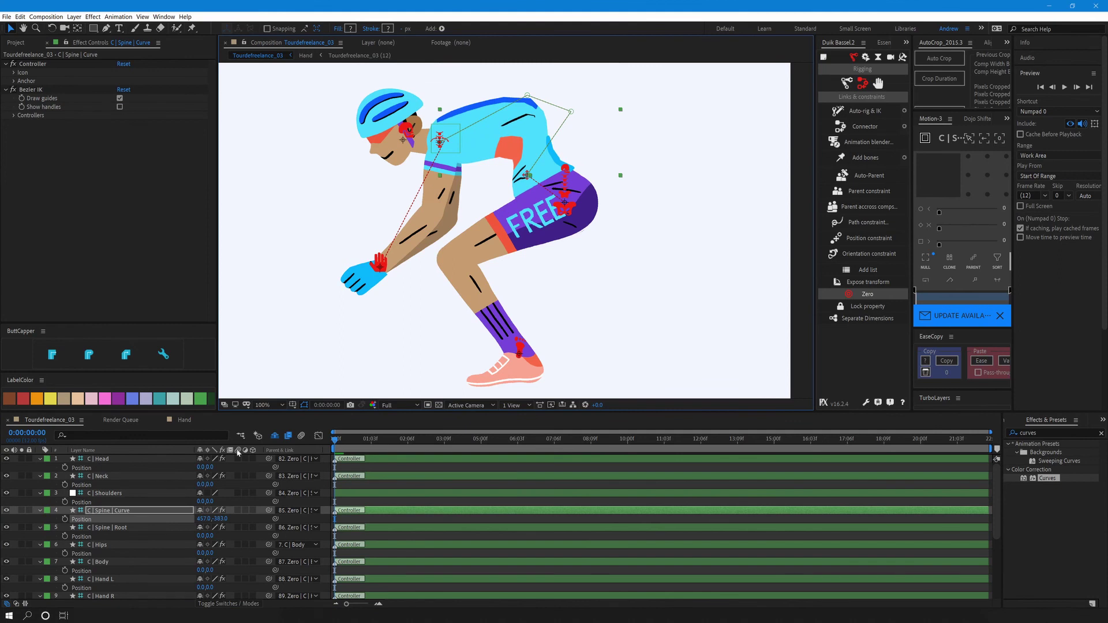
click(100, 529)
key(Delete)
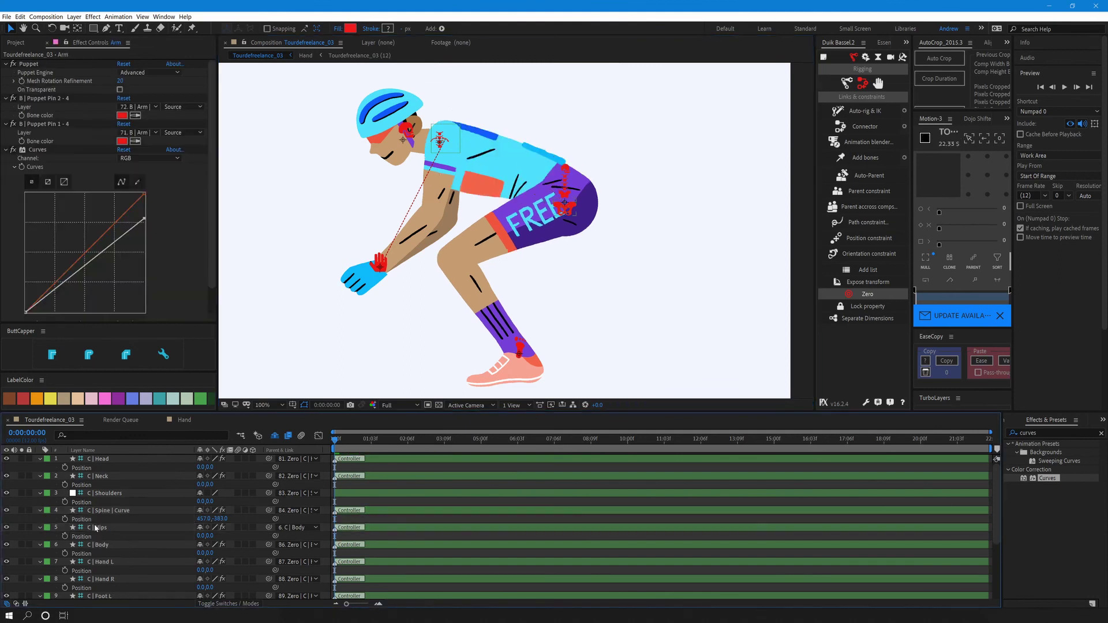
click(99, 520)
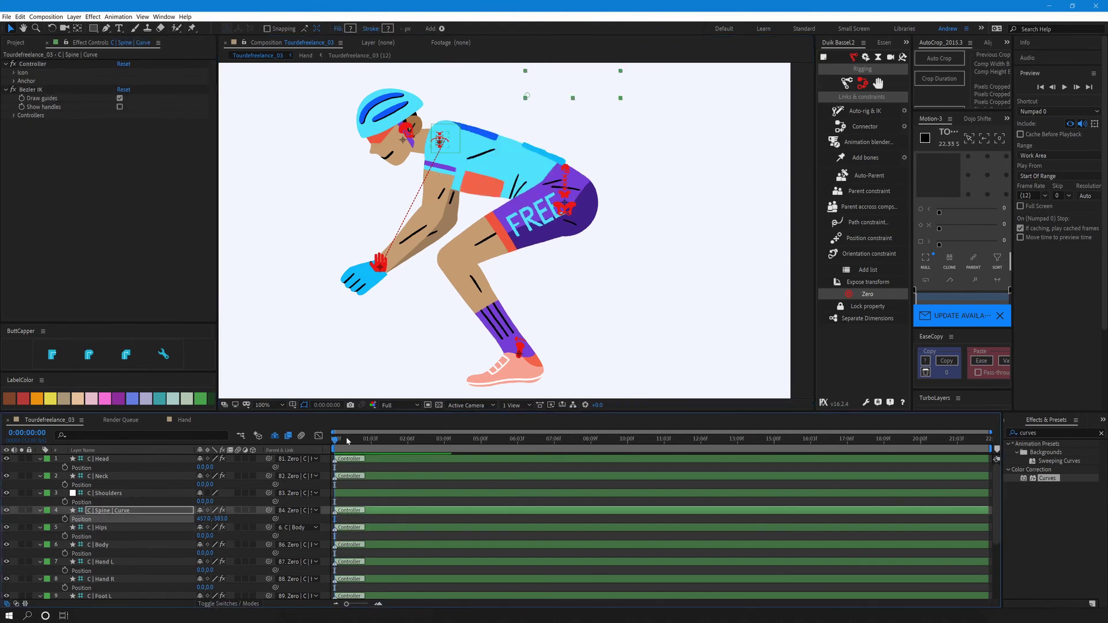
key(ctrl+z)
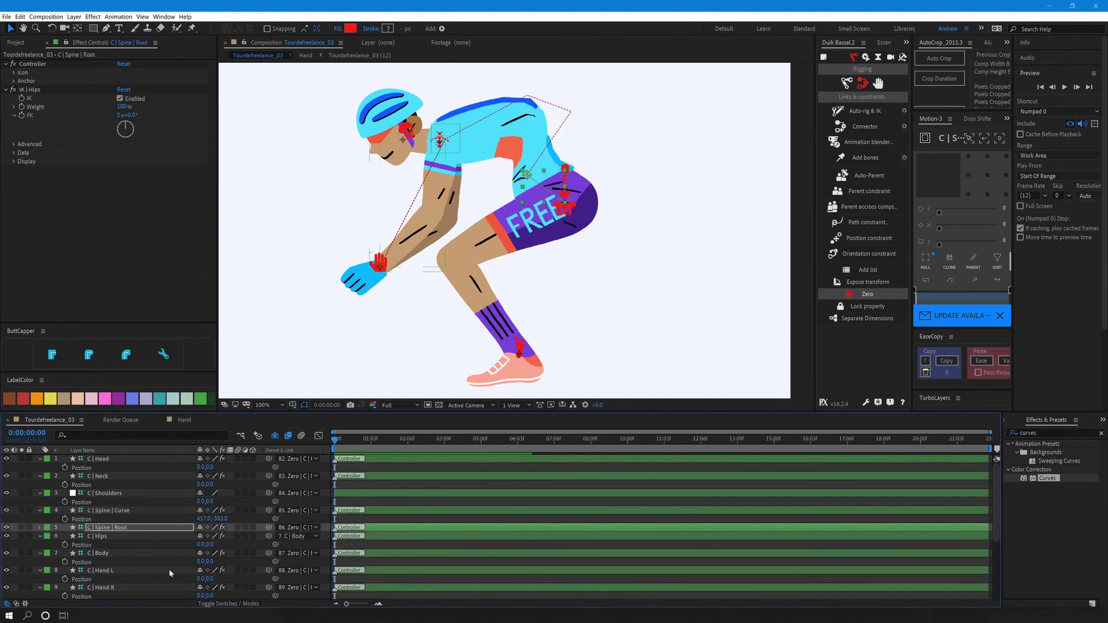
key(p)
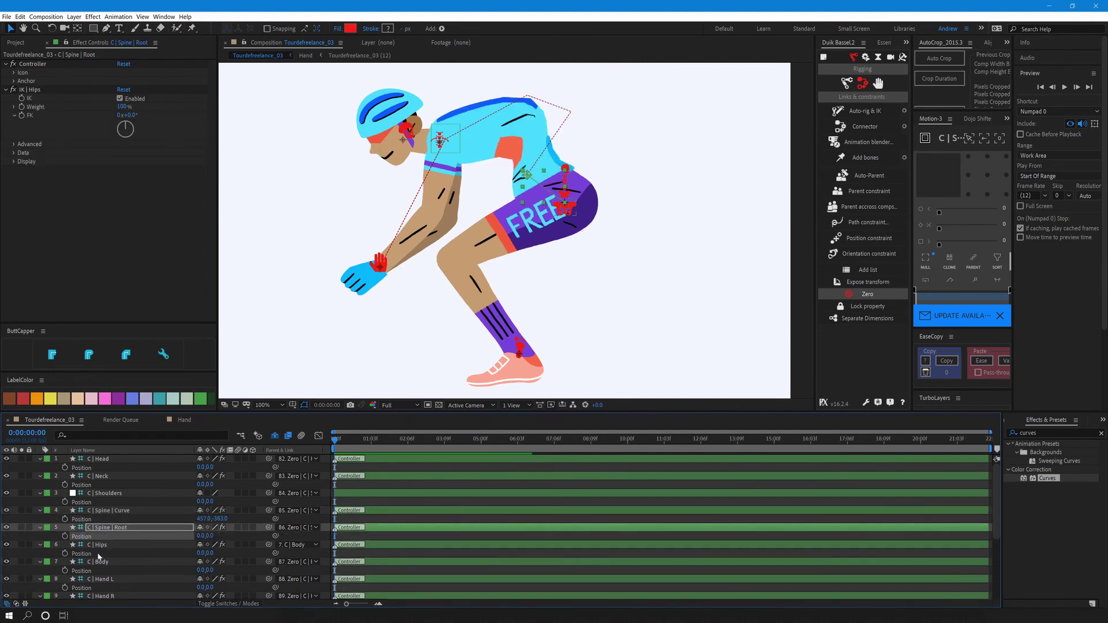
Reset the C | Spine | Curve controller's position to 0, 0 and clear the selection.
click(103, 545)
click(92, 519)
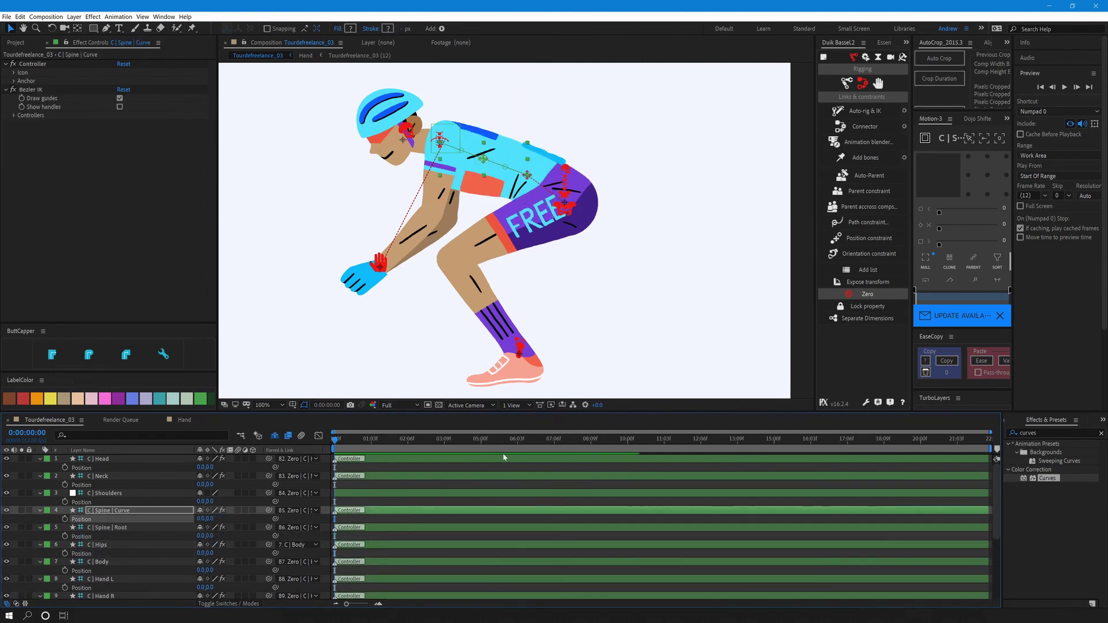
click(449, 488)
Test the head by moving the C | Head controller, and undo the move.
drag(407, 143, 455, 148)
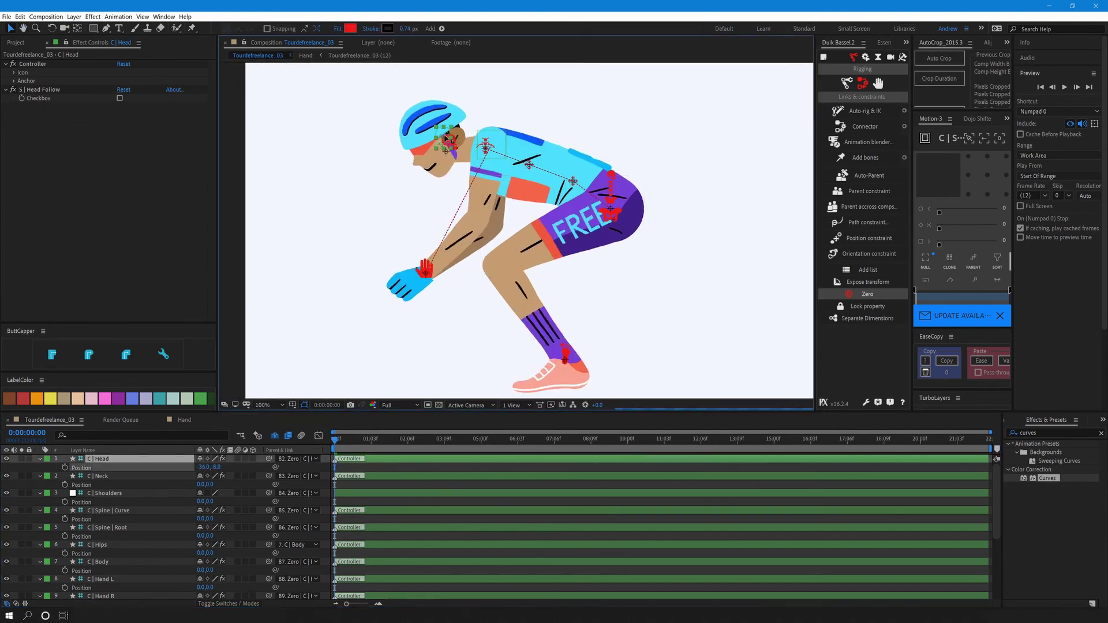
key(ctrl+z)
drag(571, 203, 489, 181)
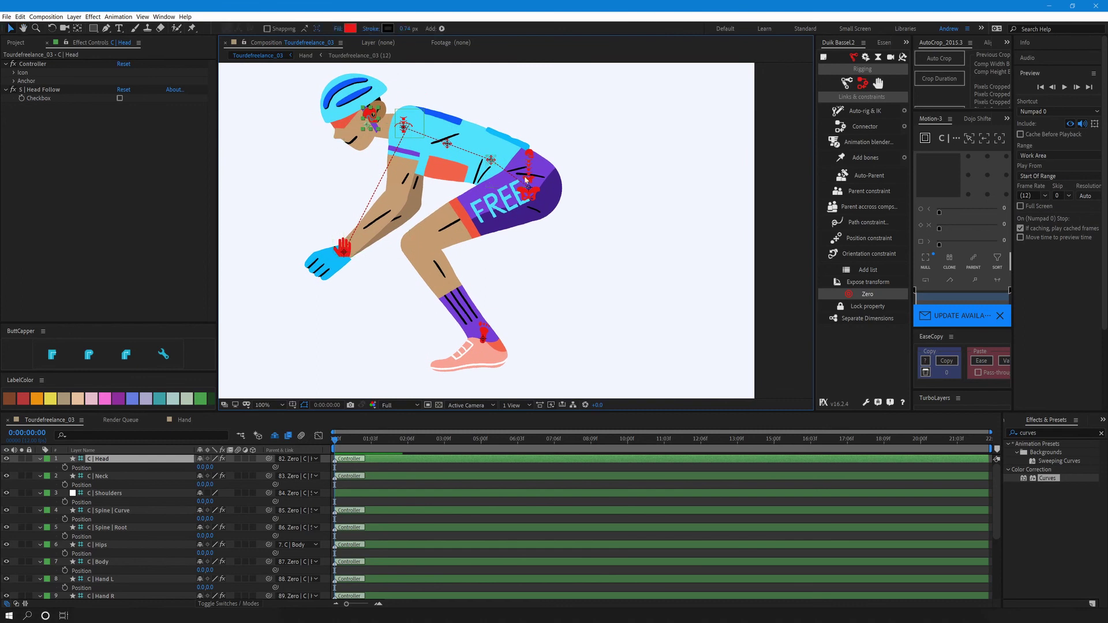
drag(506, 293, 516, 279)
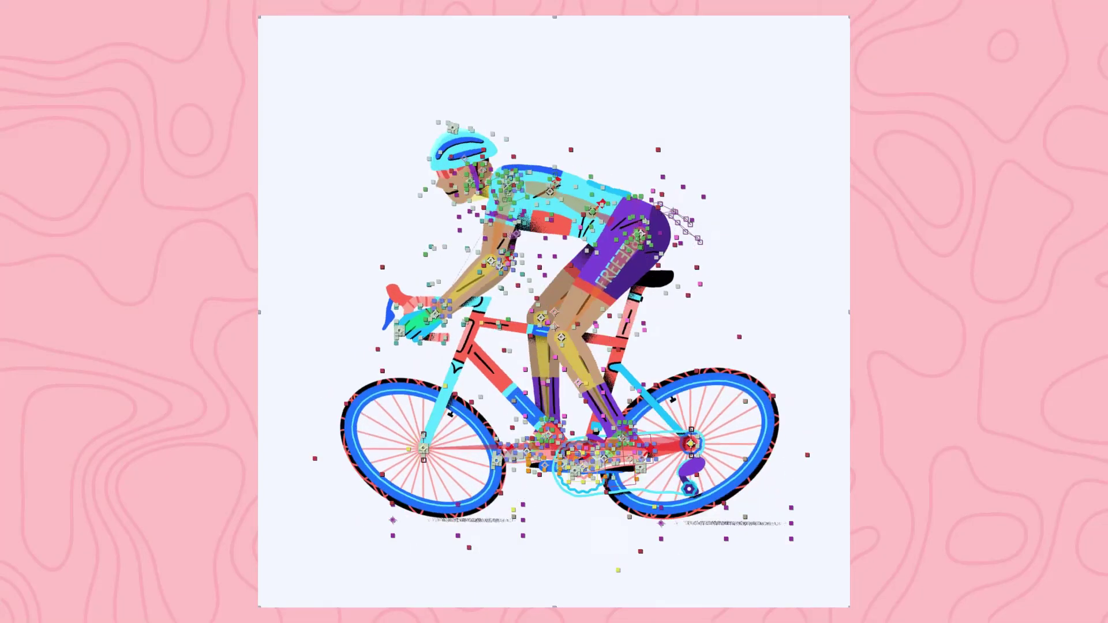